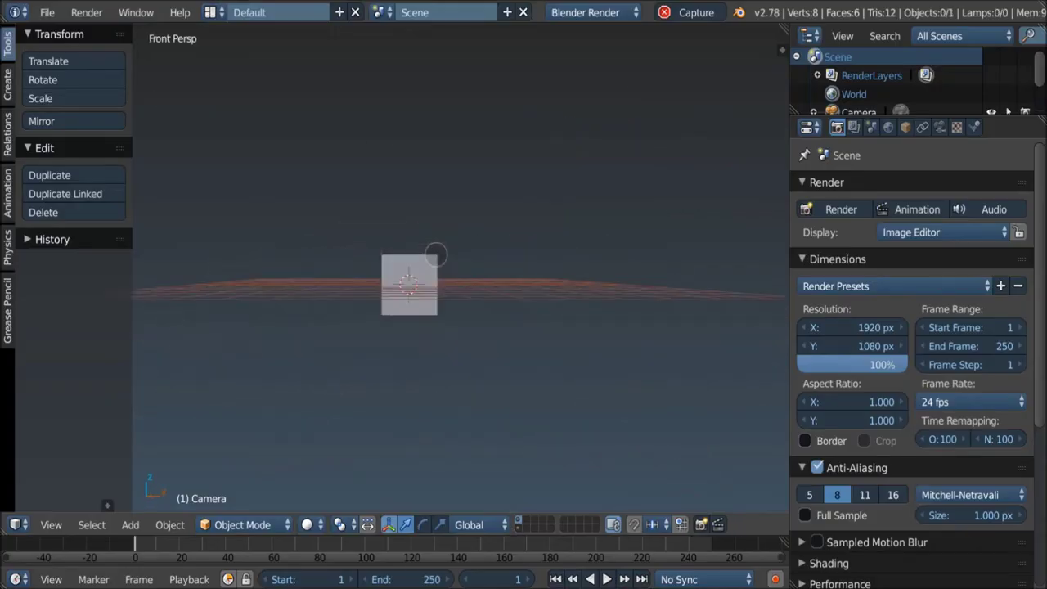
Step: Show and then hide the viewport's N side panel while sculpting the lump
key(n)
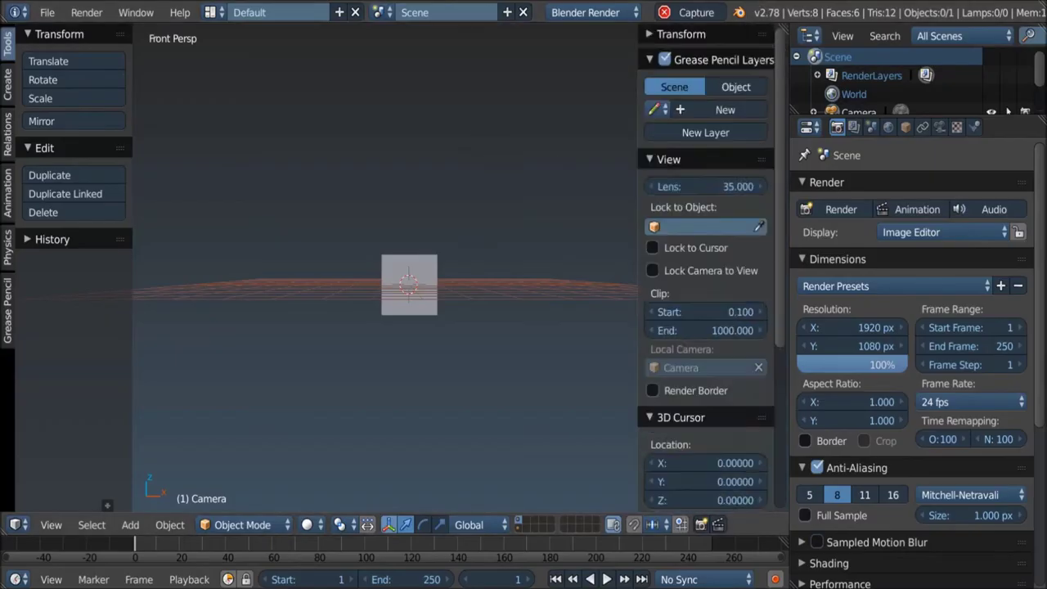
key(n)
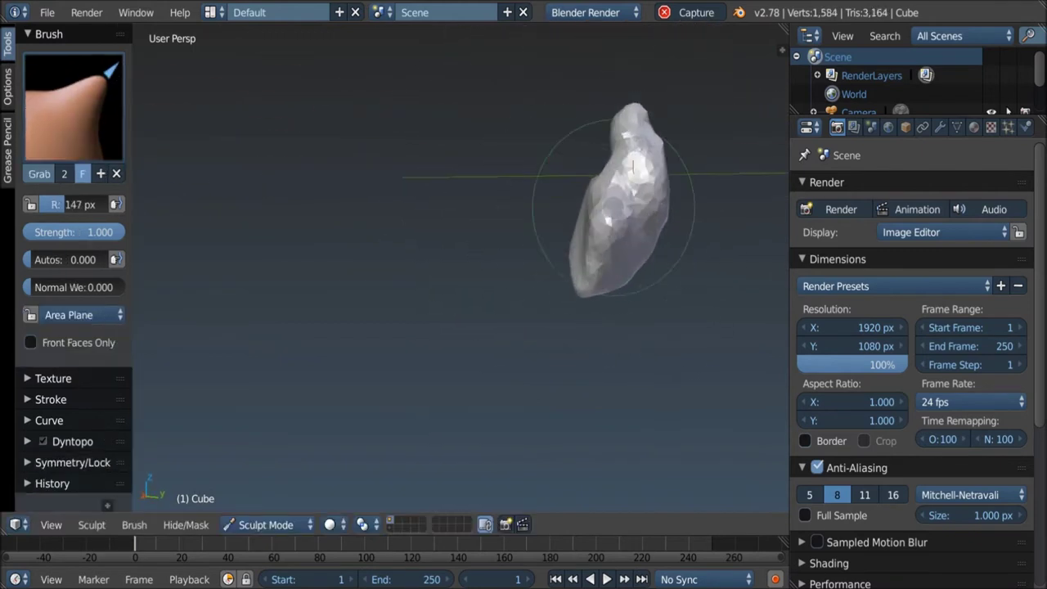
Step: Pull the top of the mesh upward and enable Mirror X under Symmetry/Lock
drag(636, 119, 626, 110)
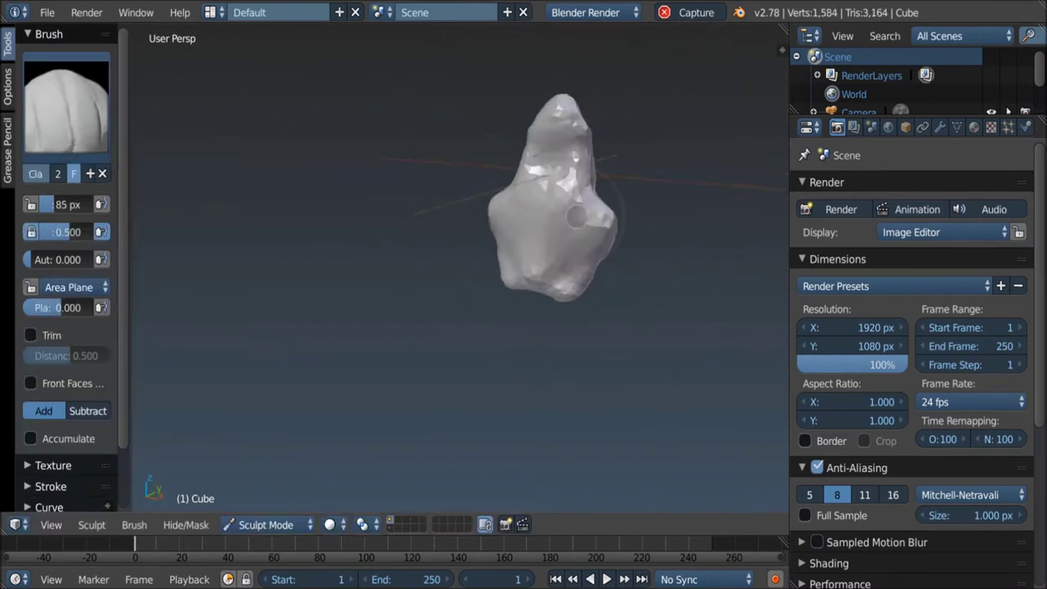
middle_drag(533, 215, 591, 274)
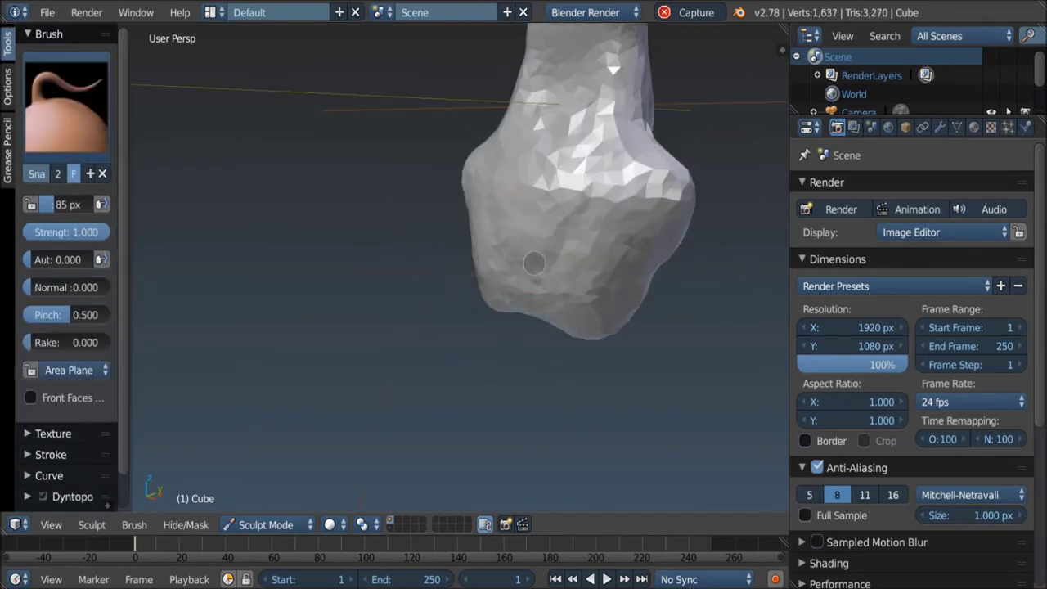
scroll(66, 327, down, 3)
click(73, 436)
scroll(73, 327, down, 5)
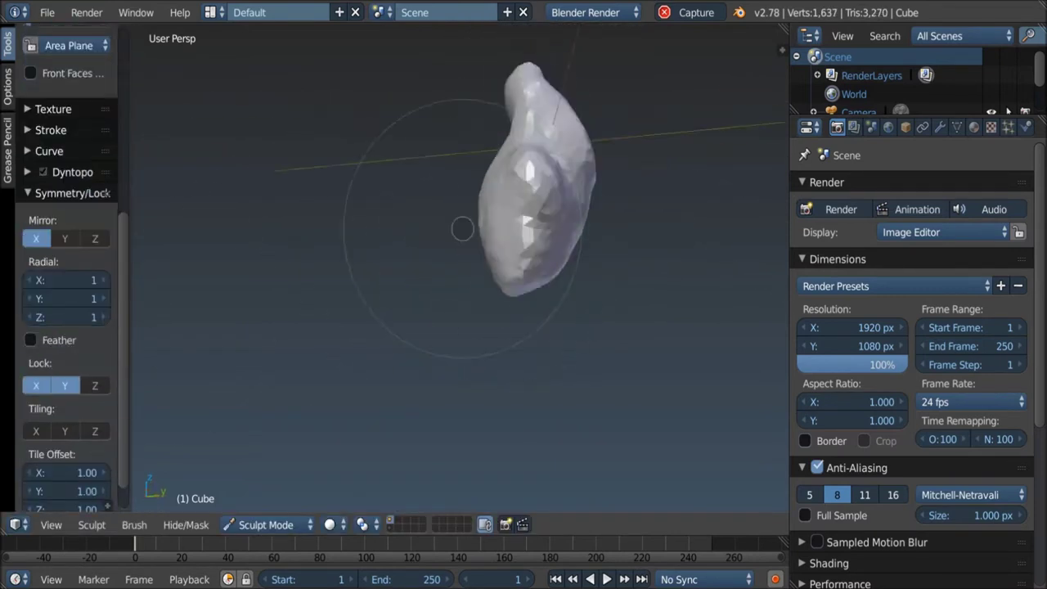
scroll(542, 227, up, 4)
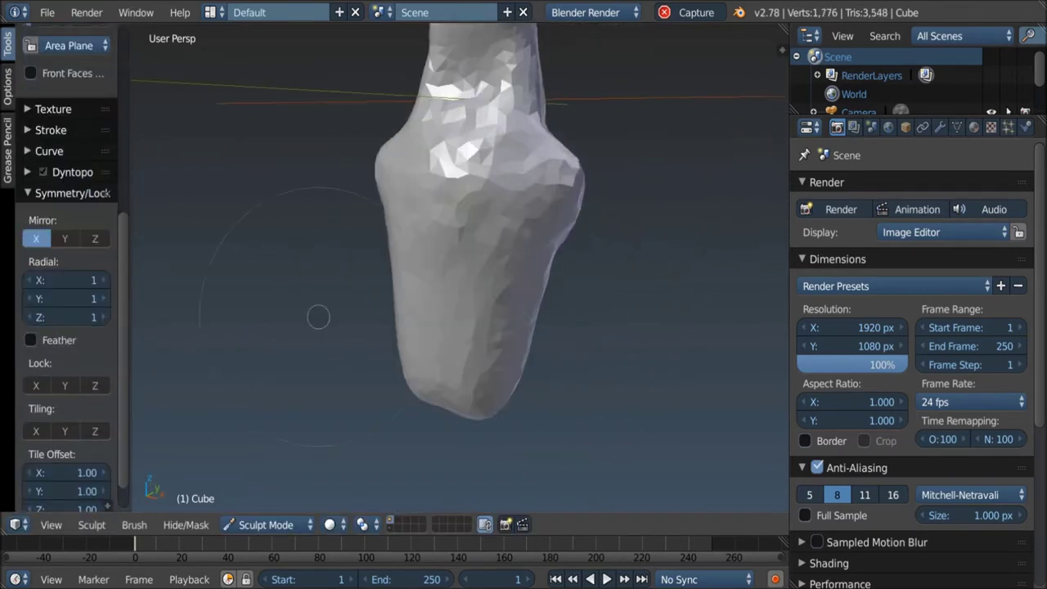
middle_drag(687, 247, 458, 266)
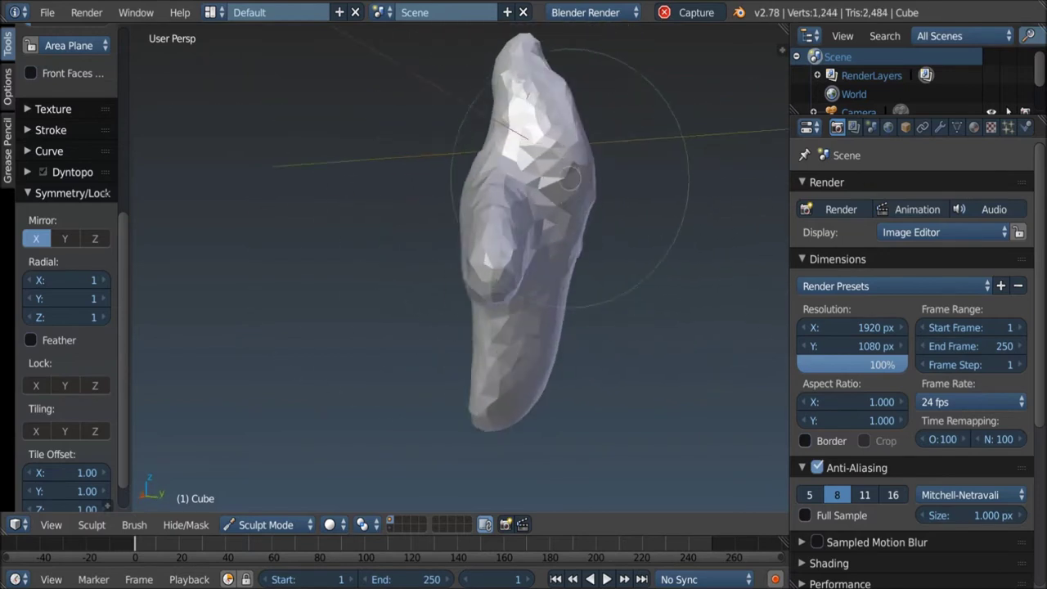
middle_drag(480, 292, 523, 261)
Step: Bulk up the body and torso with Clay brush strokes
key(c)
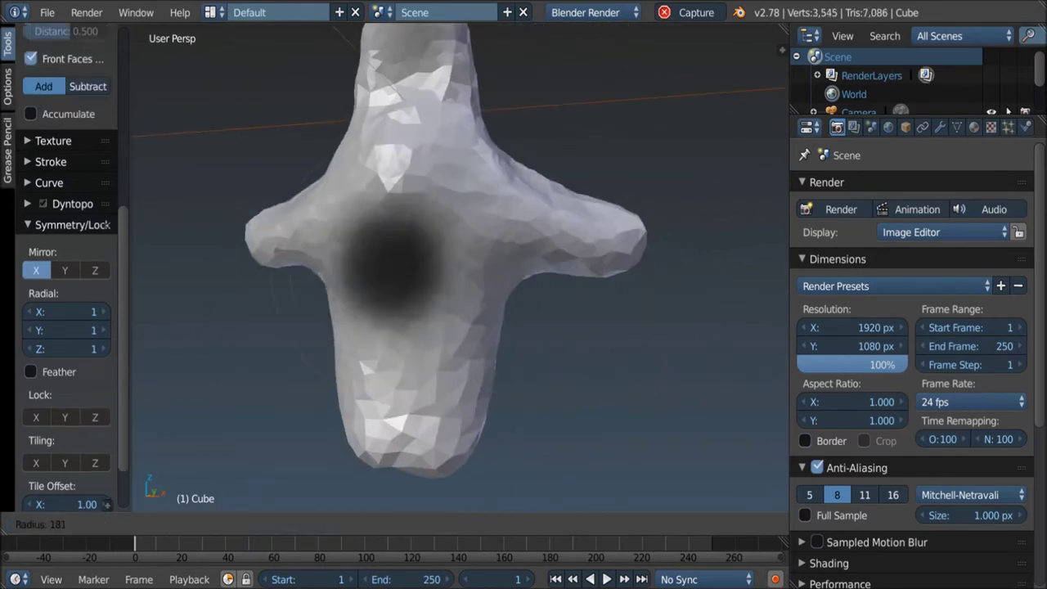
mouse_move(474, 318)
middle_down()
mouse_move(397, 251)
mouse_move(311, 292)
mouse_move(374, 276)
mouse_move(336, 229)
middle_up()
mouse_move(467, 199)
middle_down()
mouse_move(573, 249)
mouse_move(479, 292)
mouse_move(483, 211)
mouse_move(479, 239)
middle_up()
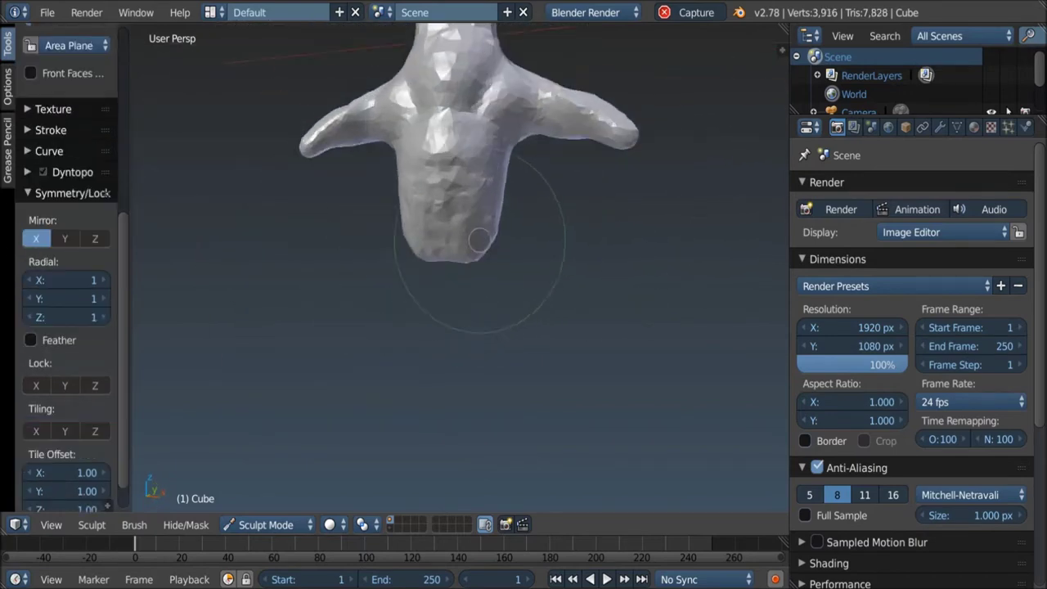
mouse_move(520, 365)
middle_down()
mouse_move(537, 210)
mouse_move(456, 245)
mouse_move(467, 246)
mouse_move(439, 227)
middle_up()
mouse_move(496, 264)
middle_down()
mouse_move(532, 294)
mouse_move(552, 252)
middle_up()
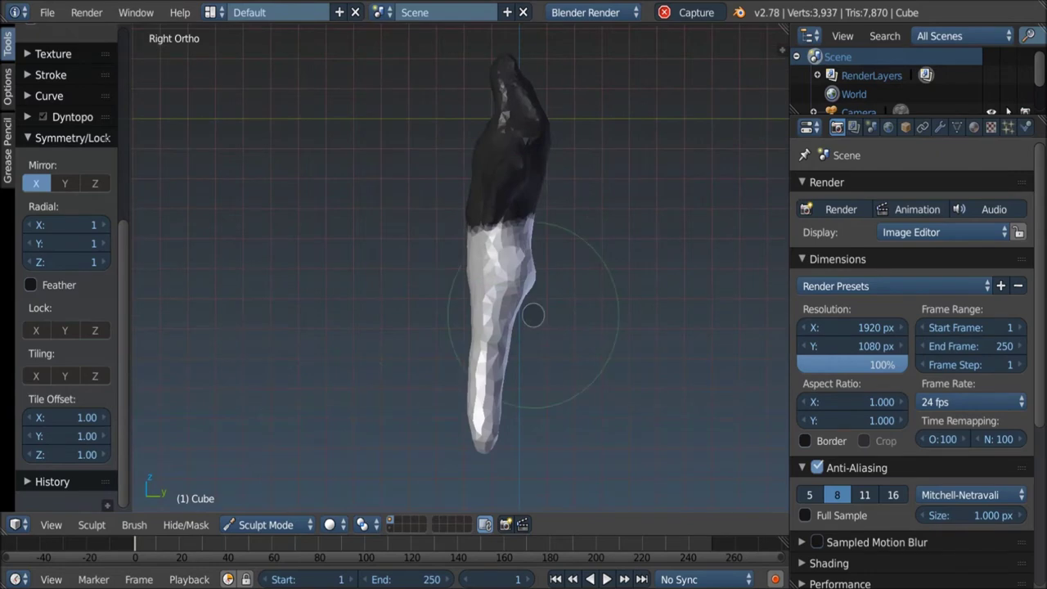
Step: Inspect the legs and whole figure, then zoom in on the torso with Grab selected
key(Tab)
key(Tab)
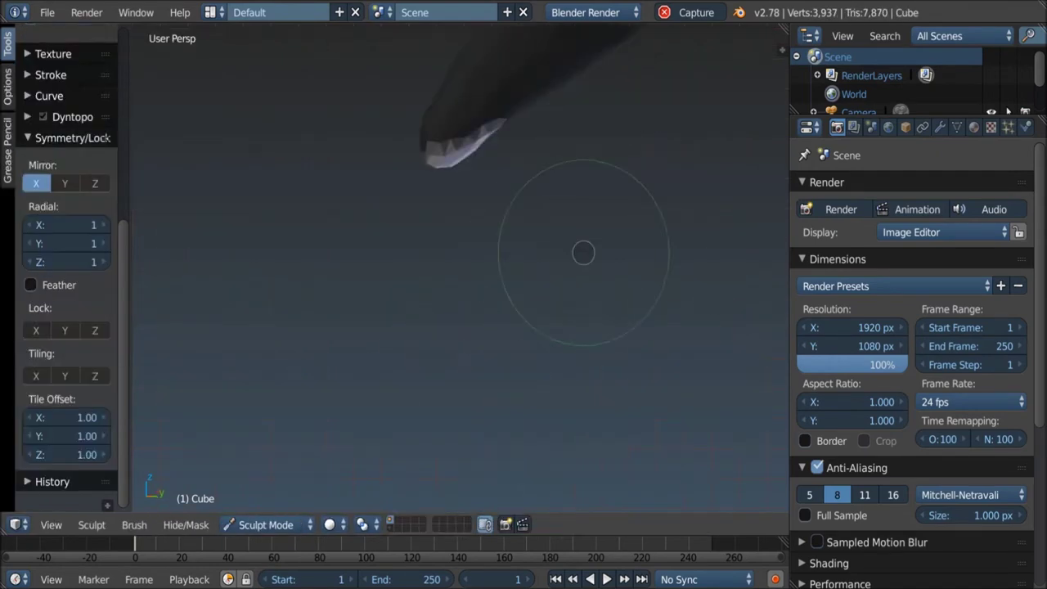
mouse_move(529, 148)
middle_down()
mouse_move(572, 187)
mouse_move(546, 279)
middle_up()
middle_drag(564, 408, 489, 319)
middle_drag(523, 376, 548, 352)
scroll(548, 351, down, 3)
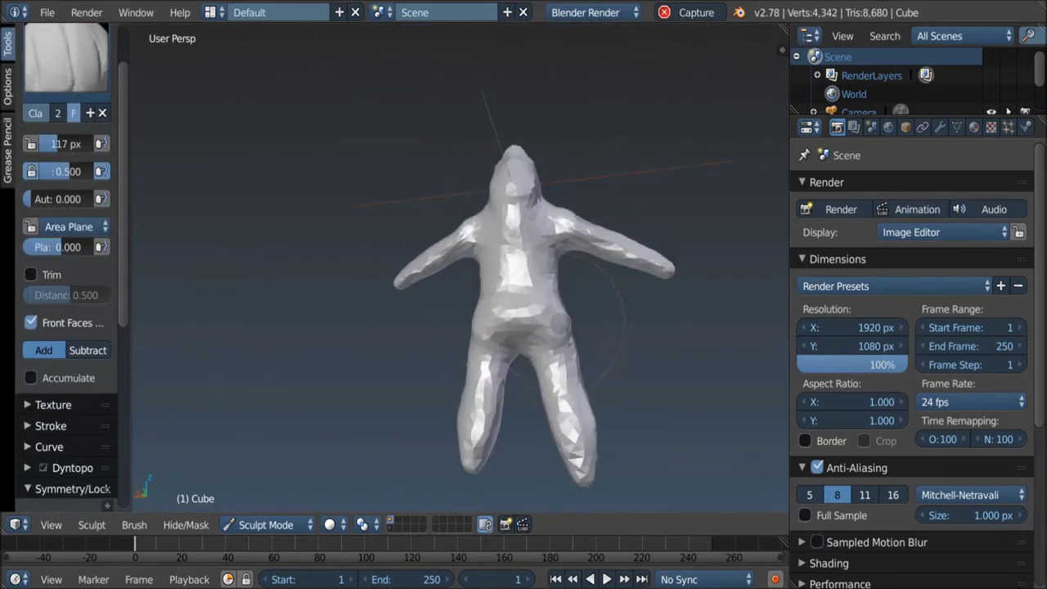
key(g)
scroll(537, 303, up, 2)
mouse_move(580, 432)
middle_down()
mouse_move(537, 304)
mouse_move(458, 282)
mouse_move(510, 257)
mouse_move(528, 183)
mouse_move(458, 245)
middle_up()
scroll(458, 282, up, 2)
scroll(441, 278, up, 2)
scroll(419, 274, up, 3)
Step: Add Clay mass to the body and build up the arm
key(c)
drag(368, 229, 360, 294)
drag(245, 164, 409, 360)
scroll(409, 245, down, 3)
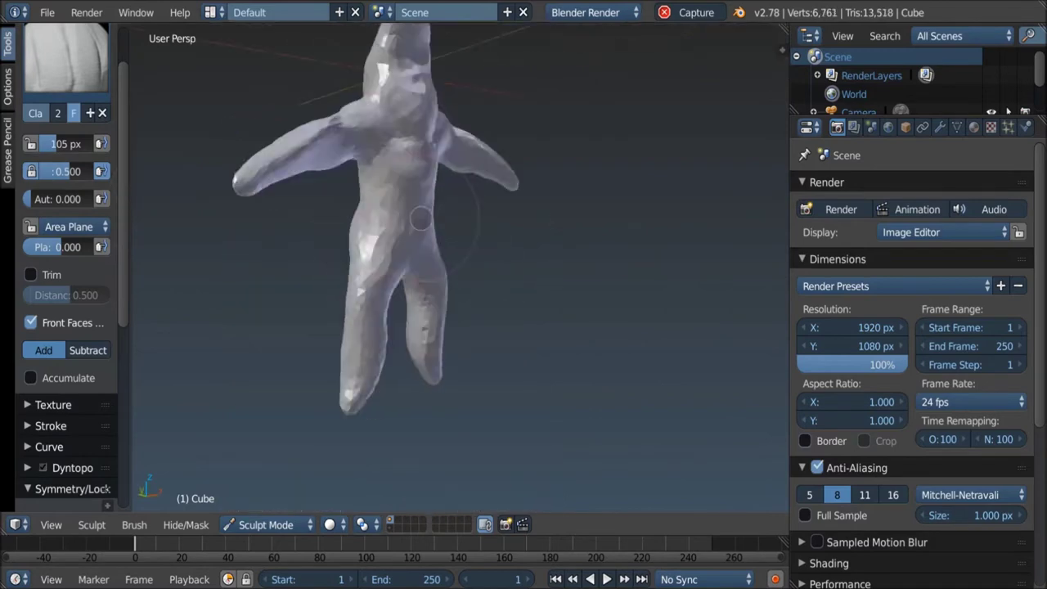
scroll(425, 146, up, 4)
mouse_move(425, 146)
middle_down()
mouse_move(393, 163)
mouse_move(380, 192)
middle_up()
drag(379, 192, 368, 188)
middle_drag(368, 188, 355, 167)
Step: Smooth the tip and surface of the limb
key(g)
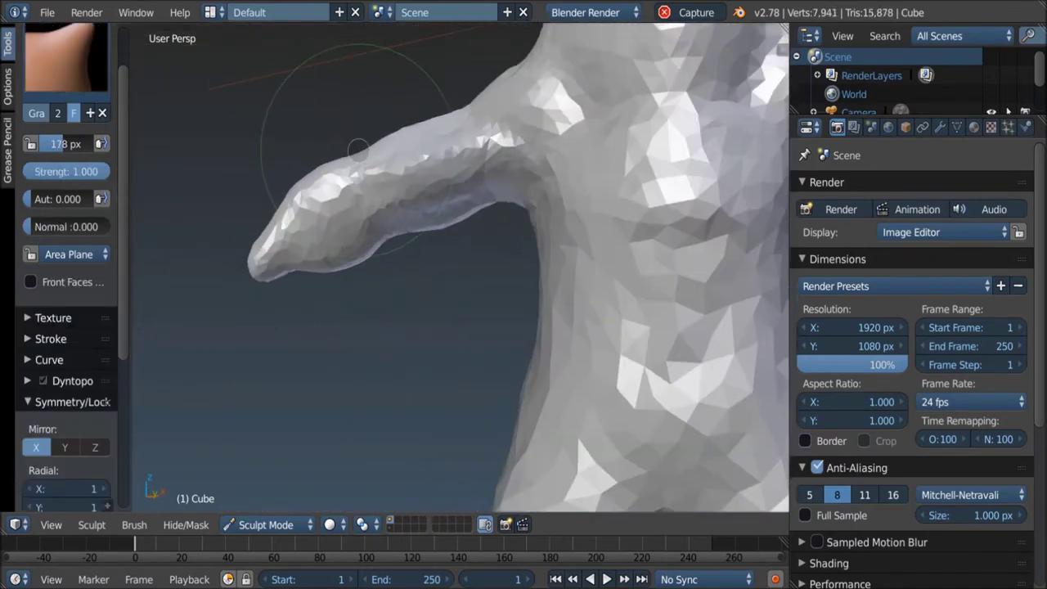
scroll(356, 163, down, 5)
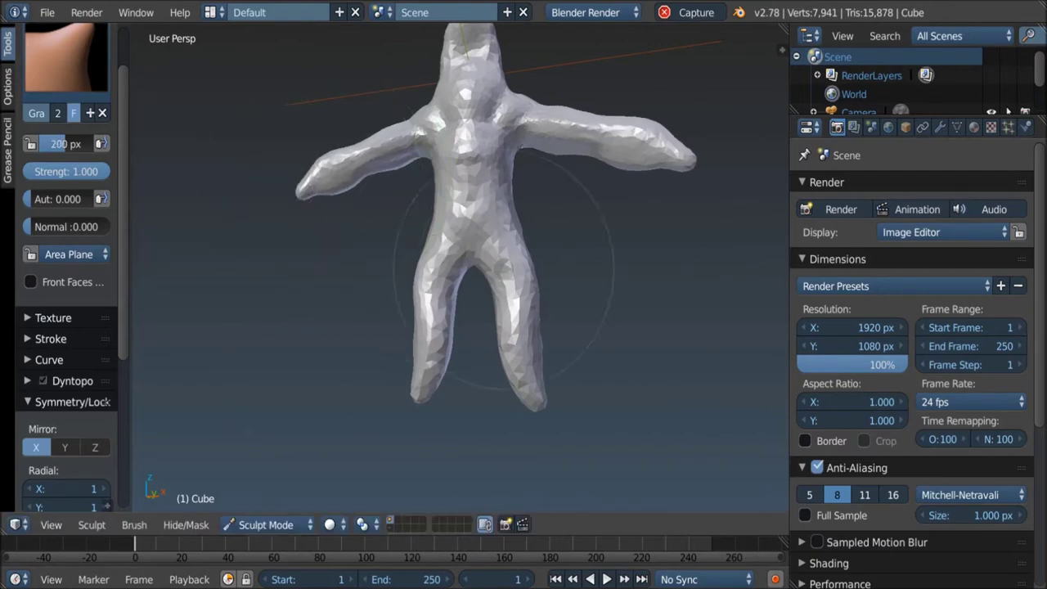
scroll(532, 365, up, 4)
scroll(381, 260, down, 5)
scroll(616, 241, down, 2)
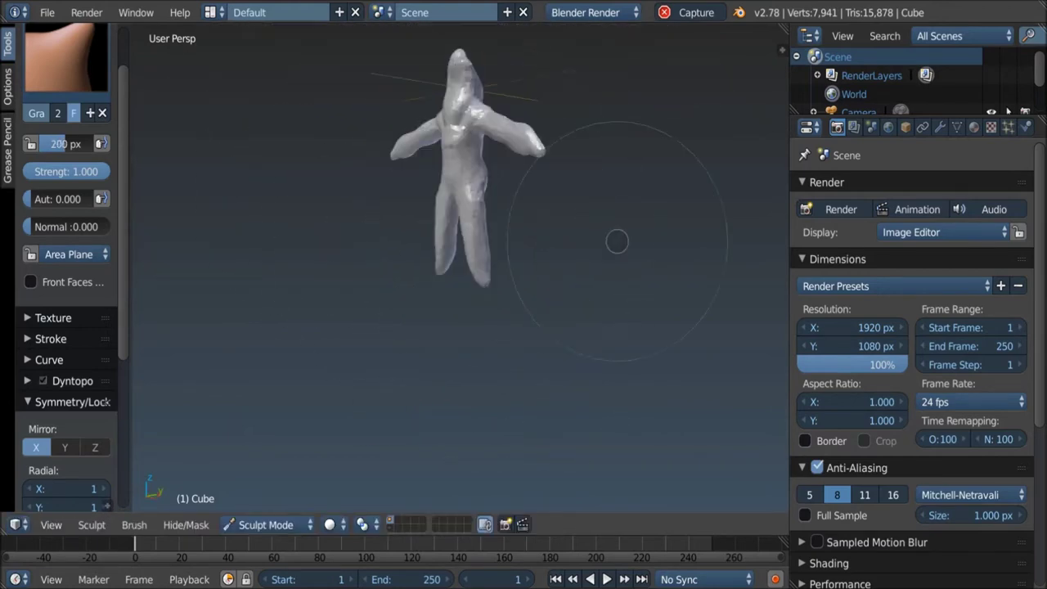
scroll(572, 218, up, 3)
key(c)
drag(491, 238, 540, 204)
mouse_move(523, 204)
middle_down()
mouse_move(538, 245)
mouse_move(573, 234)
middle_up()
Step: Add Clay to another limb
key(s)
key(i)
key(c)
mouse_move(554, 175)
middle_down()
mouse_move(505, 237)
mouse_move(561, 208)
middle_up()
scroll(652, 198, down, 5)
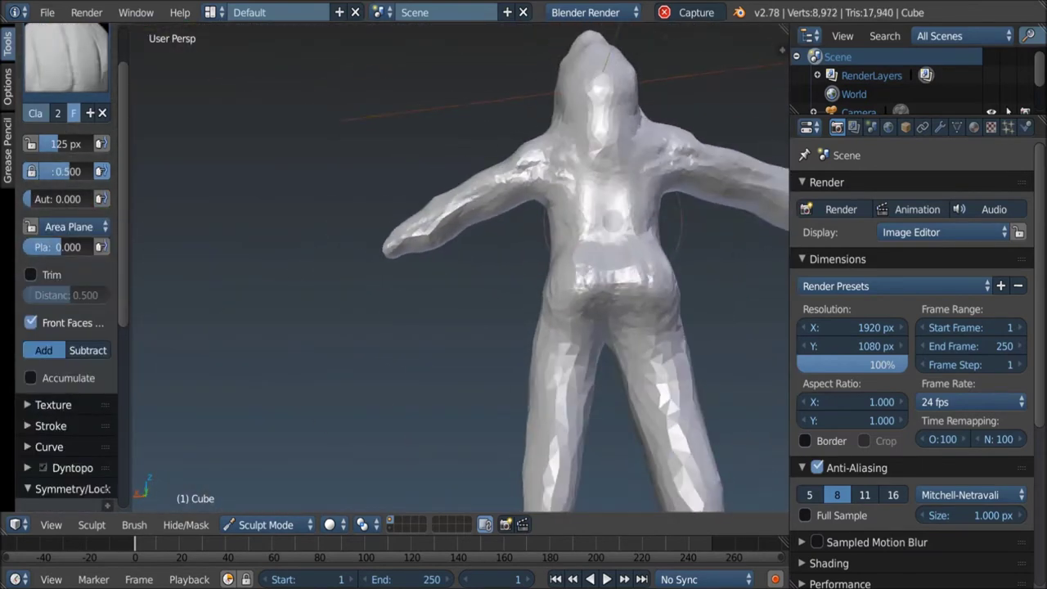
Step: Build up the shoulder and upper arm with Clay strokes
key(g)
scroll(596, 242, up, 3)
mouse_move(613, 341)
middle_down()
mouse_move(507, 229)
mouse_move(499, 164)
middle_up()
key(c)
scroll(496, 219, up, 2)
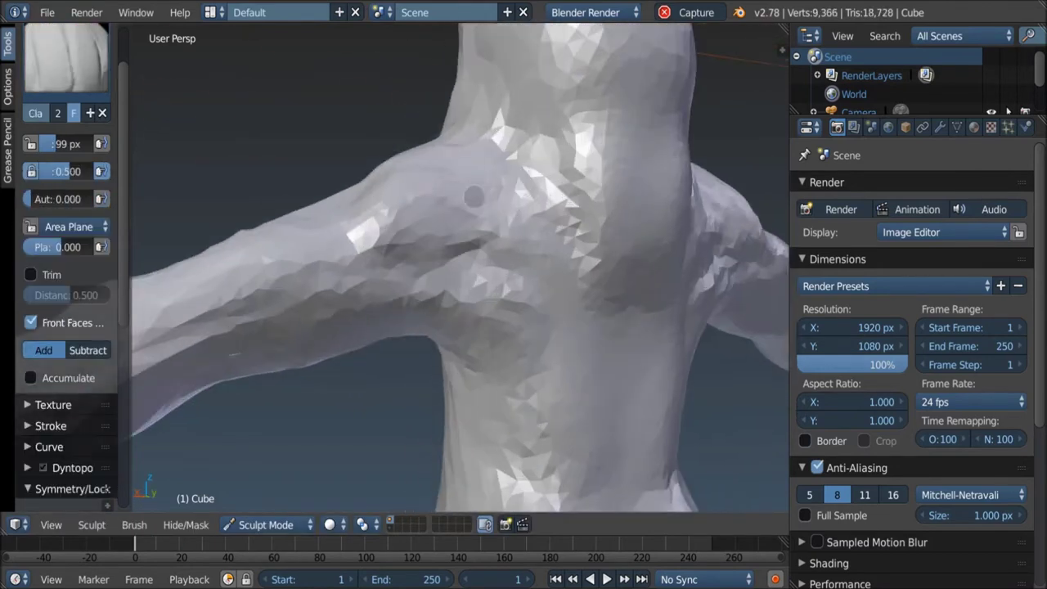
drag(499, 164, 458, 278)
middle_drag(458, 278, 450, 256)
Step: Add Clay to the front and side of the torso to shape the chest
middle_drag(407, 211, 466, 237)
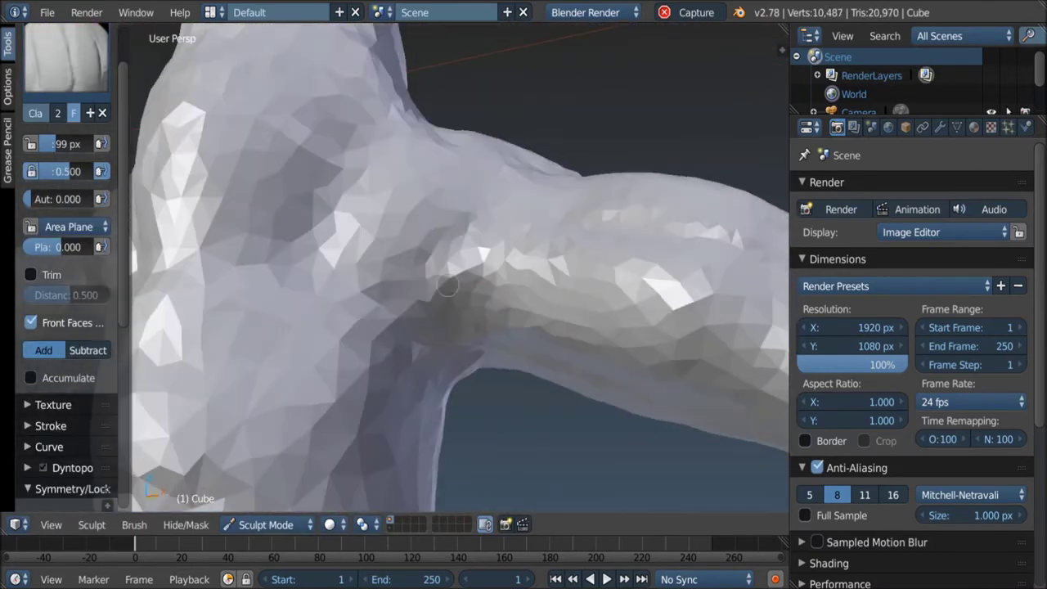
drag(466, 229, 462, 327)
mouse_move(462, 327)
middle_down()
mouse_move(433, 273)
mouse_move(419, 276)
mouse_move(442, 262)
mouse_move(425, 245)
mouse_move(458, 278)
middle_up()
drag(457, 278, 395, 268)
drag(486, 316, 491, 294)
mouse_move(490, 294)
middle_down()
mouse_move(507, 221)
mouse_move(586, 163)
mouse_move(540, 196)
mouse_move(524, 164)
mouse_move(491, 197)
middle_up()
Step: Build up the head with Clay and deepen the sculpt on its front
key(g)
key(c)
drag(458, 164, 491, 246)
middle_drag(490, 245, 513, 222)
mouse_move(500, 275)
middle_down()
mouse_move(513, 210)
mouse_move(491, 245)
middle_up()
drag(458, 262, 507, 311)
middle_drag(507, 311, 491, 261)
scroll(458, 270, down, 3)
scroll(458, 270, up, 4)
Step: Carve a Crease into the chest and reshape the head with Grab
key(shift+c)
drag(450, 319, 572, 327)
middle_drag(491, 286, 524, 270)
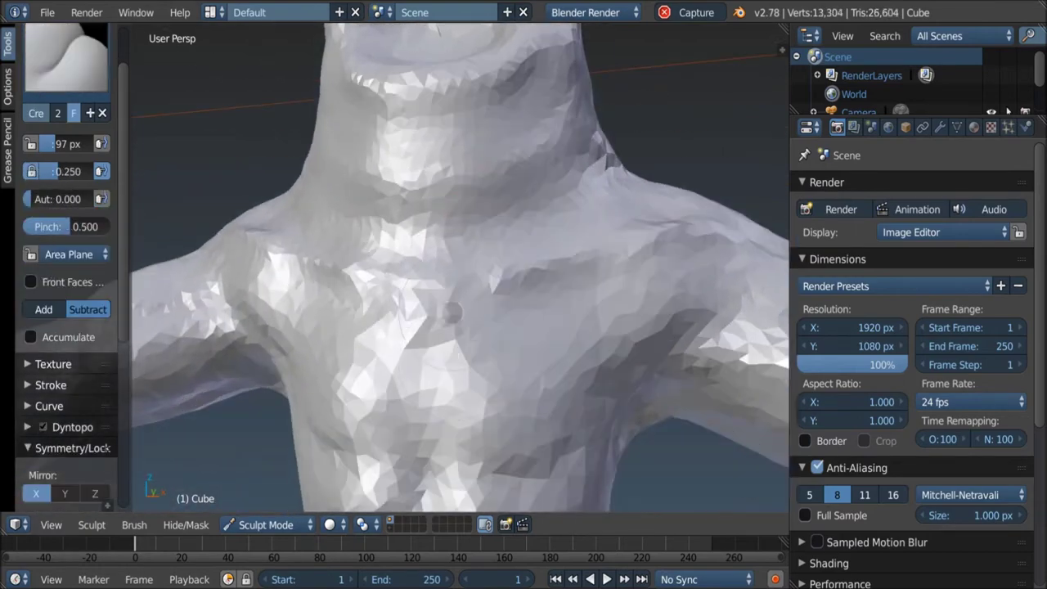
scroll(448, 416, down, 2)
scroll(458, 368, down, 3)
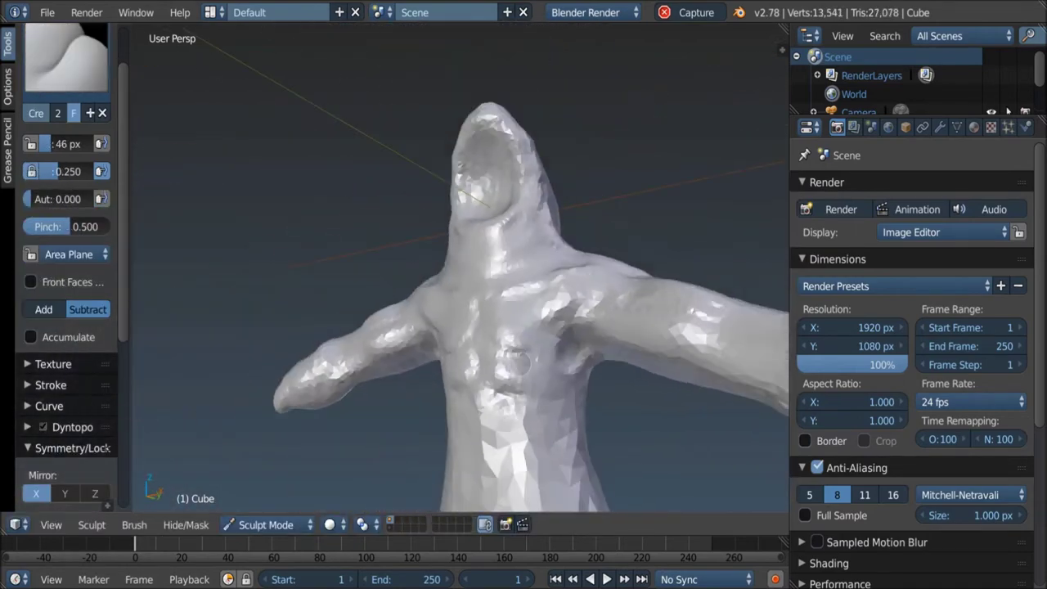
key(g)
scroll(491, 327, up, 4)
mouse_move(491, 327)
middle_down()
mouse_move(507, 327)
mouse_move(491, 368)
middle_up()
Step: Crease a line across the chest, build the shoulder muscle, and pull the arm into shape
key(shift+c)
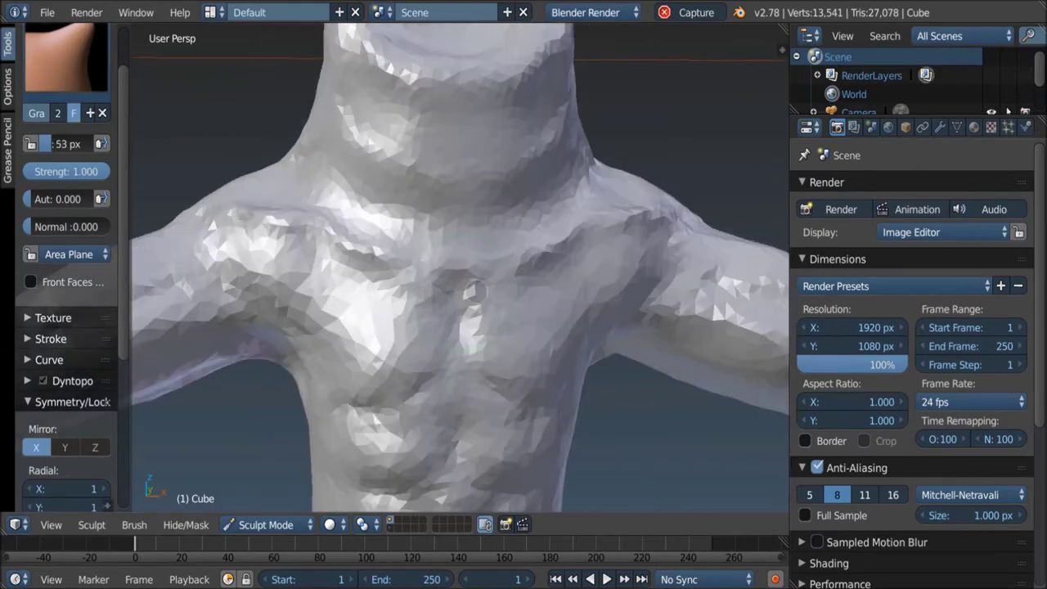
drag(462, 237, 479, 336)
key(c)
middle_drag(521, 237, 576, 299)
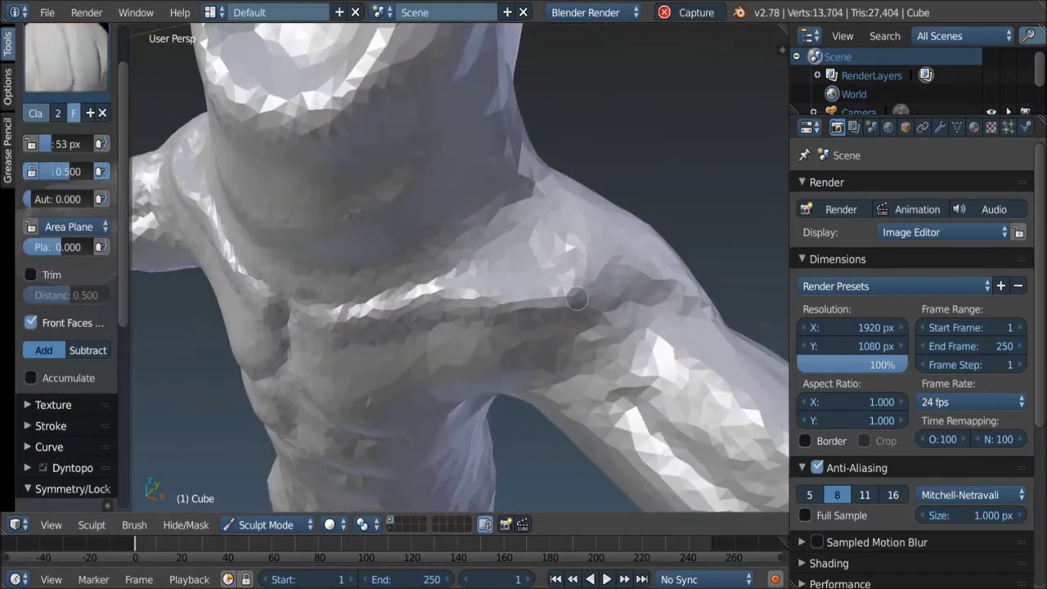
scroll(577, 299, down, 3)
key(g)
mouse_move(577, 300)
middle_down()
mouse_move(648, 282)
mouse_move(633, 326)
mouse_move(615, 242)
middle_up()
Step: Switch between the Crease and Grab brushes while zooming on the figure
key(shift+c)
scroll(521, 201, up, 2)
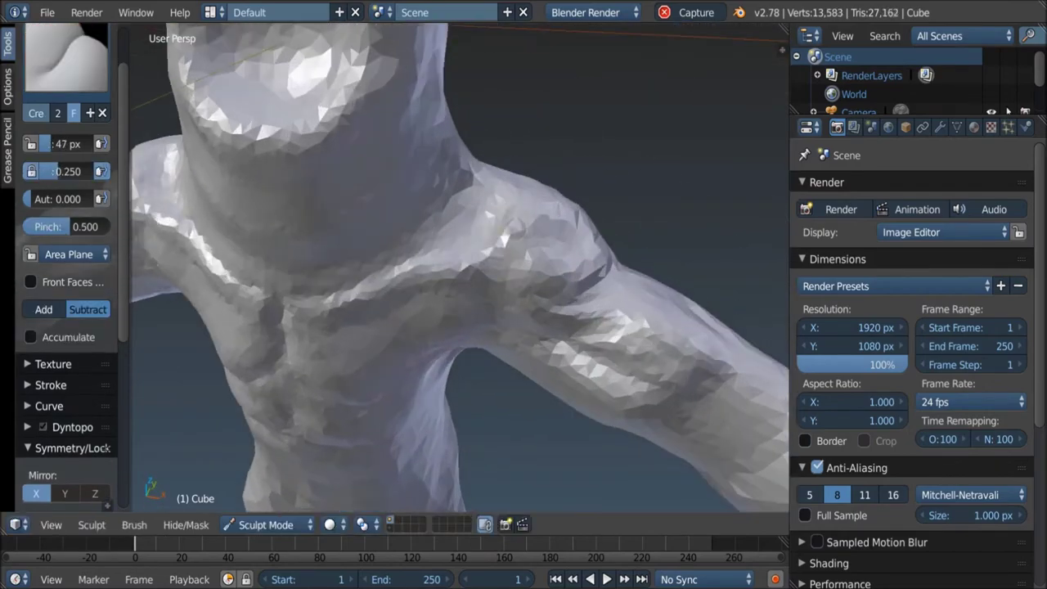
scroll(431, 317, down, 2)
key(g)
scroll(431, 317, up, 2)
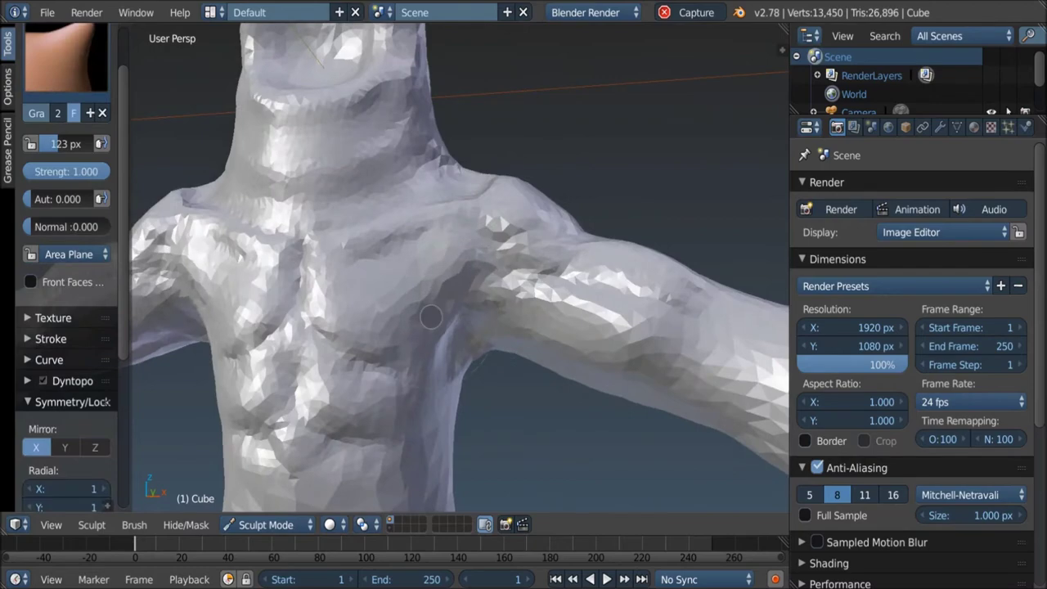
Step: Orbit in close on the torso and arm while cycling Crease and Clay brushes
key(shift+c)
mouse_move(431, 316)
middle_down()
mouse_move(502, 316)
mouse_move(600, 141)
mouse_move(405, 219)
middle_up()
key(c)
middle_drag(461, 275, 456, 292)
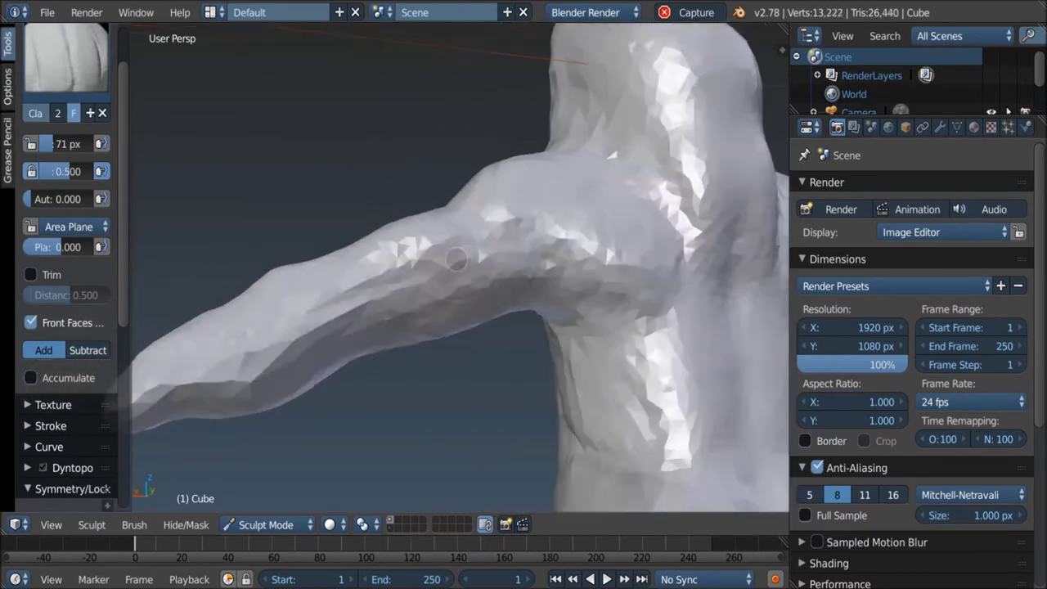
scroll(496, 232, up, 3)
mouse_move(495, 231)
middle_down()
mouse_move(503, 277)
mouse_move(444, 245)
mouse_move(416, 295)
middle_up()
Step: Carve and deepen crease lines along the arm muscles with the Crease brush
key(g)
key(c)
key(shift+c)
drag(415, 295, 458, 278)
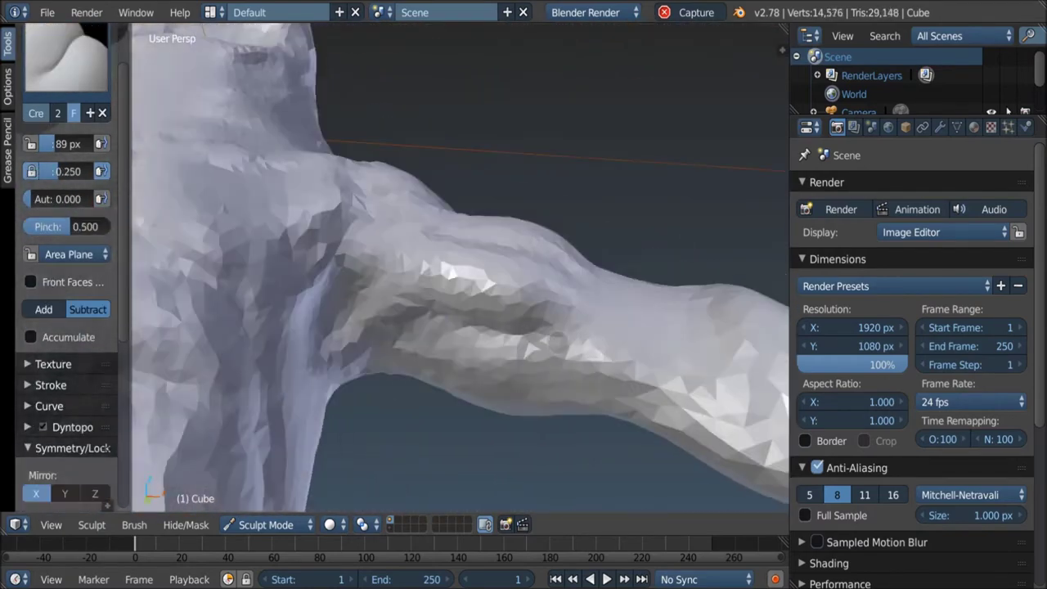
middle_drag(458, 278, 542, 267)
middle_drag(653, 370, 654, 360)
drag(654, 360, 679, 351)
mouse_move(678, 351)
middle_down()
mouse_move(622, 344)
mouse_move(569, 315)
middle_up()
Step: Reshape the torso with a Grab stroke and add clay to its front
key(g)
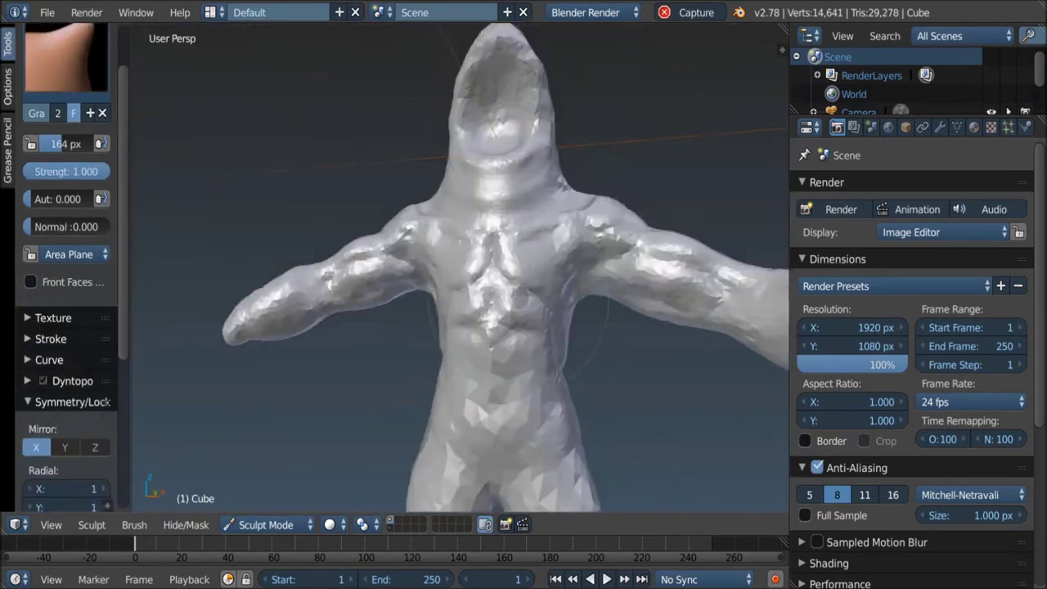
mouse_move(515, 302)
middle_down()
mouse_move(536, 296)
mouse_move(490, 368)
middle_up()
key(shift+c)
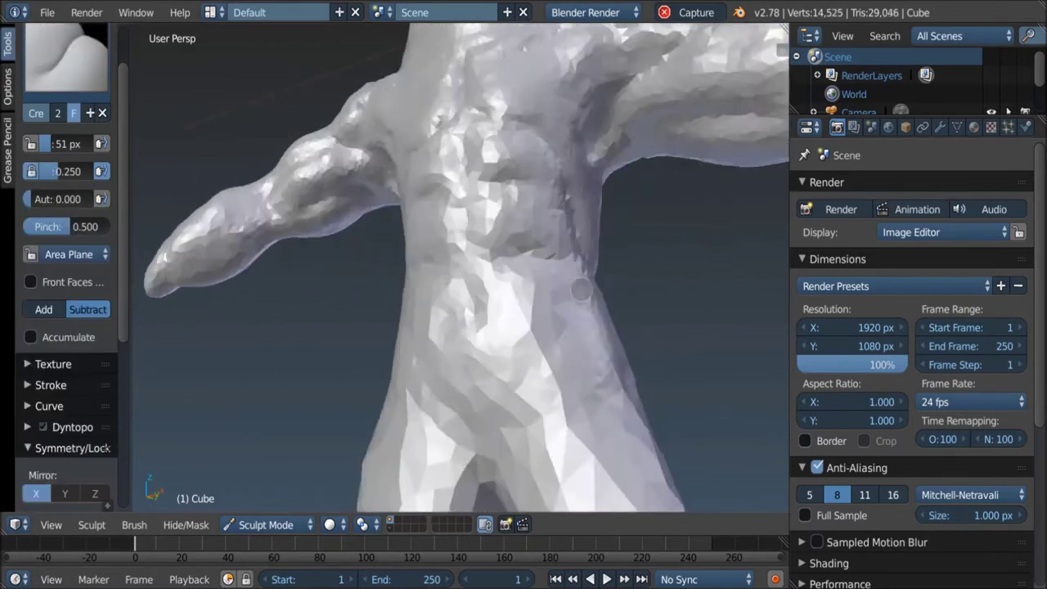
key(c)
drag(466, 401, 453, 425)
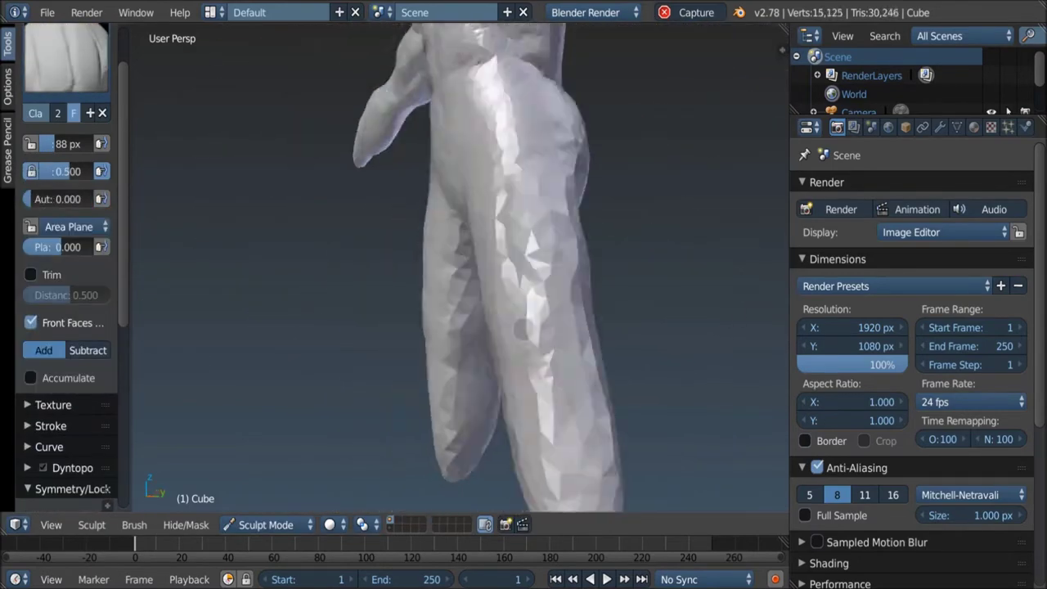
Step: Reshape the chest muscles with Grab and carve a crease line across the torso
key(g)
middle_drag(531, 311, 596, 332)
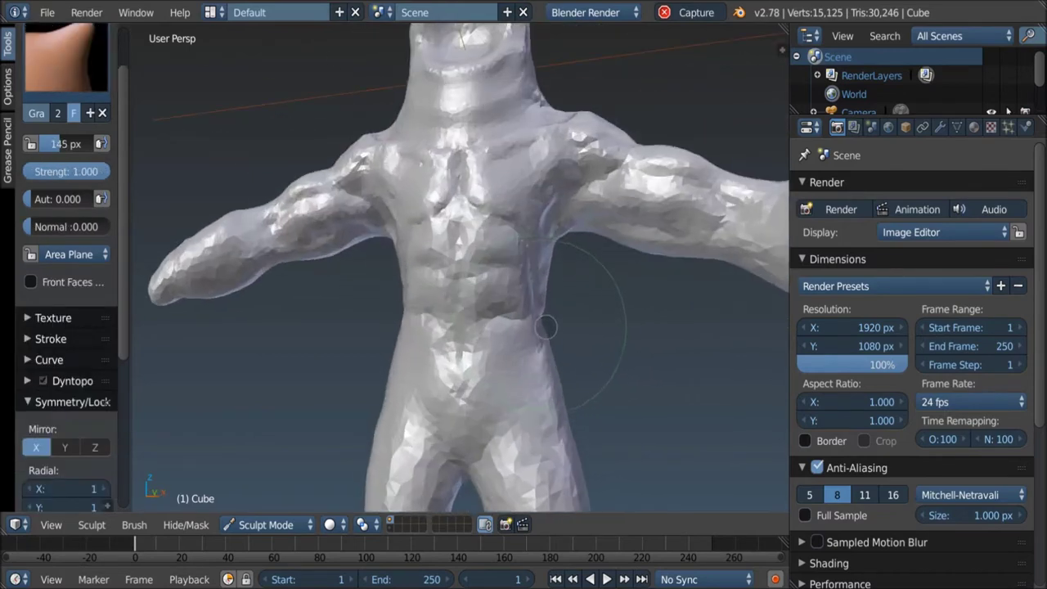
middle_drag(483, 272, 575, 260)
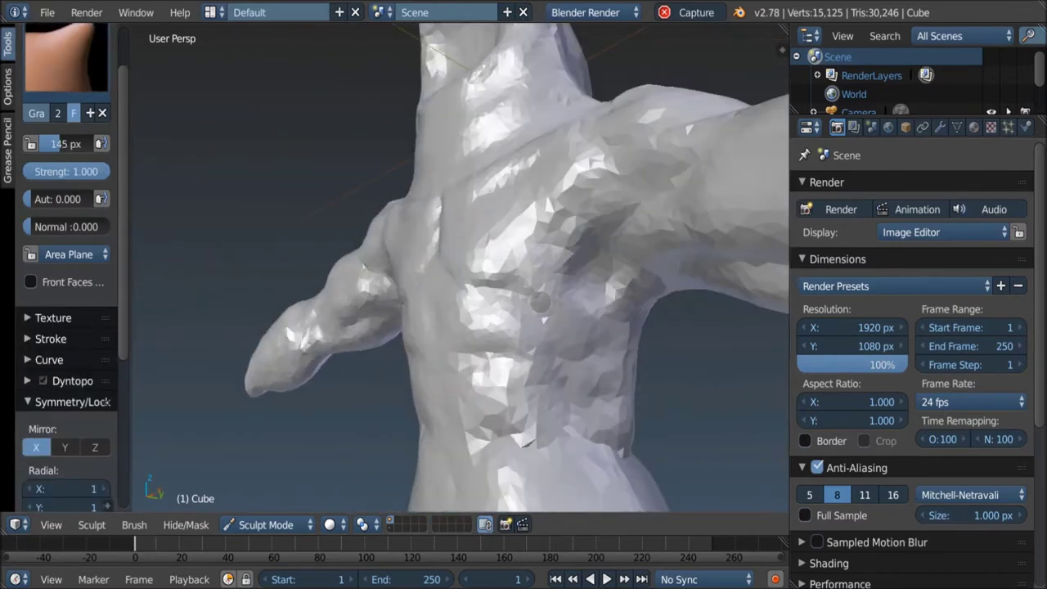
key(shift+c)
middle_drag(362, 344, 491, 310)
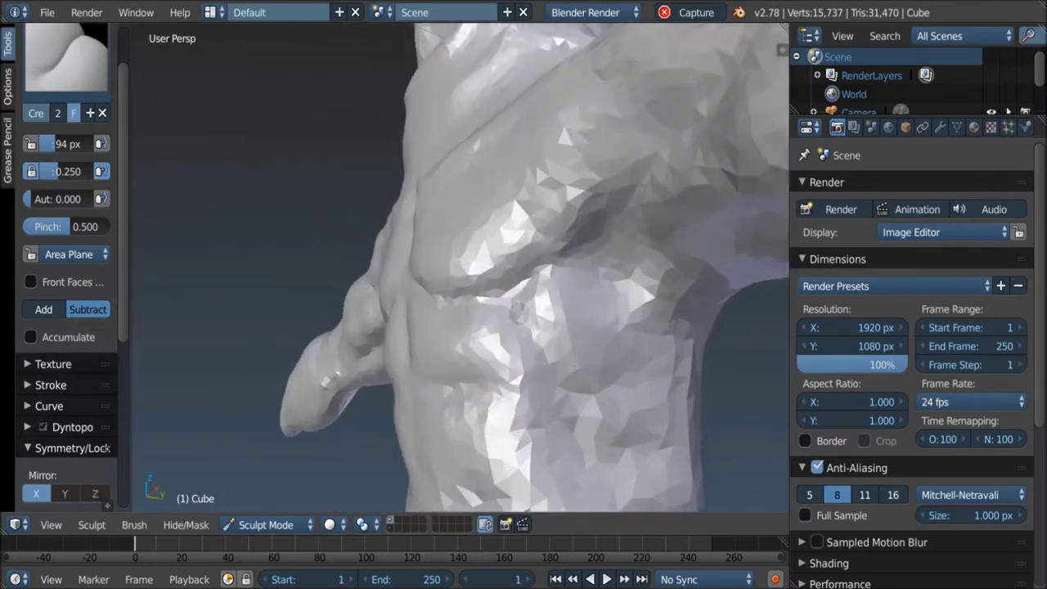
scroll(556, 291, down, 5)
scroll(607, 303, up, 3)
scroll(607, 303, up, 3)
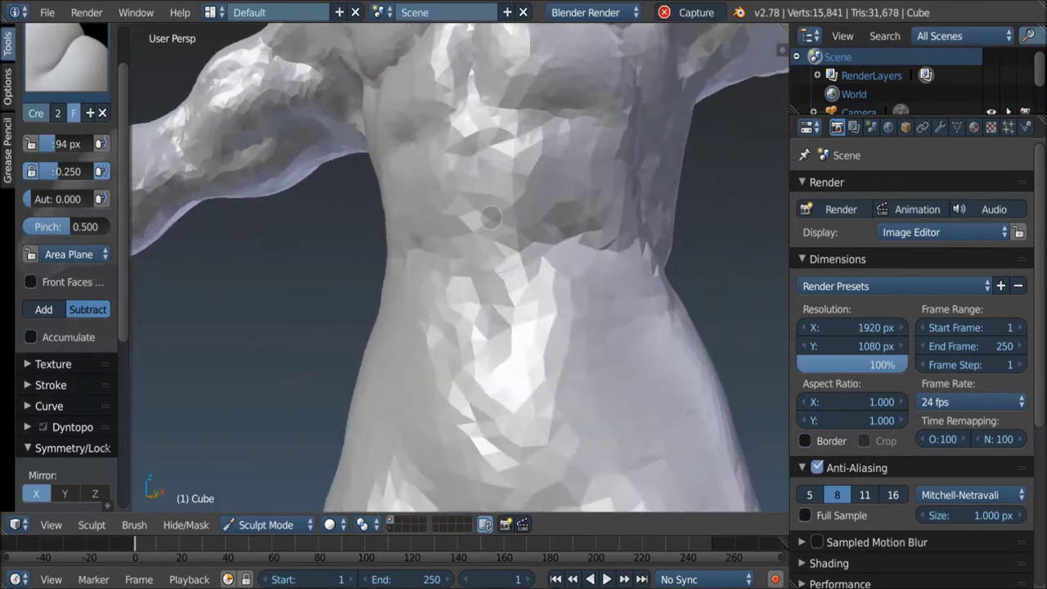
Step: Deepen the abdominal creases, then resize the Clay brush radius from a side view
drag(573, 270, 601, 229)
mouse_move(601, 229)
middle_down()
mouse_move(601, 210)
mouse_move(572, 246)
middle_up()
drag(572, 245, 556, 270)
mouse_move(556, 270)
middle_down()
mouse_move(498, 310)
mouse_move(354, 281)
middle_up()
key(g)
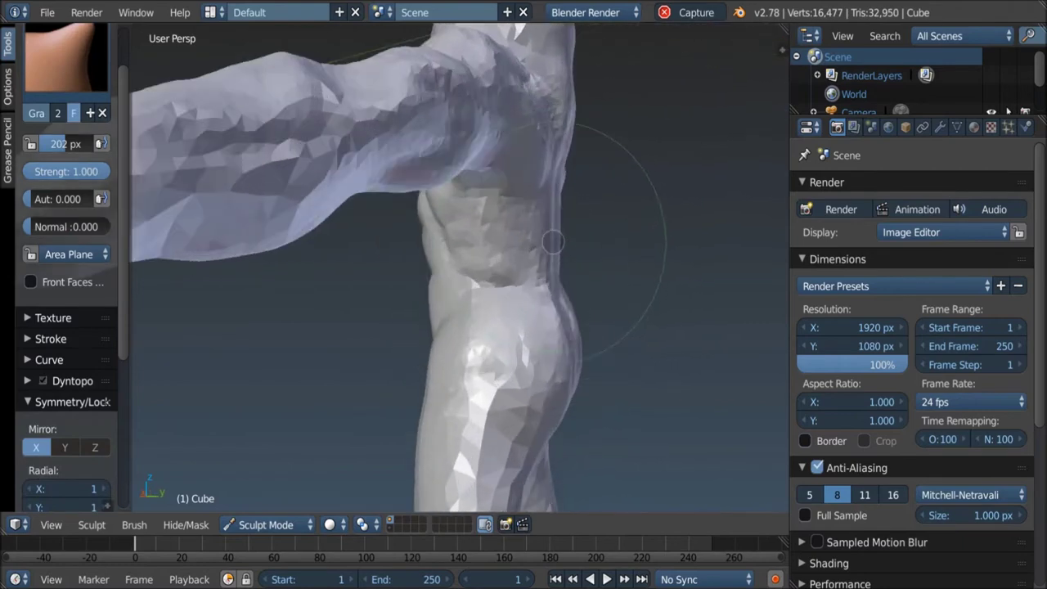
key(c)
key(f)
click(354, 280)
scroll(491, 286, down, 5)
scroll(490, 286, up, 5)
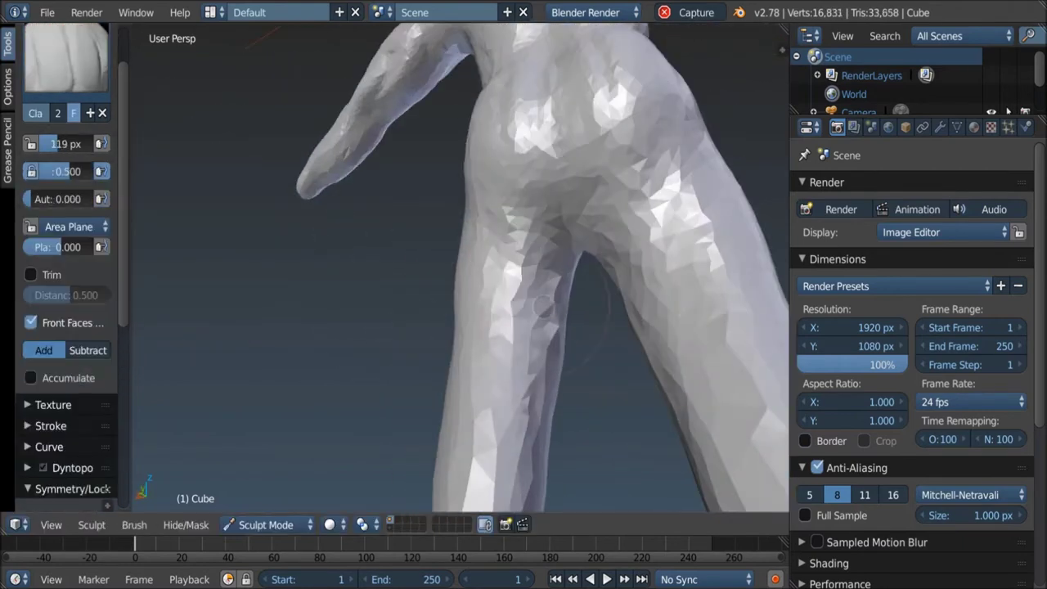
scroll(491, 286, down, 5)
Step: Carve a crease into the upper torso with the Crease brush
key(shift+c)
mouse_move(490, 287)
middle_down()
mouse_move(561, 197)
mouse_move(647, 215)
mouse_move(589, 229)
mouse_move(507, 221)
mouse_move(572, 314)
mouse_move(505, 256)
middle_up()
scroll(490, 223, up, 2)
scroll(491, 223, down, 2)
scroll(572, 315, down, 2)
key(c)
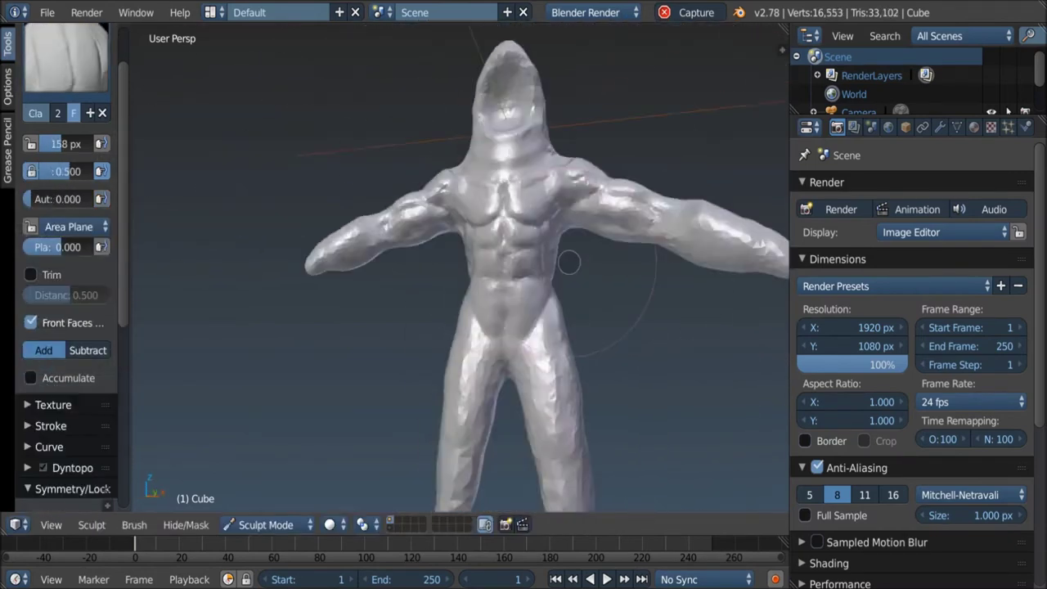
scroll(570, 282, up, 3)
Step: Smooth the lumpy surface of the arm with the Smooth brush
middle_drag(490, 163, 523, 188)
key(s)
scroll(542, 205, up, 2)
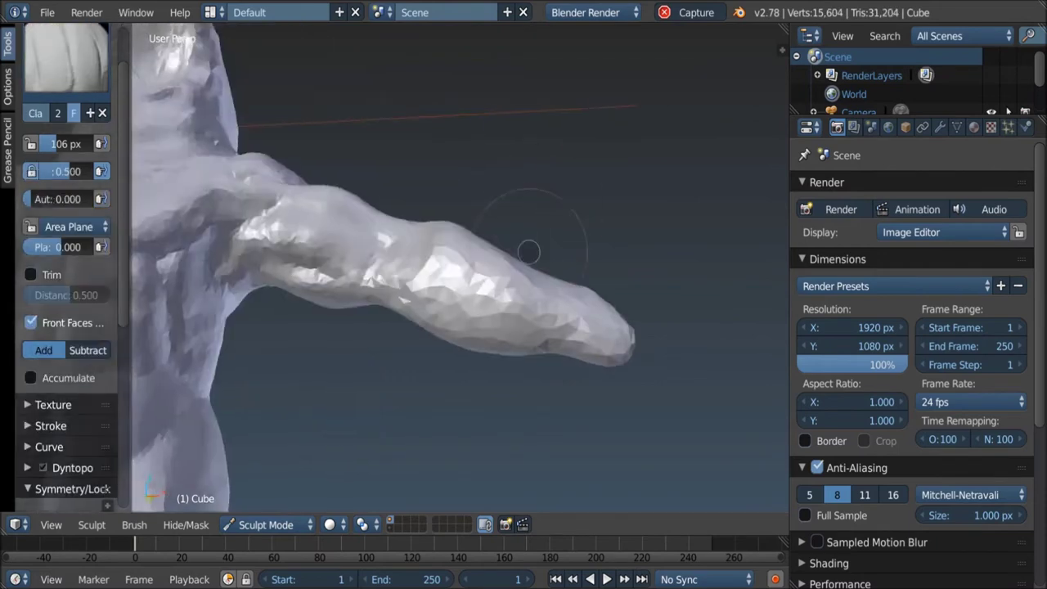
drag(542, 205, 454, 217)
key(c)
mouse_move(454, 217)
middle_down()
mouse_move(434, 278)
mouse_move(490, 298)
middle_up()
scroll(427, 303, down, 2)
scroll(514, 297, down, 3)
Step: Lengthen the right arm with Snake Hook and lasso-select its vertices in Edit Mode
key(k)
scroll(514, 297, up, 3)
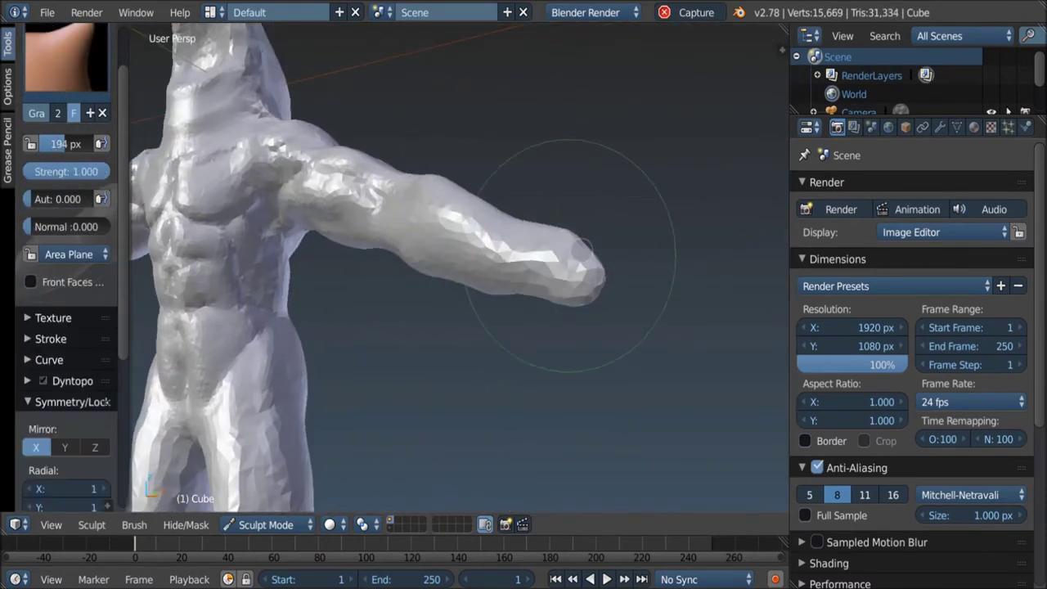
middle_drag(534, 256, 560, 274)
drag(560, 274, 557, 284)
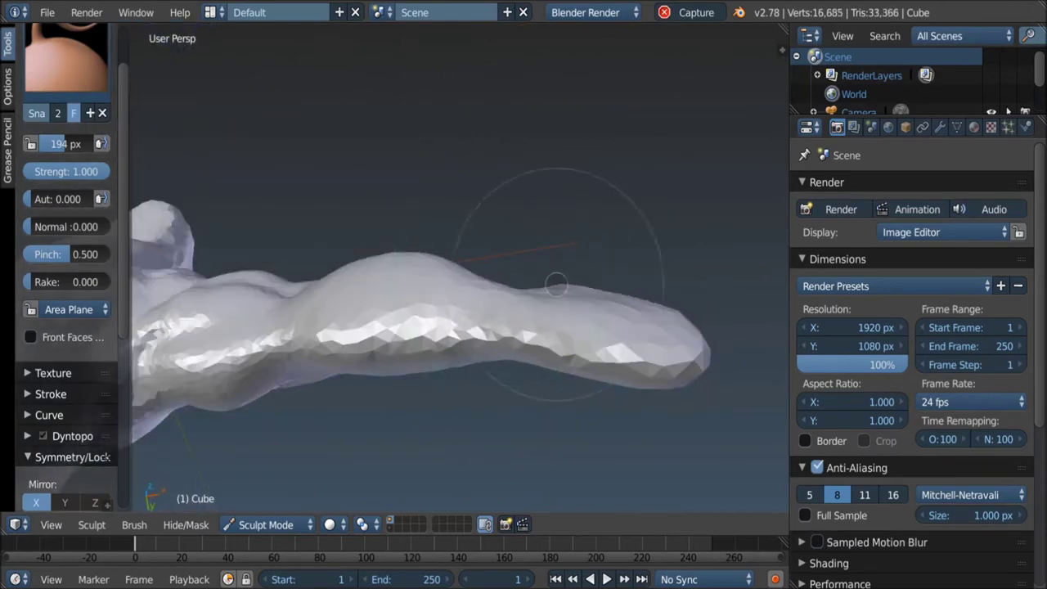
middle_drag(418, 256, 409, 299)
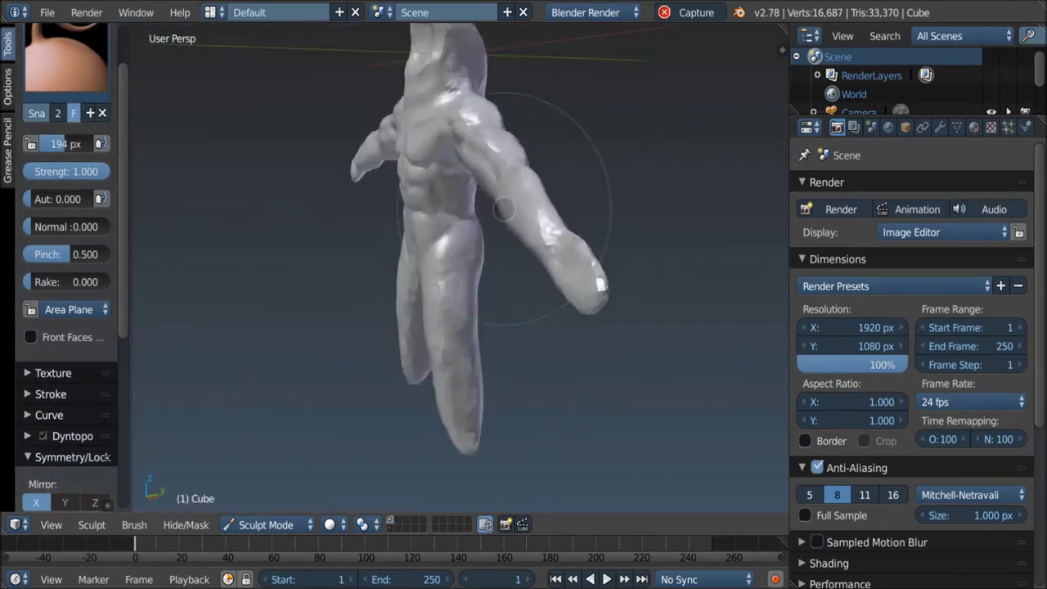
scroll(545, 208, up, 10)
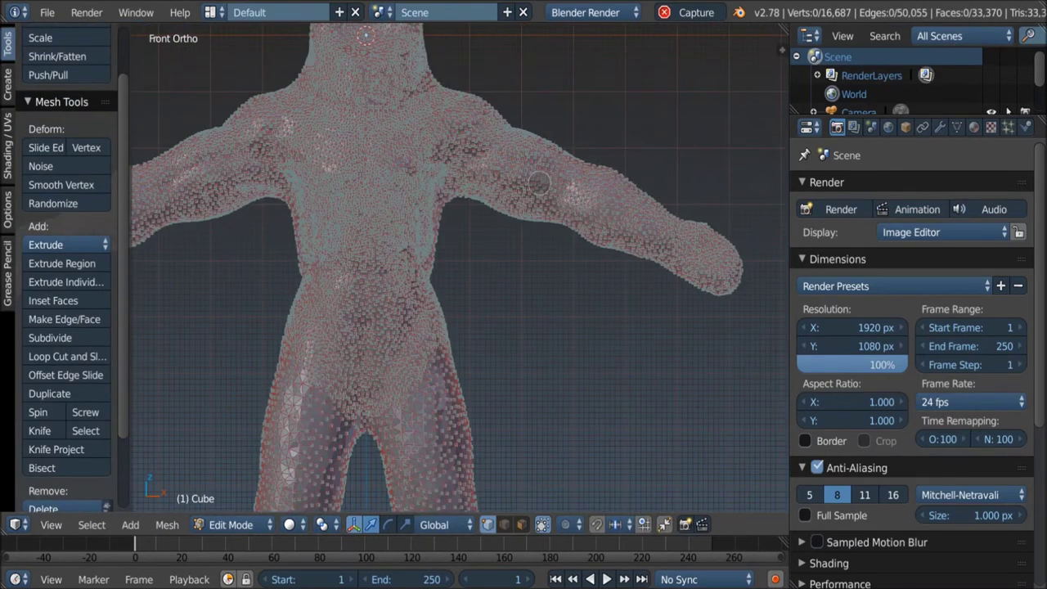
ctrl+drag(582, 139, 763, 260)
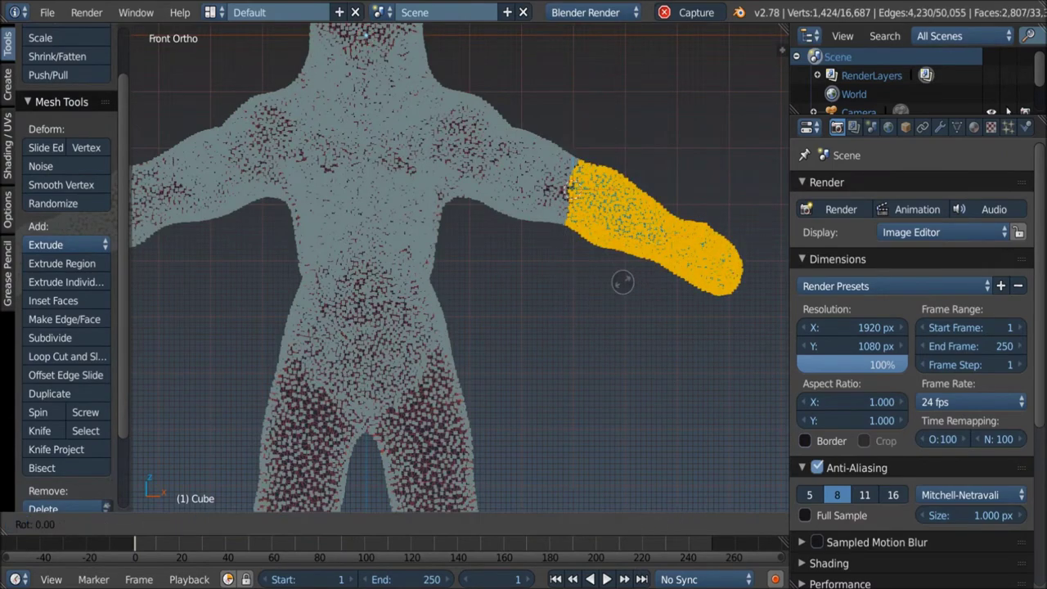
key(Escape)
key(KP_7)
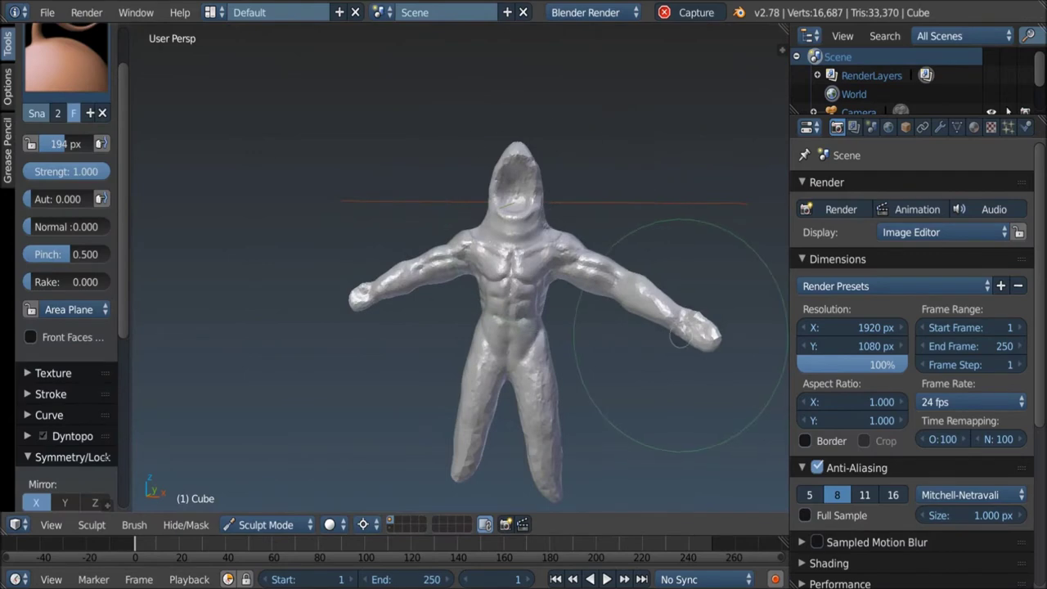
Step: Expand the Dynamic Topology settings with Grab active and orbit to the hand and fingers
key(g)
scroll(679, 337, up, 2)
mouse_move(679, 337)
middle_down()
mouse_move(707, 345)
mouse_move(561, 297)
mouse_move(537, 210)
middle_up()
scroll(66, 245, down, 5)
ctrl+click(73, 138)
scroll(537, 210, up, 3)
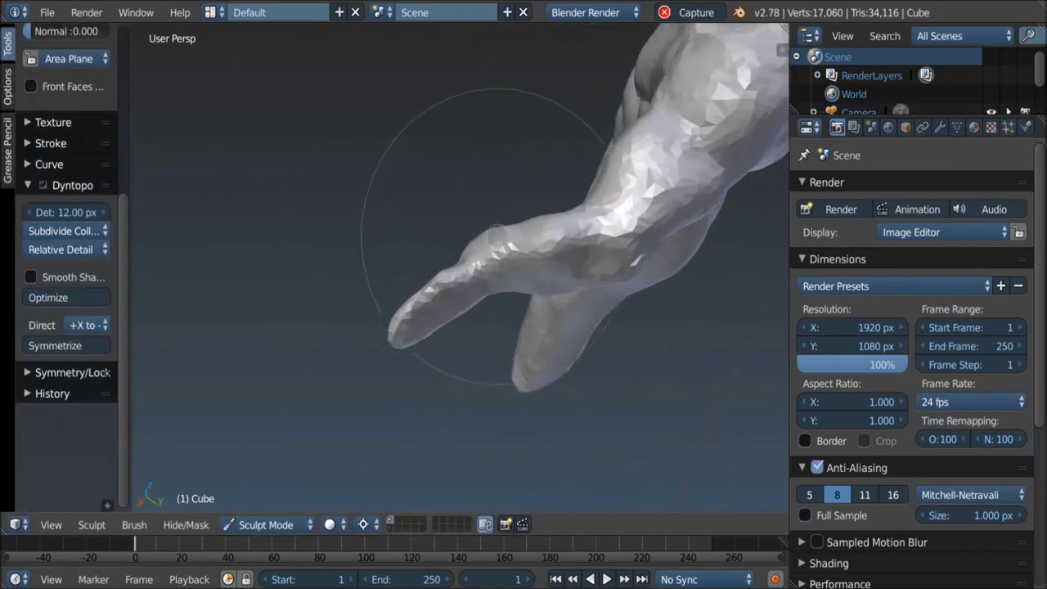
middle_drag(445, 316, 378, 290)
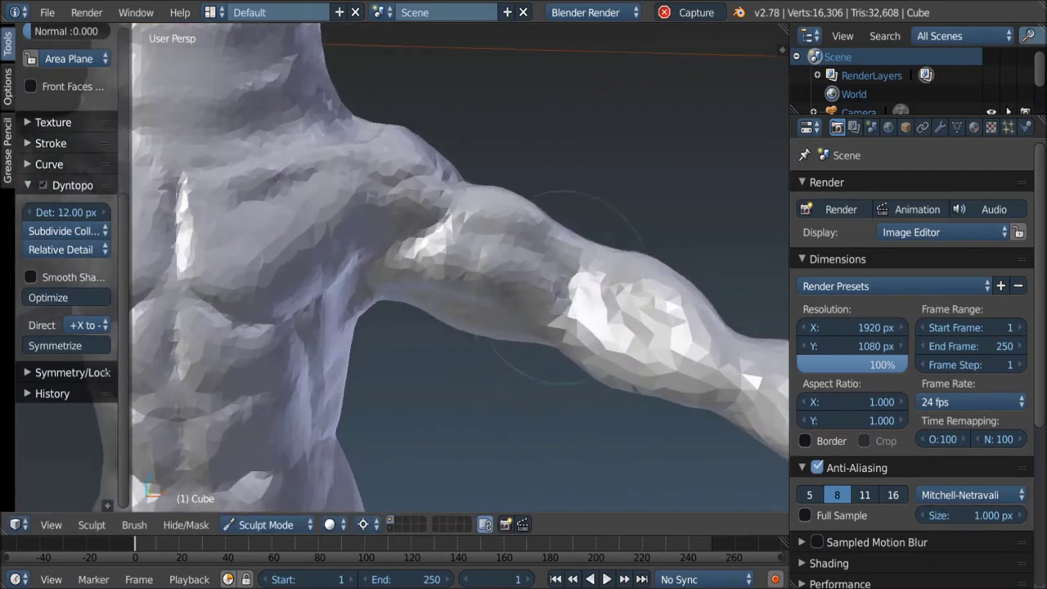
middle_drag(515, 276, 618, 295)
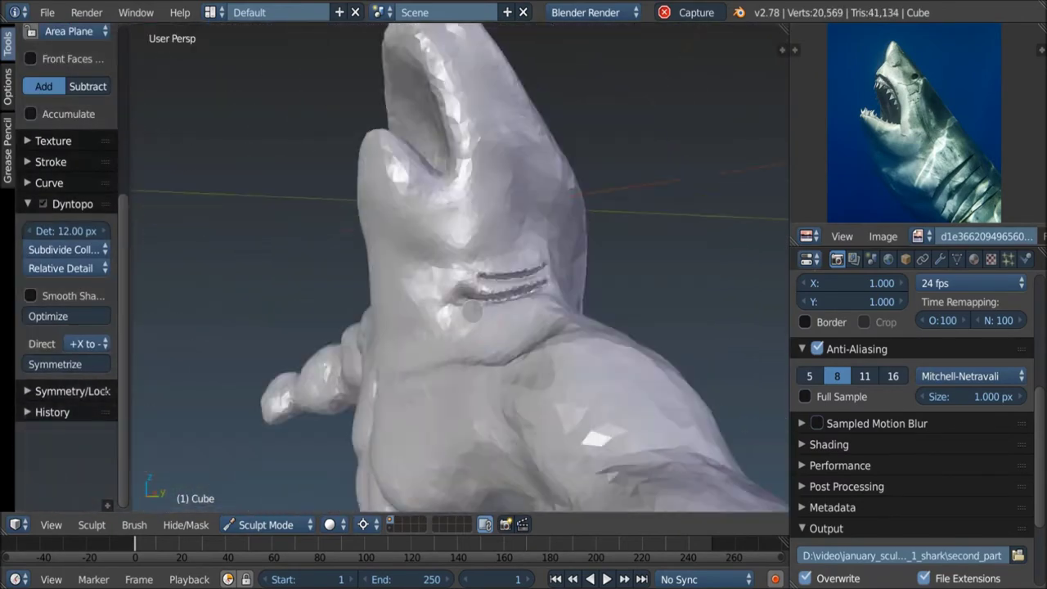
Step: Switch to the Clay brush, resize its radius and face the shark head toward the camera
middle_drag(473, 312, 480, 263)
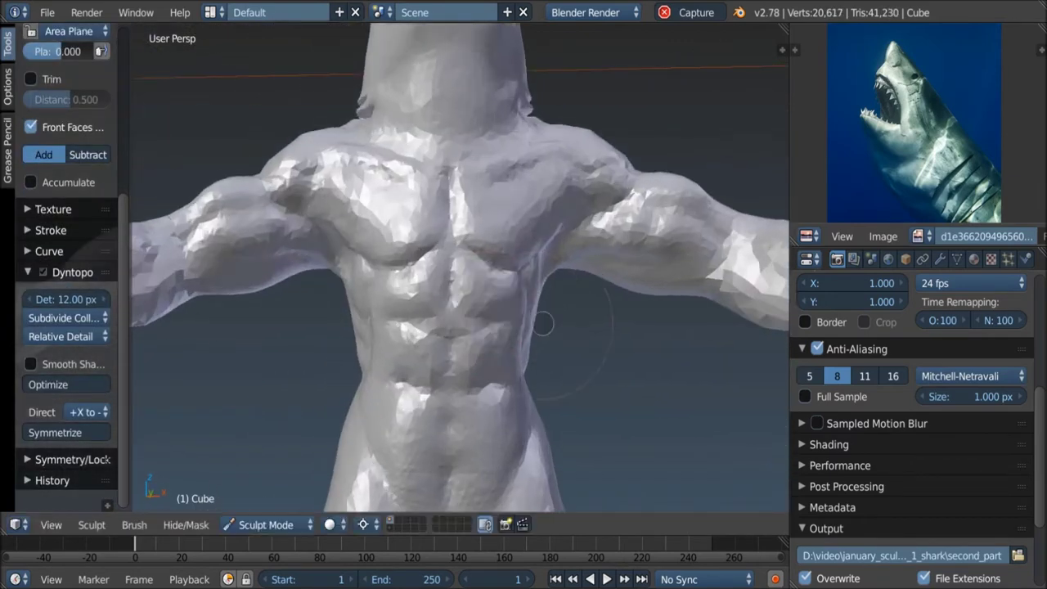
key(s)
mouse_move(493, 237)
middle_down()
mouse_move(594, 314)
mouse_move(499, 215)
middle_up()
key(c)
key(f)
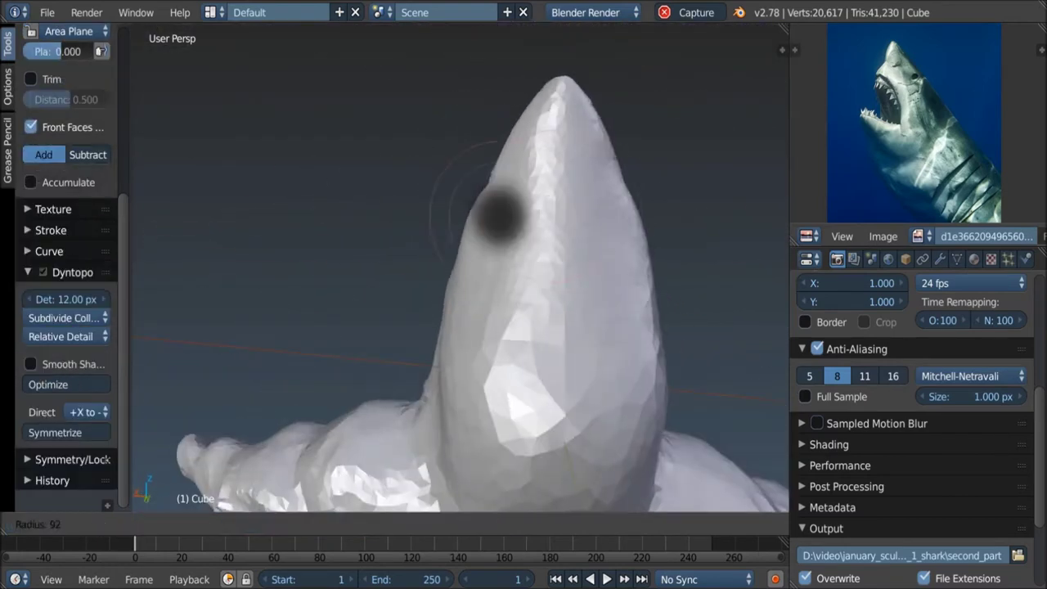
scroll(672, 252, down, 5)
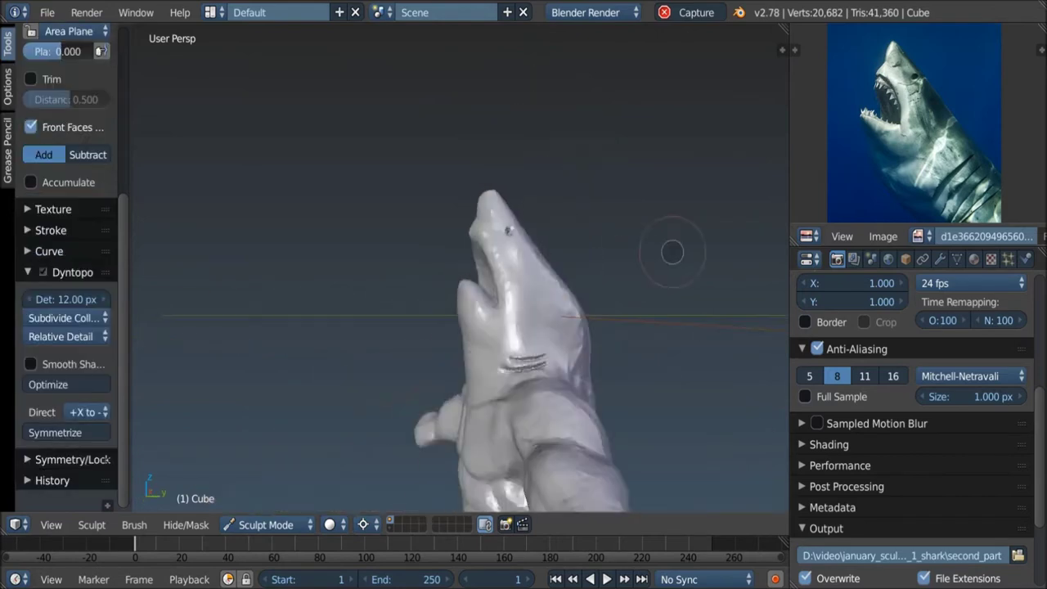
middle_drag(570, 286, 502, 346)
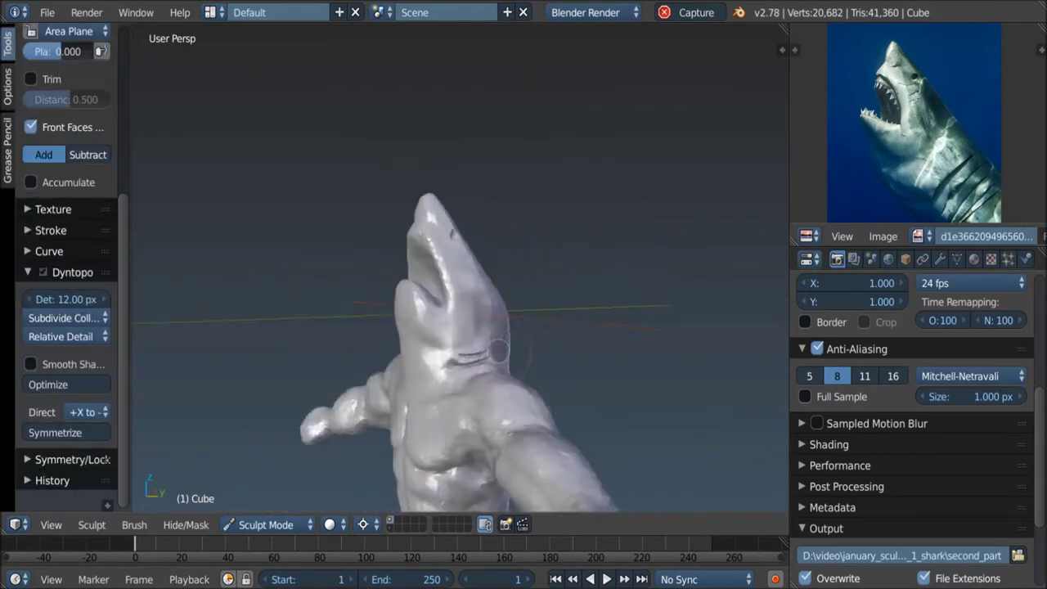
Step: Build up the inside of the shark mouth with three clay strokes and maximize the 3D view
middle_drag(474, 230, 429, 196)
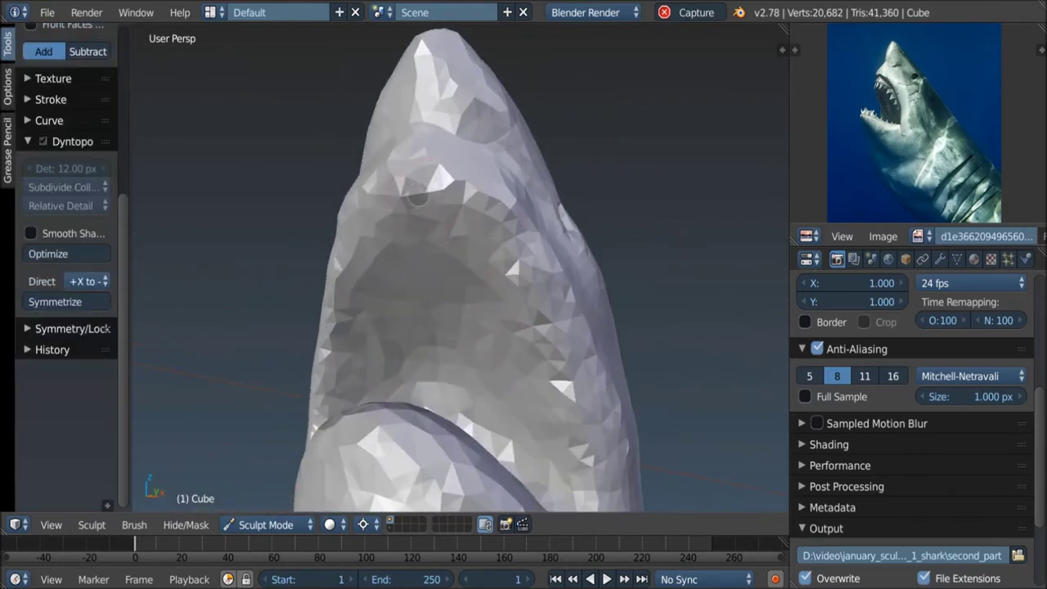
mouse_move(367, 204)
middle_down()
mouse_move(467, 253)
mouse_move(555, 318)
middle_up()
mouse_move(434, 124)
middle_down()
mouse_move(458, 205)
mouse_move(491, 229)
mouse_move(524, 180)
middle_up()
drag(539, 122, 562, 168)
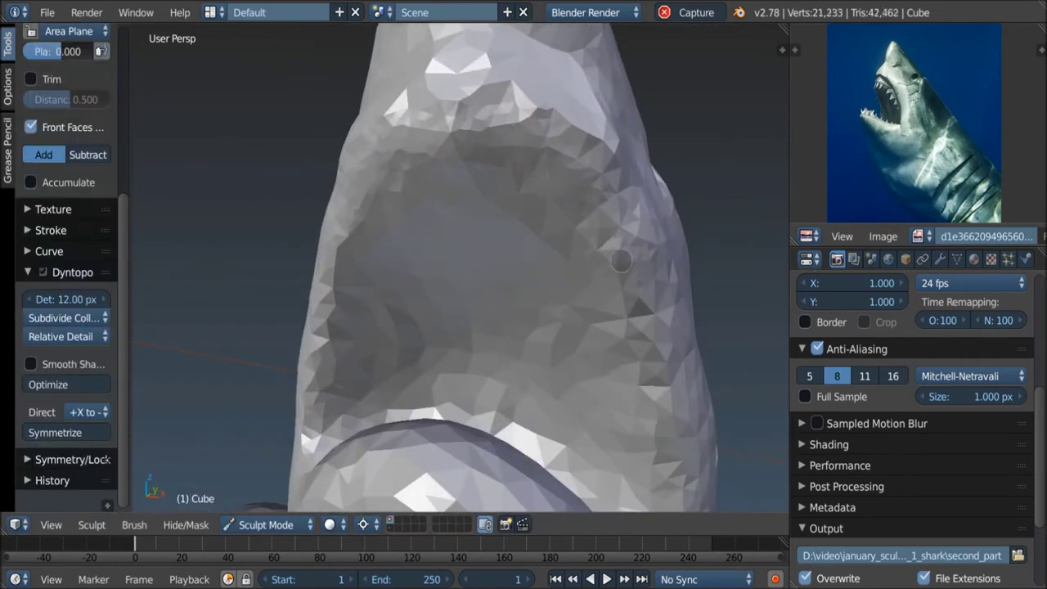
mouse_move(468, 149)
middle_down()
mouse_move(385, 213)
mouse_move(490, 188)
middle_up()
key(ctrl+Up)
Step: Sculpt a ridge of teeth along the mouth edge and add bulk to the lower jaw
drag(491, 229, 500, 177)
middle_drag(499, 177, 491, 204)
drag(490, 205, 494, 217)
shift+drag(442, 163, 495, 246)
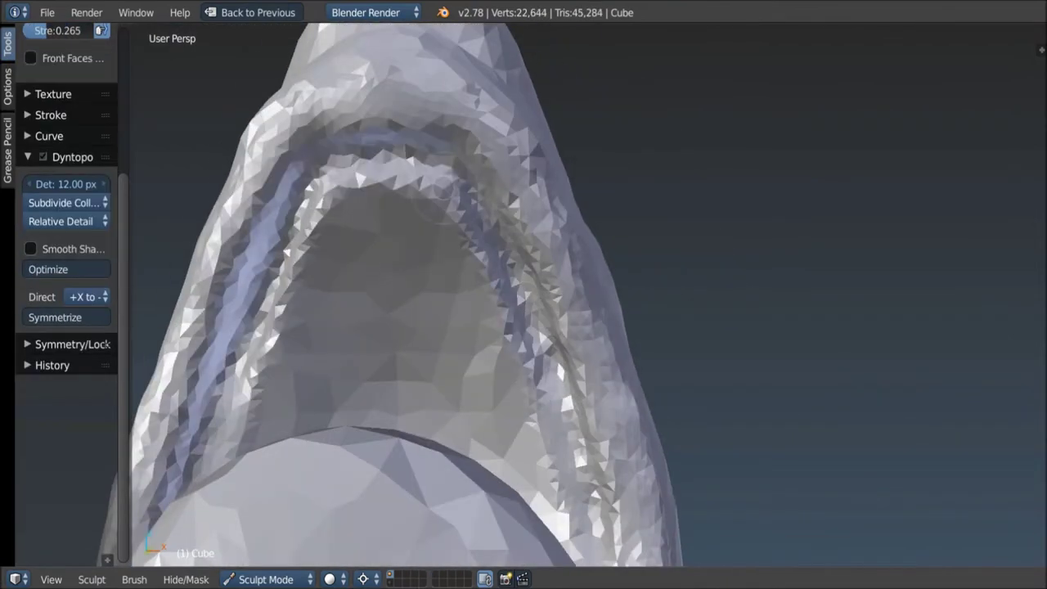
middle_drag(583, 425, 555, 353)
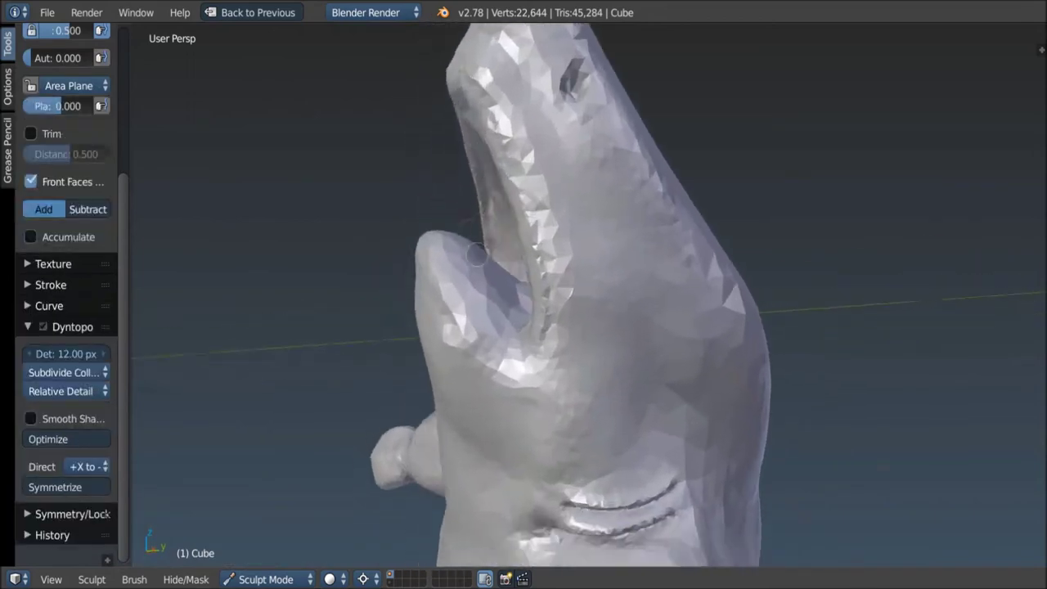
drag(556, 353, 524, 327)
middle_drag(523, 327, 438, 255)
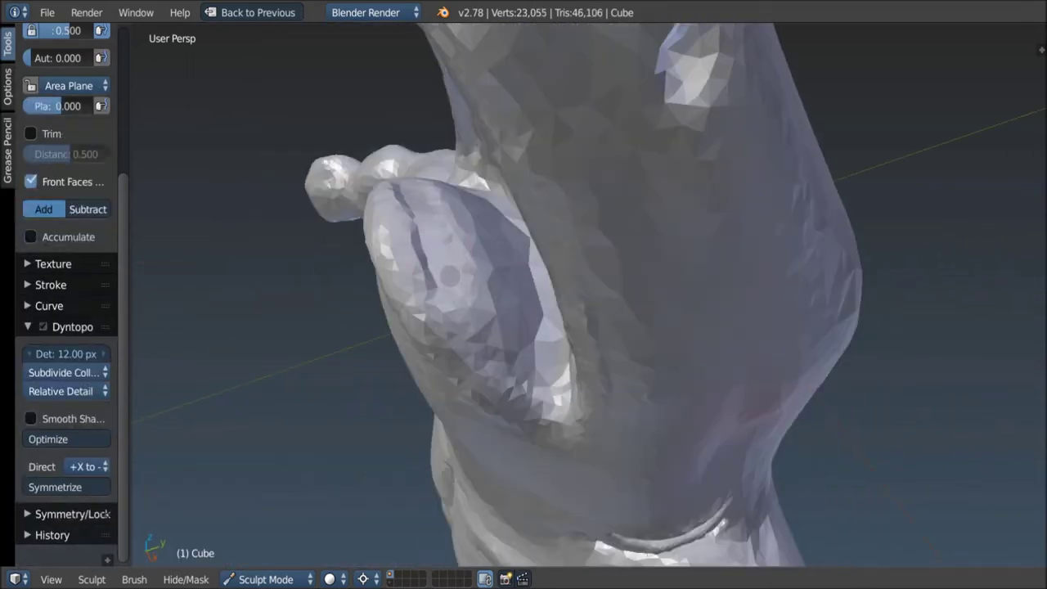
drag(425, 242, 448, 232)
mouse_move(448, 232)
middle_down()
mouse_move(466, 299)
mouse_move(472, 291)
middle_up()
Step: Restore the multi-panel layout and carve a crease line beside the mouth
key(ctrl+Up)
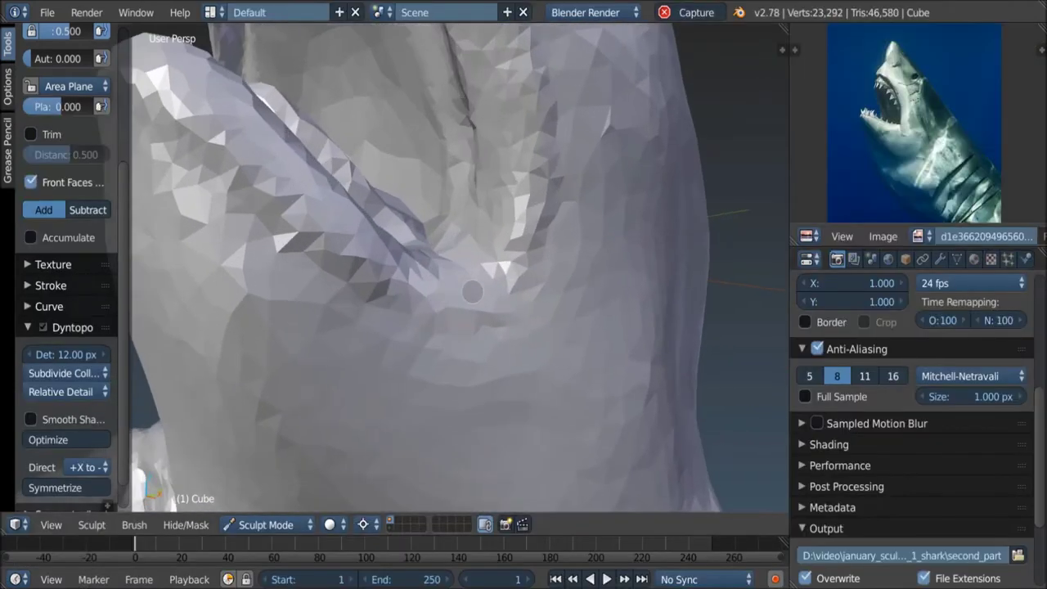
key(shift+c)
drag(494, 268, 505, 334)
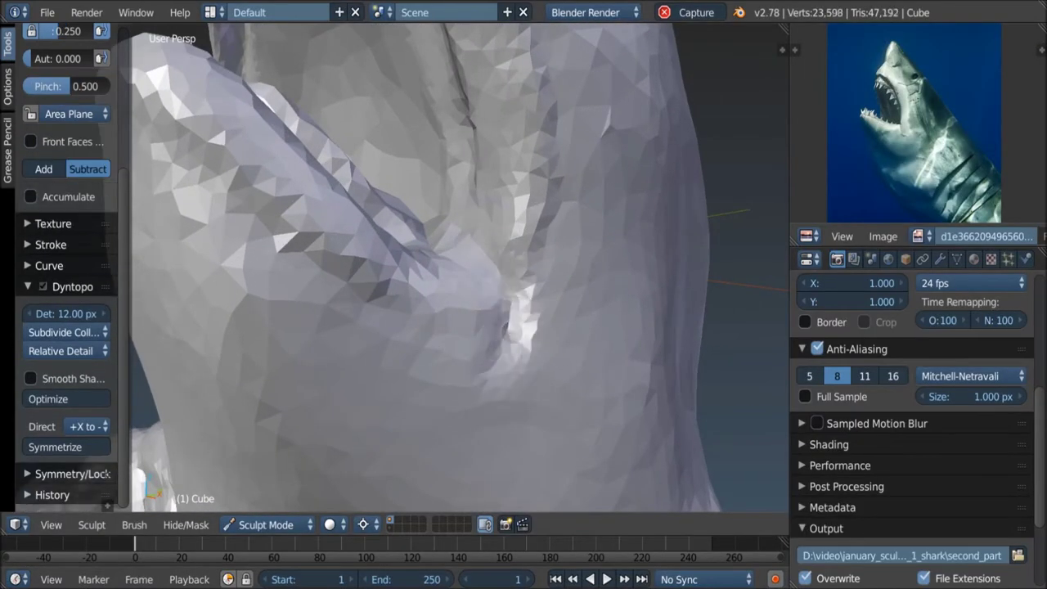
scroll(501, 327, down, 5)
key(c)
mouse_move(500, 327)
middle_down()
mouse_move(520, 284)
mouse_move(433, 359)
middle_up()
scroll(458, 311, up, 3)
key(shift+c)
scroll(393, 213, up, 2)
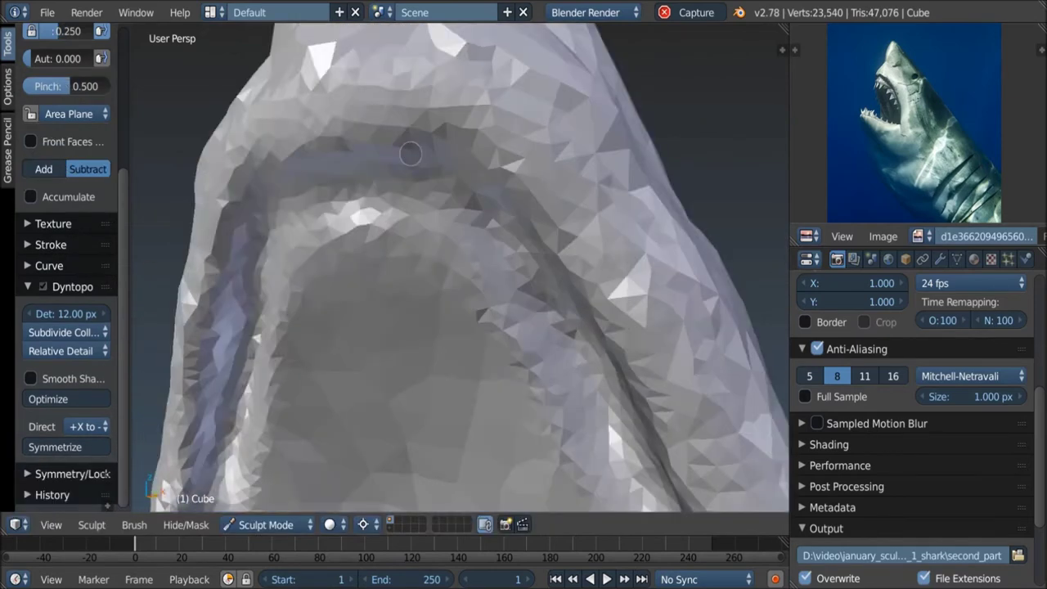
middle_drag(410, 153, 463, 140)
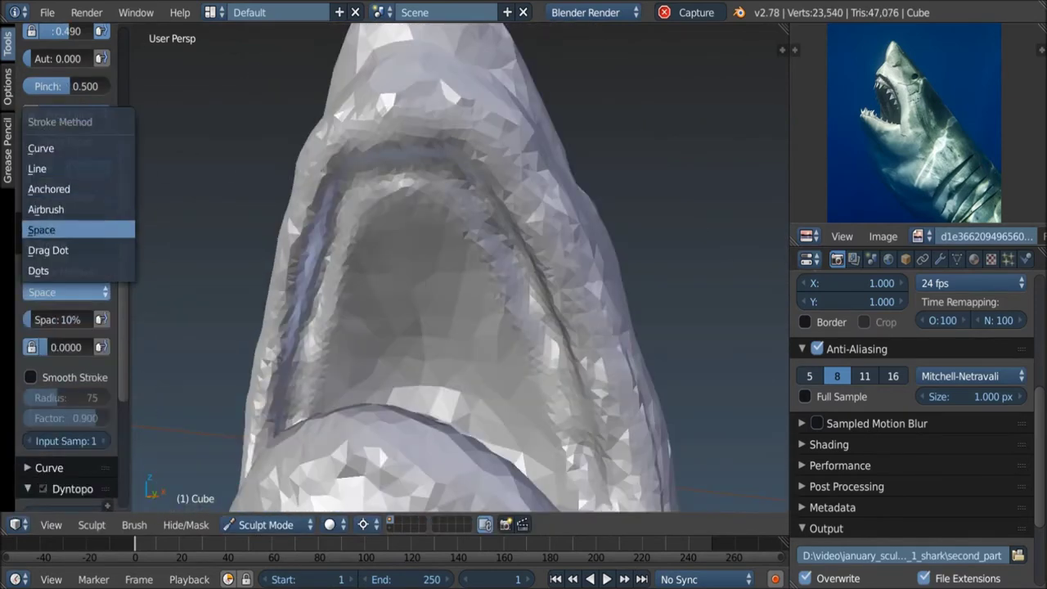
Step: Set the stroke method to Space and make Dyntopo detail follow brush size
click(41, 148)
middle_drag(393, 114, 415, 88)
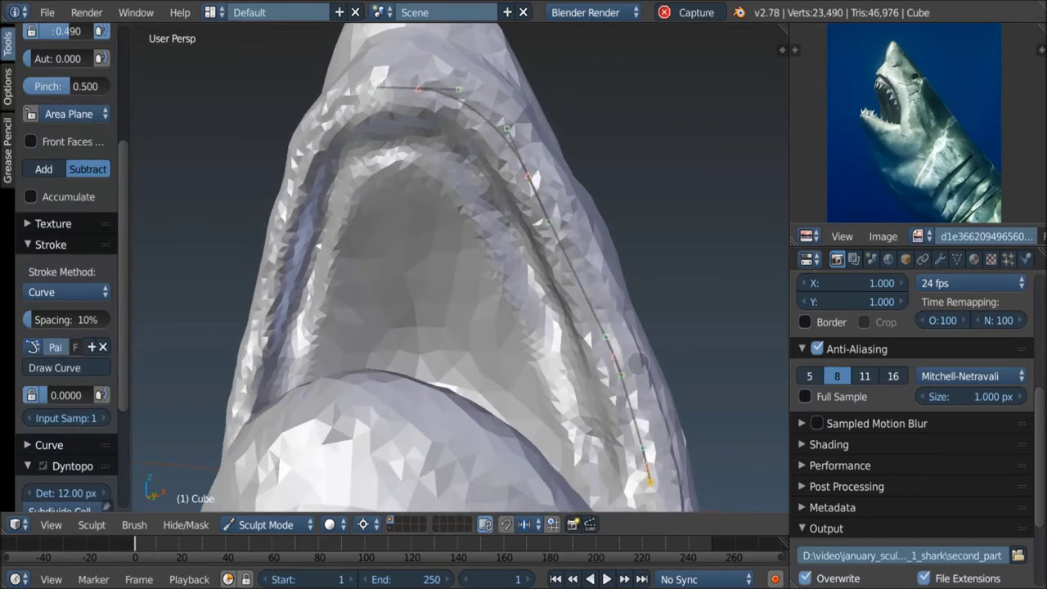
scroll(65, 286, down, 4)
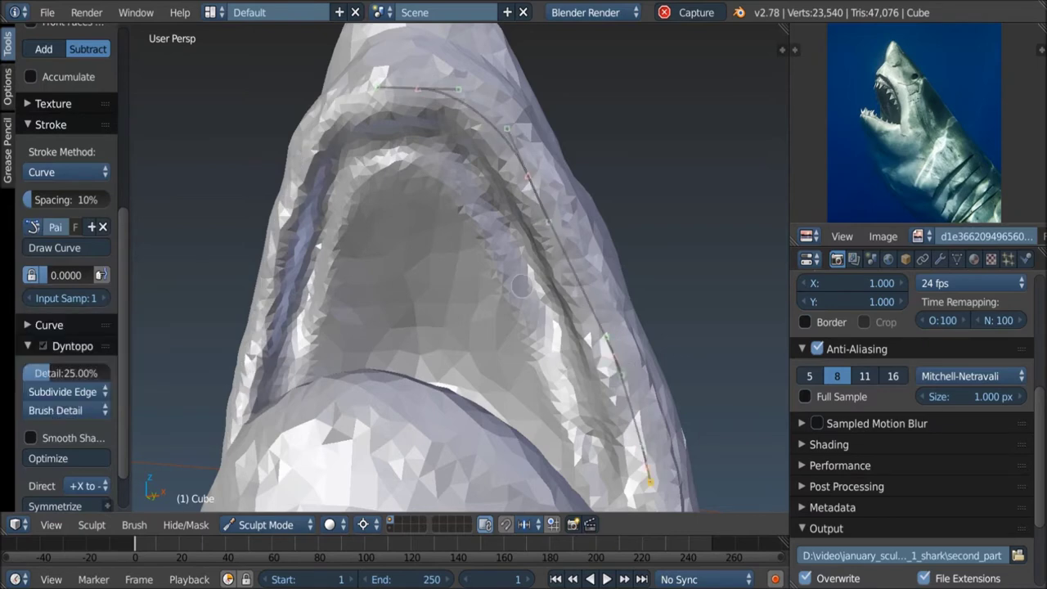
click(67, 172)
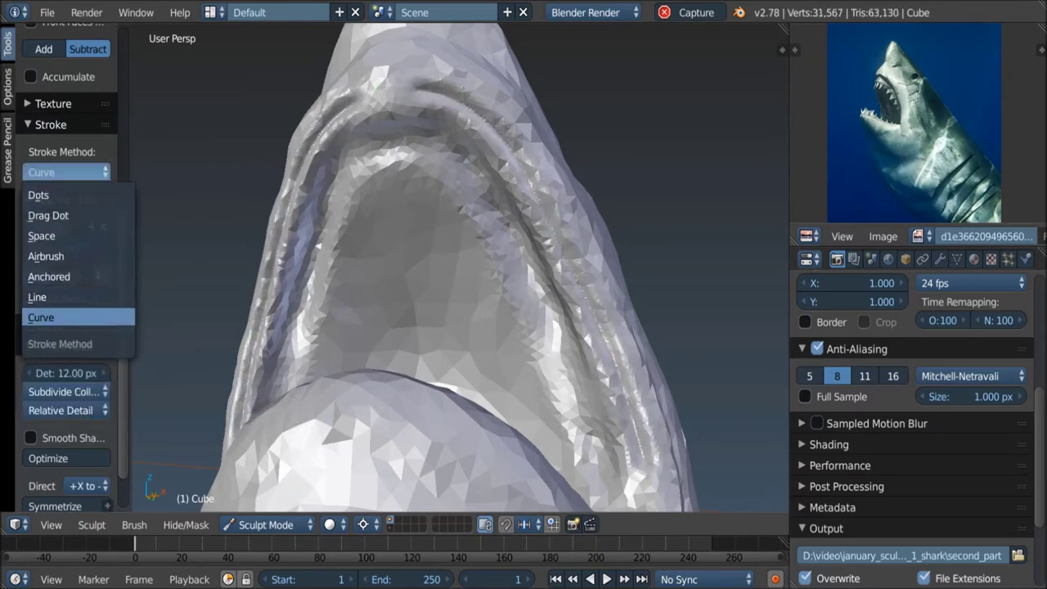
click(41, 236)
middle_drag(327, 245, 368, 125)
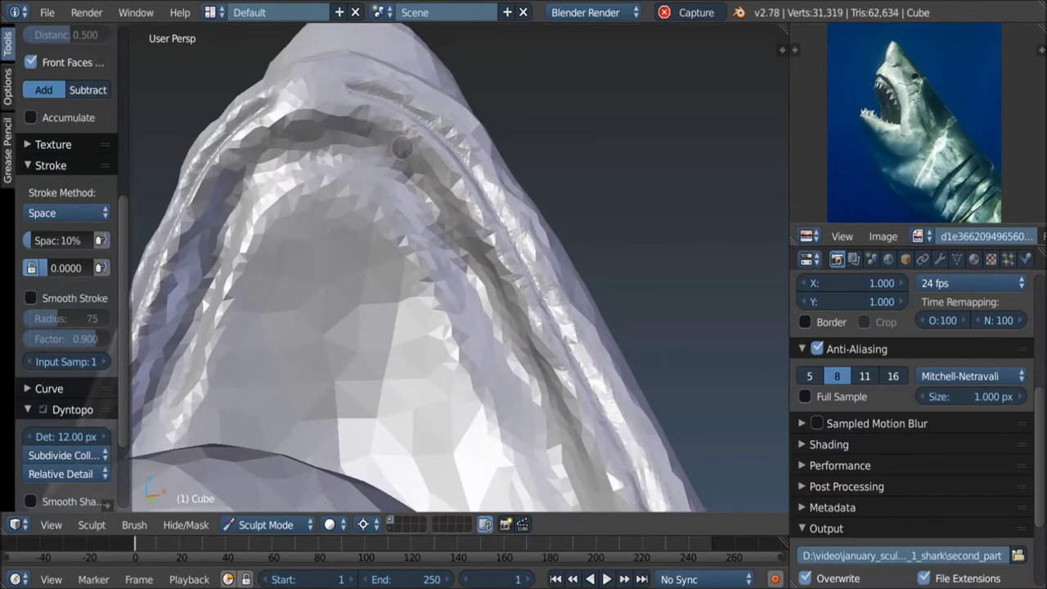
click(65, 474)
middle_drag(327, 245, 372, 172)
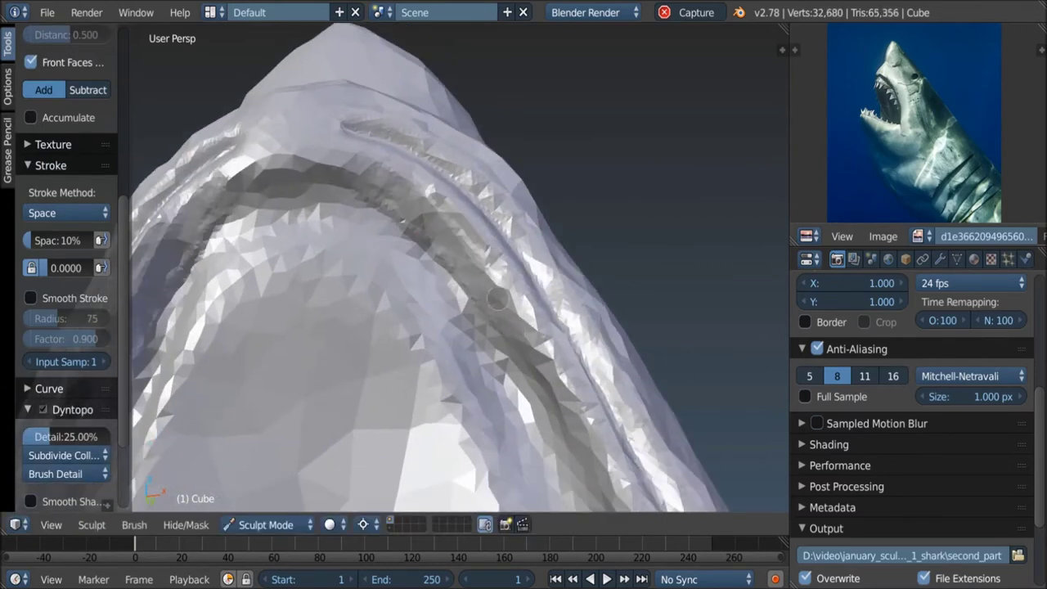
Step: Deepen the groove along the jaw ridge with several strokes, then flatten the brush falloff curve
middle_drag(500, 302, 556, 270)
mouse_move(556, 270)
mouse_down()
mouse_move(567, 285)
mouse_move(556, 306)
mouse_up()
middle_drag(556, 306, 534, 305)
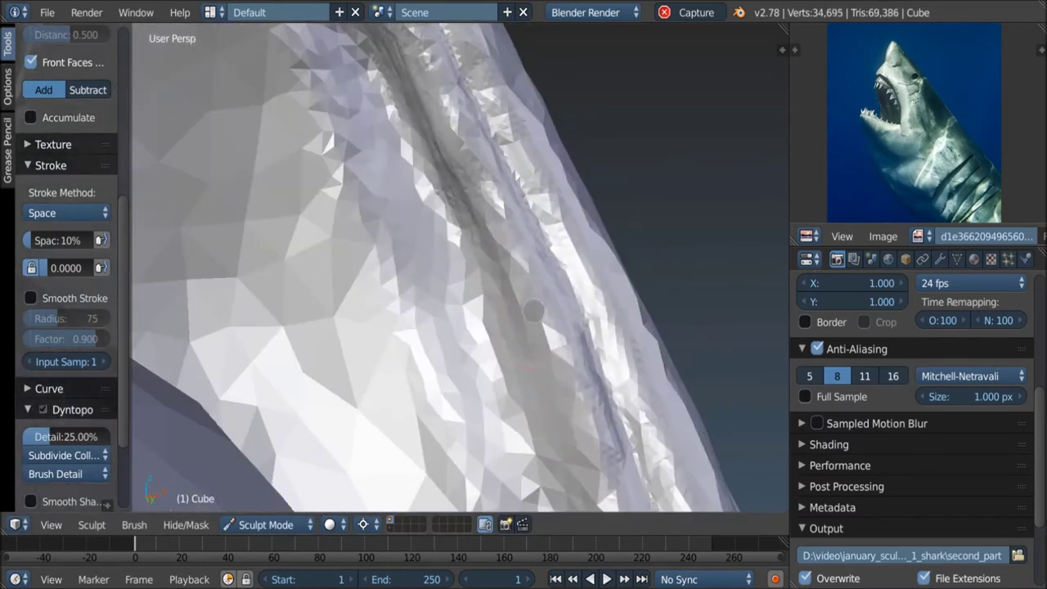
mouse_move(468, 196)
middle_down()
mouse_move(491, 229)
mouse_move(458, 270)
middle_up()
scroll(491, 229, down, 3)
scroll(500, 243, up, 3)
key(shift+t)
scroll(65, 327, up, 5)
scroll(66, 327, down, 8)
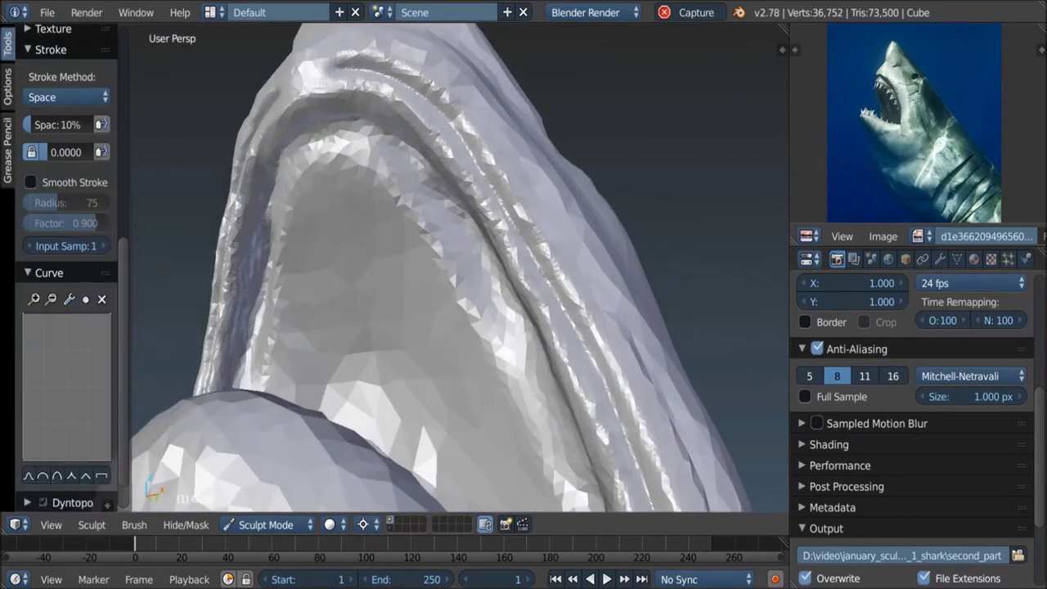
drag(44, 321, 90, 319)
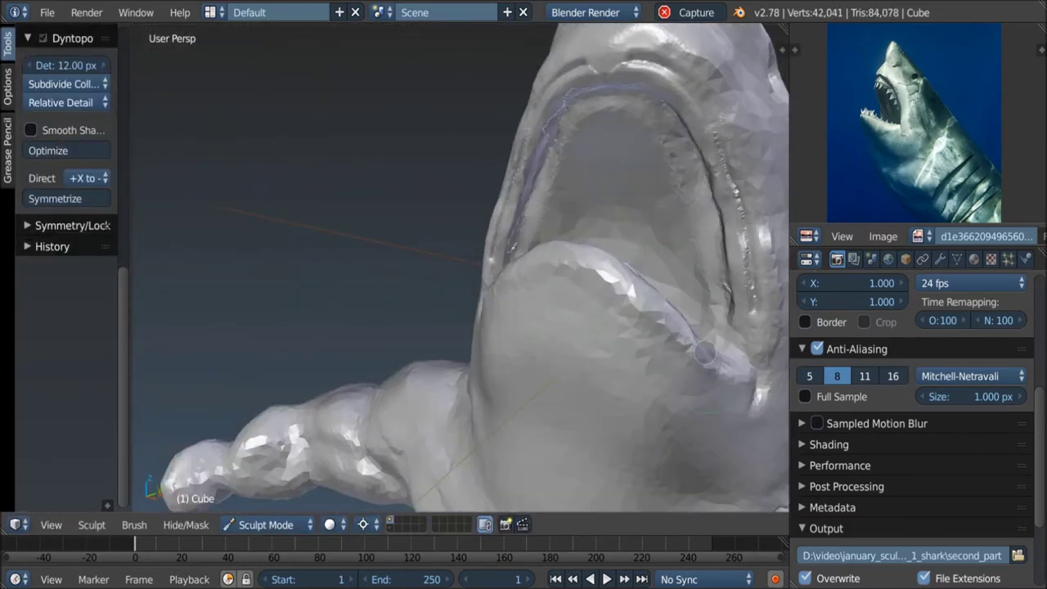
Step: Orbit and zoom out to review the whole shark-man, then return to a front torso view
mouse_move(705, 351)
middle_down()
mouse_move(572, 316)
mouse_move(524, 380)
mouse_move(561, 367)
mouse_move(542, 373)
mouse_move(538, 365)
mouse_move(524, 378)
middle_up()
scroll(573, 315, down, 3)
scroll(561, 296, up, 3)
scroll(543, 373, up, 3)
mouse_move(620, 390)
middle_down()
mouse_move(529, 363)
mouse_move(597, 351)
mouse_move(587, 267)
middle_up()
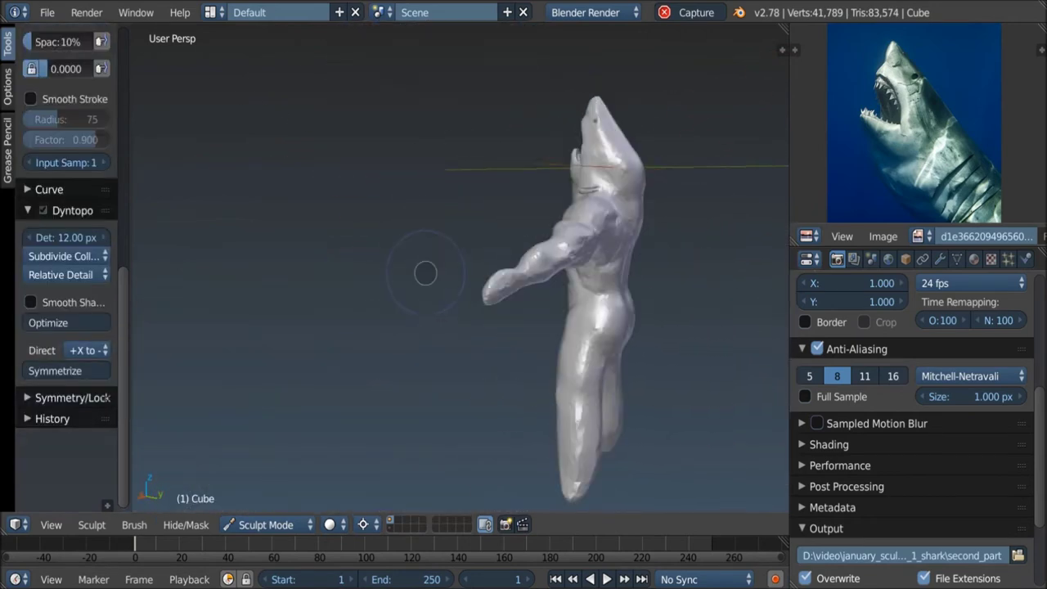
Step: Confirm the dyntopo detail choice and carve a groove across the upper arm
scroll(425, 273, up, 3)
scroll(425, 274, up, 3)
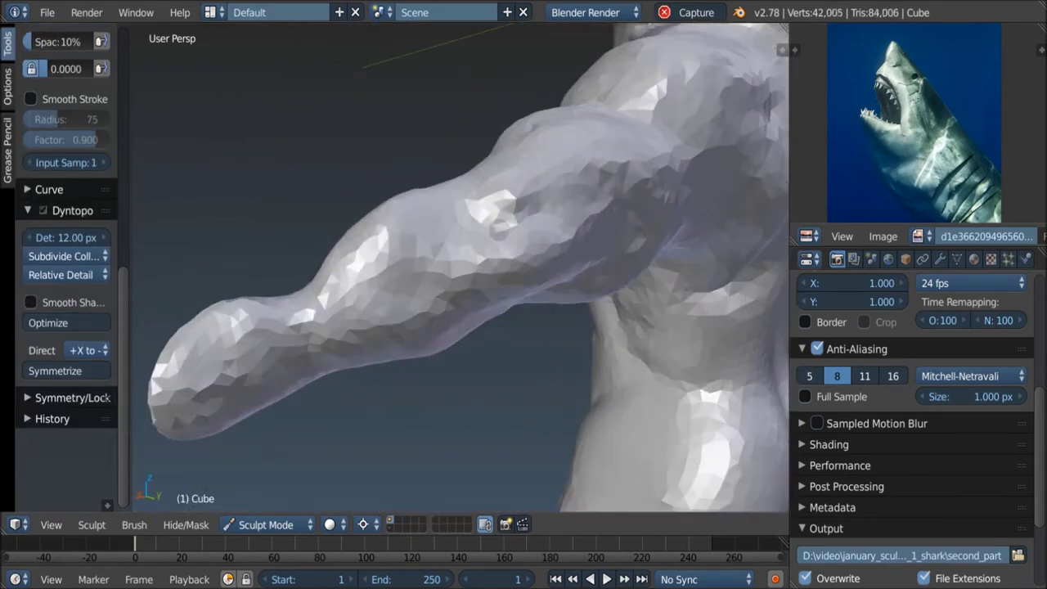
click(59, 252)
scroll(458, 269, up, 2)
drag(605, 254, 466, 277)
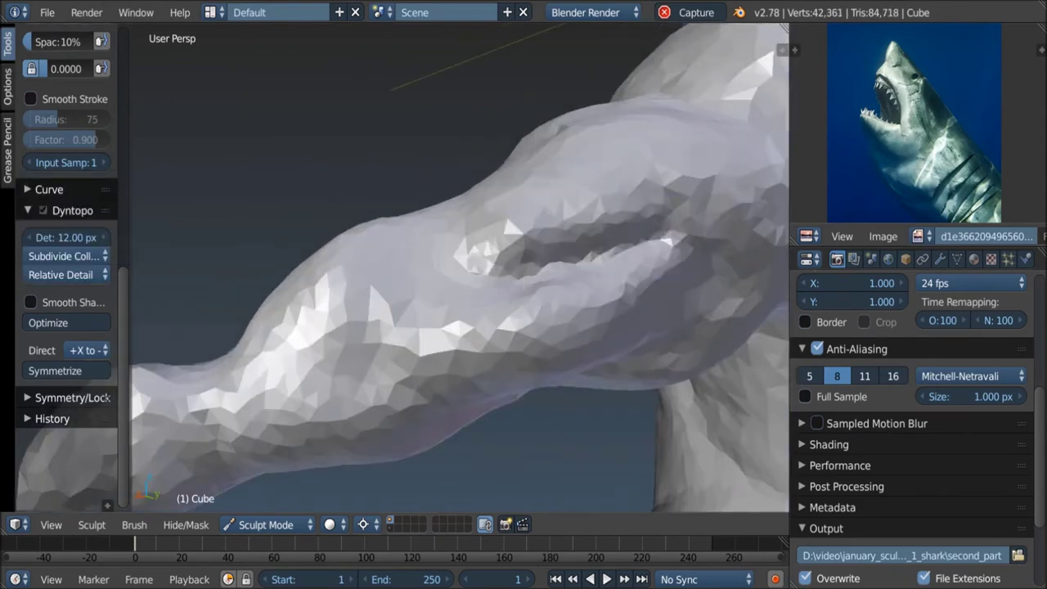
mouse_move(466, 277)
middle_down()
mouse_move(408, 245)
mouse_move(330, 249)
mouse_move(323, 222)
middle_up()
Step: Refine the arm's muscle surface with more strokes, zooming in and out to check
scroll(66, 245, down, 3)
scroll(458, 268, down, 3)
scroll(376, 225, up, 4)
scroll(408, 228, down, 3)
scroll(66, 163, up, 3)
scroll(368, 229, up, 3)
drag(323, 222, 320, 220)
mouse_move(319, 220)
middle_down()
mouse_move(343, 246)
mouse_move(311, 268)
mouse_move(553, 311)
mouse_move(444, 283)
mouse_move(458, 270)
mouse_move(434, 238)
middle_up()
scroll(66, 164, up, 2)
scroll(368, 245, down, 3)
scroll(65, 164, down, 2)
scroll(65, 163, up, 2)
scroll(435, 238, up, 5)
drag(434, 238, 441, 217)
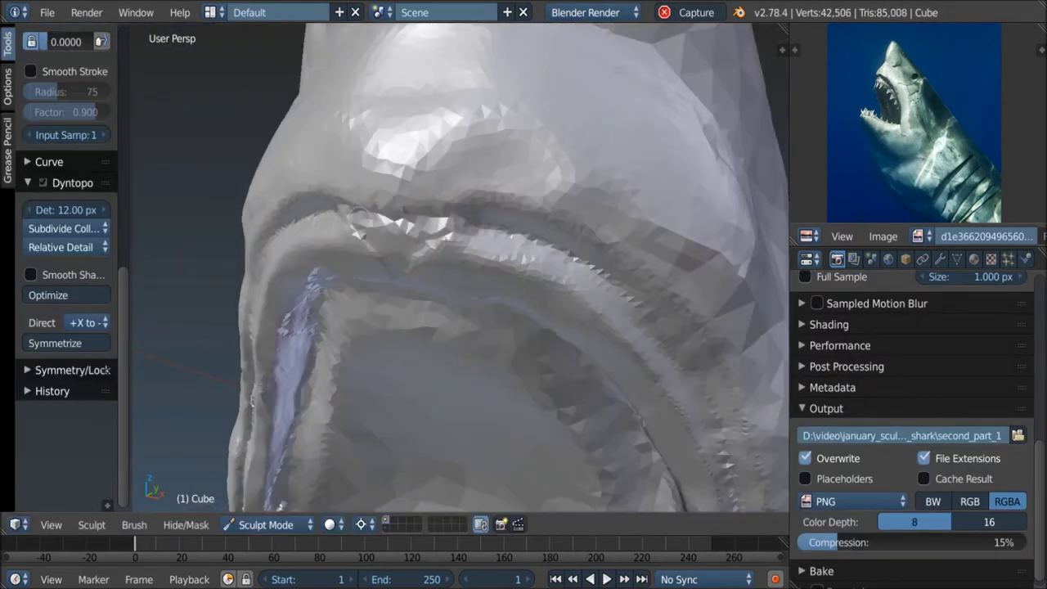
Step: Stroke clay over the roof of the open mouth, then orbit beneath the jaw to inspect
drag(326, 211, 336, 204)
mouse_move(335, 204)
middle_down()
mouse_move(472, 186)
mouse_move(405, 131)
middle_up()
scroll(471, 187, up, 3)
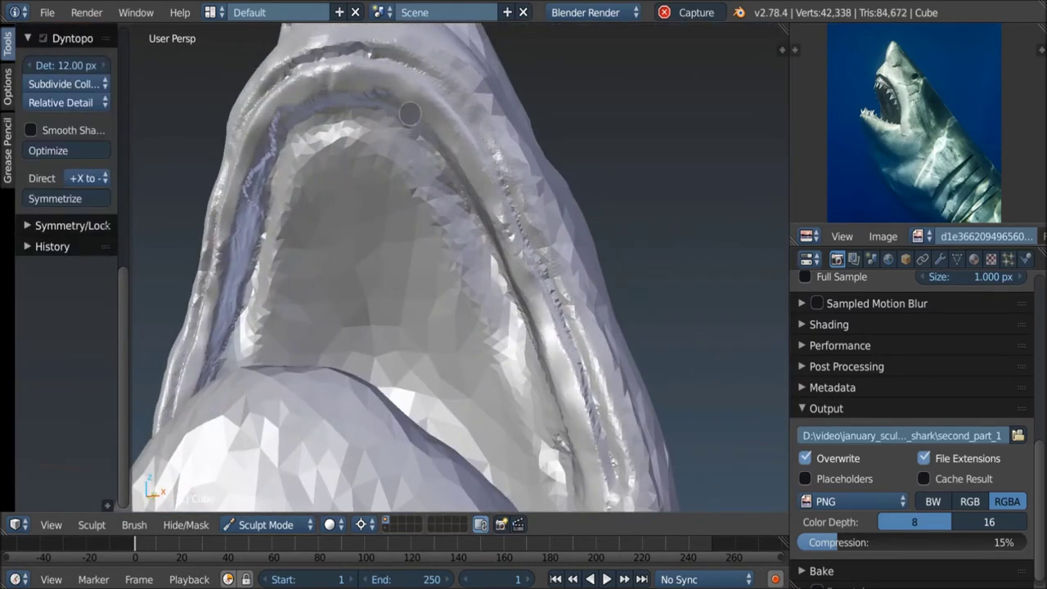
middle_drag(444, 206, 477, 234)
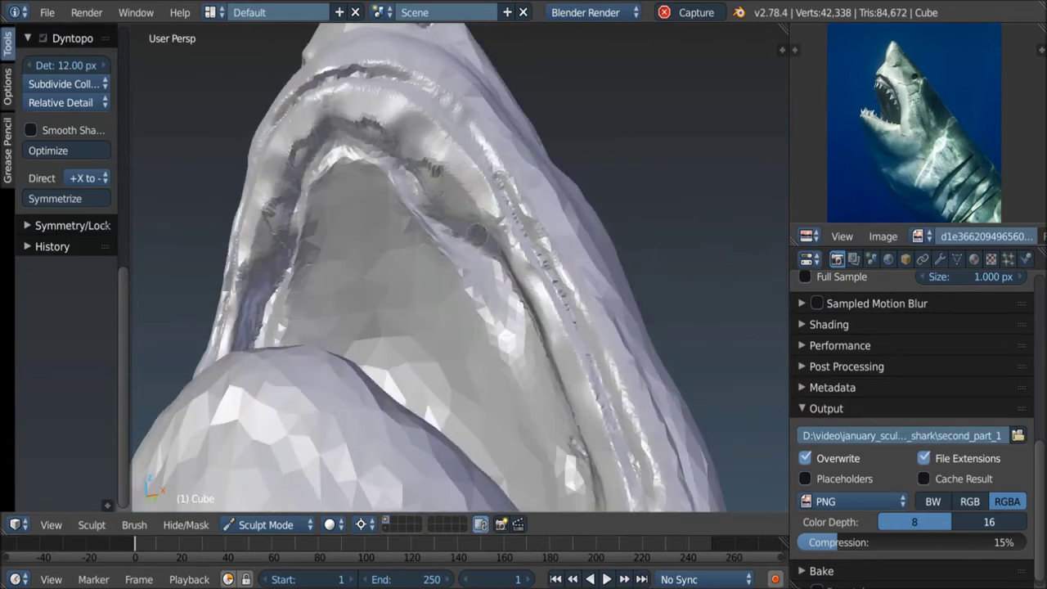
mouse_move(533, 390)
middle_down()
mouse_move(351, 350)
mouse_move(551, 187)
mouse_move(544, 197)
middle_up()
scroll(328, 232, up, 2)
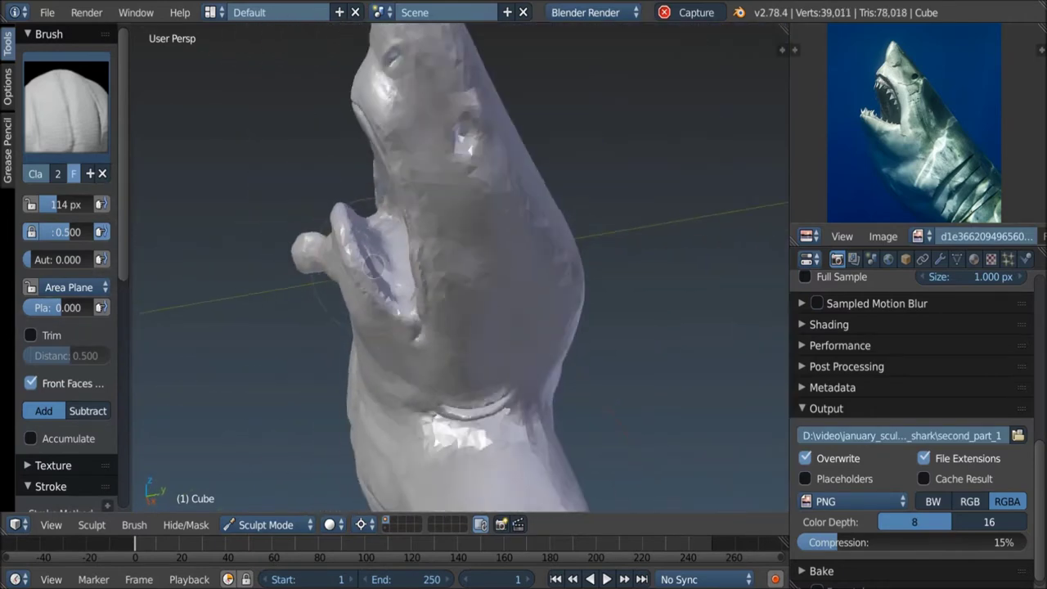
Step: Lasso-mask the shark head and hide geometry to isolate the jaw
ctrl+shift+drag(495, 461, 432, 388)
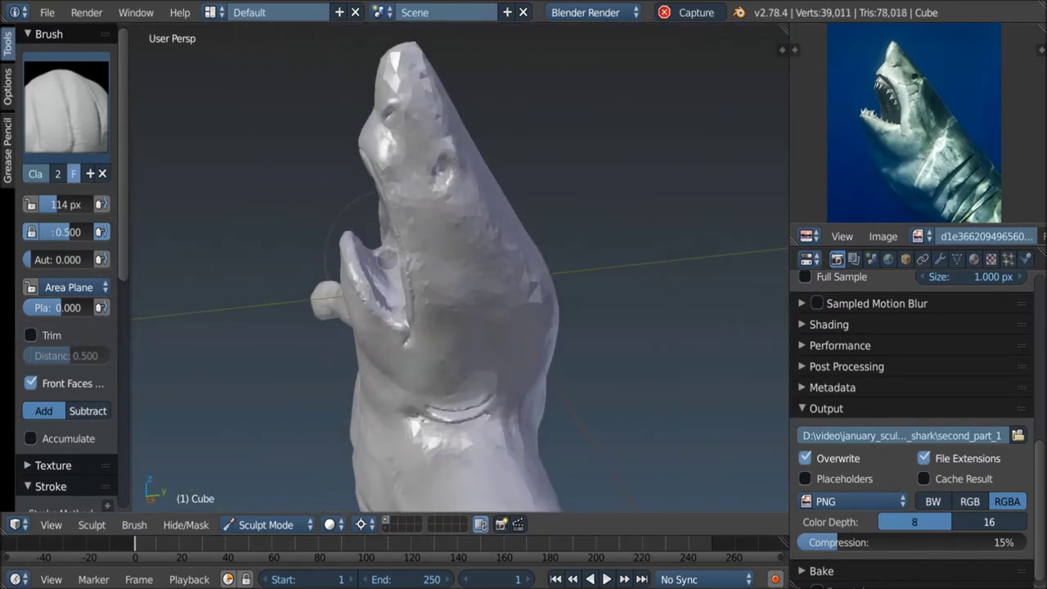
mouse_move(454, 323)
middle_down()
mouse_move(490, 311)
mouse_move(458, 327)
middle_up()
click(186, 524)
key(Escape)
scroll(420, 231, up, 5)
Step: Shrink the brush radius to 82 px and switch between the Grab and Clay brushes
middle_drag(419, 231, 375, 306)
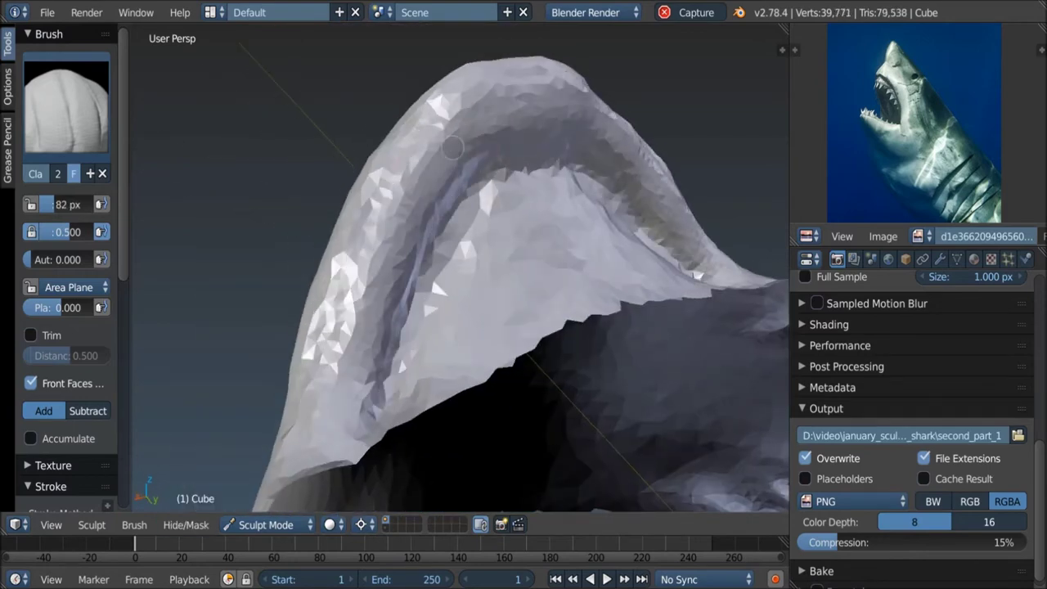
key(g)
mouse_move(414, 209)
middle_down()
mouse_move(389, 239)
mouse_move(442, 246)
mouse_move(409, 270)
middle_up()
key(c)
scroll(65, 327, down, 5)
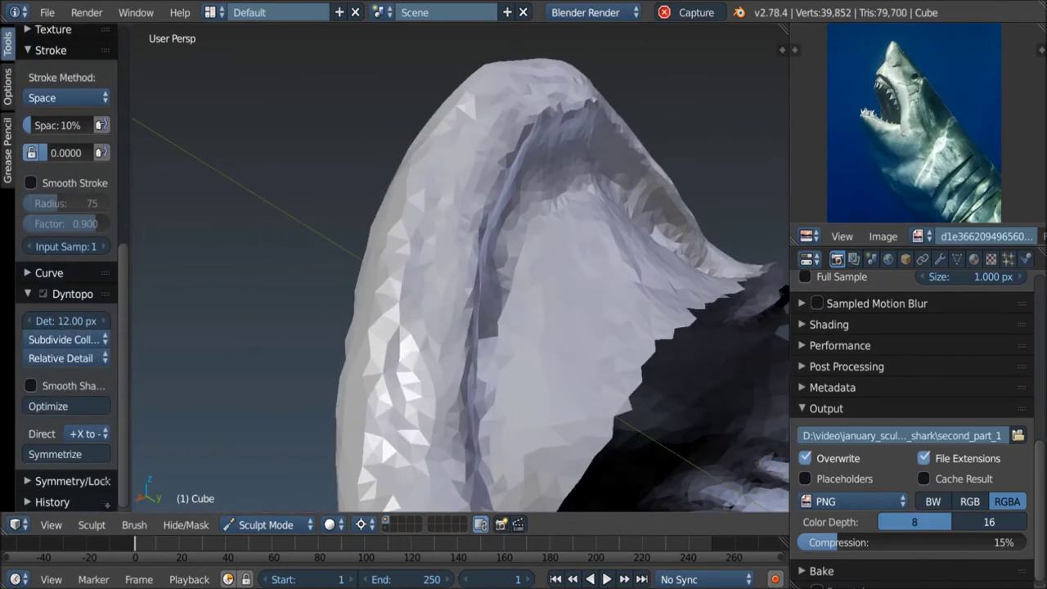
scroll(65, 270, up, 5)
Step: Switch to the Crease brush, resize it, and widen the tool settings panel
key(shift+c)
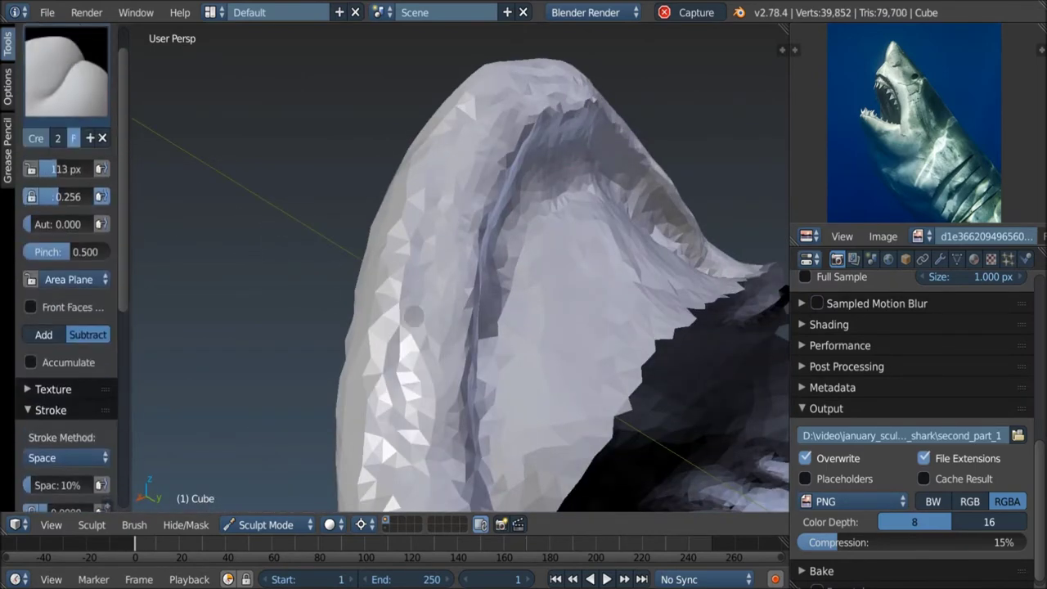
middle_drag(491, 270, 507, 245)
click(315, 315)
click(7, 86)
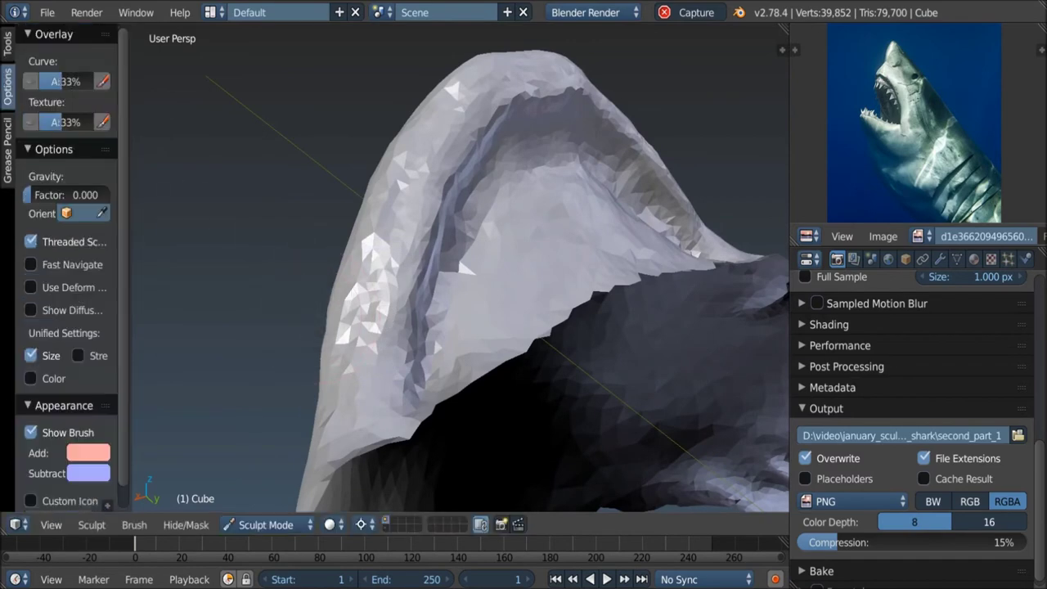
drag(121, 261, 155, 262)
mouse_move(491, 269)
middle_down()
mouse_move(270, 300)
mouse_move(345, 221)
middle_up()
click(7, 45)
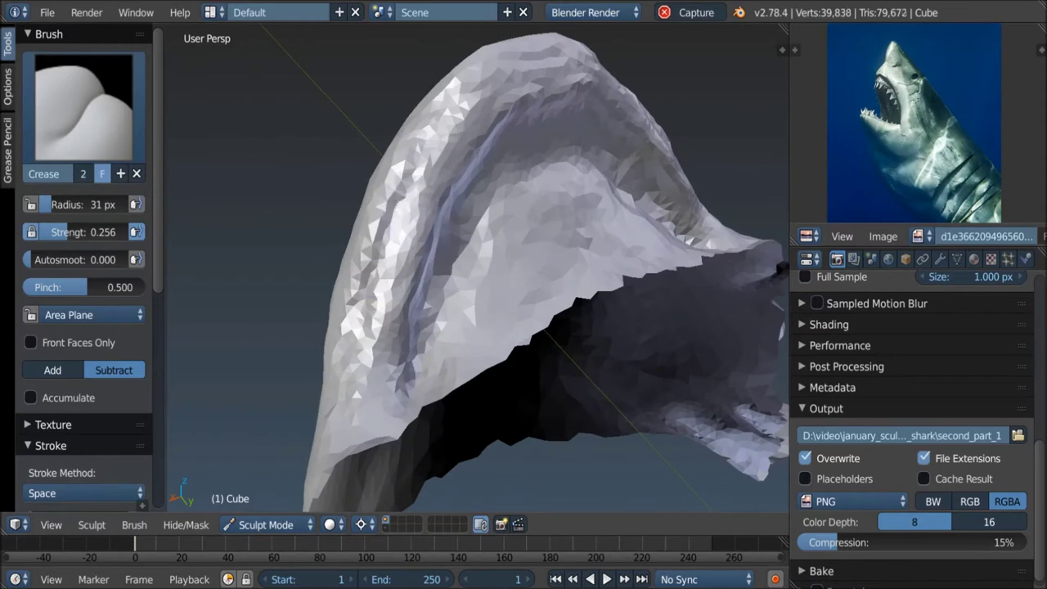
Step: Crease the gum line along the jaw's inner edge and orbit around the head to check it
scroll(81, 270, down, 10)
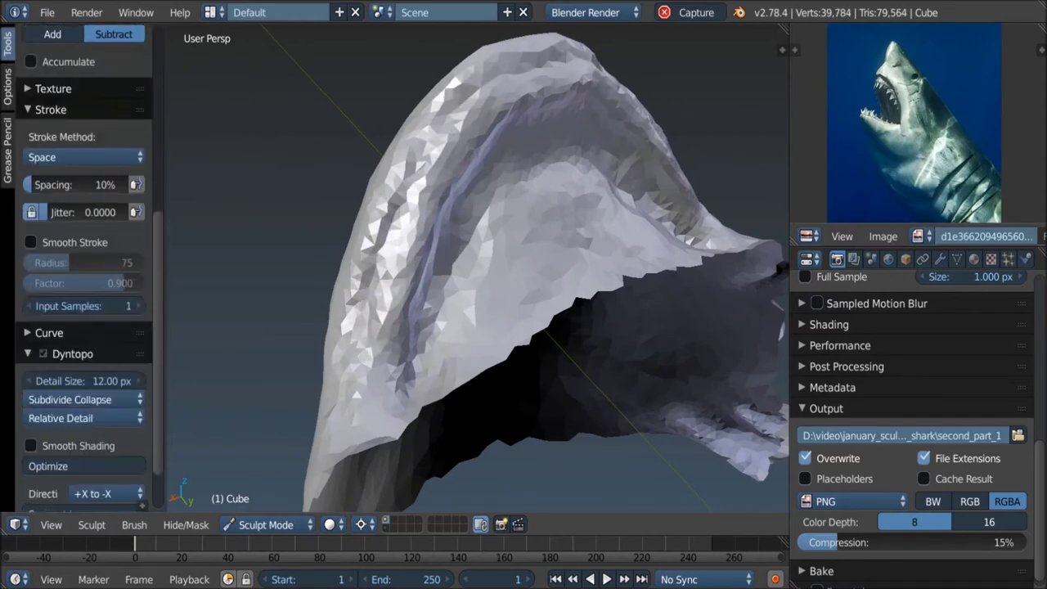
scroll(82, 270, down, 1)
mouse_move(439, 129)
middle_down()
mouse_move(407, 217)
mouse_move(354, 251)
middle_up()
mouse_move(422, 169)
middle_down()
mouse_move(351, 205)
mouse_move(303, 213)
middle_up()
mouse_move(566, 239)
middle_down()
mouse_move(409, 172)
mouse_move(302, 351)
middle_up()
key(c)
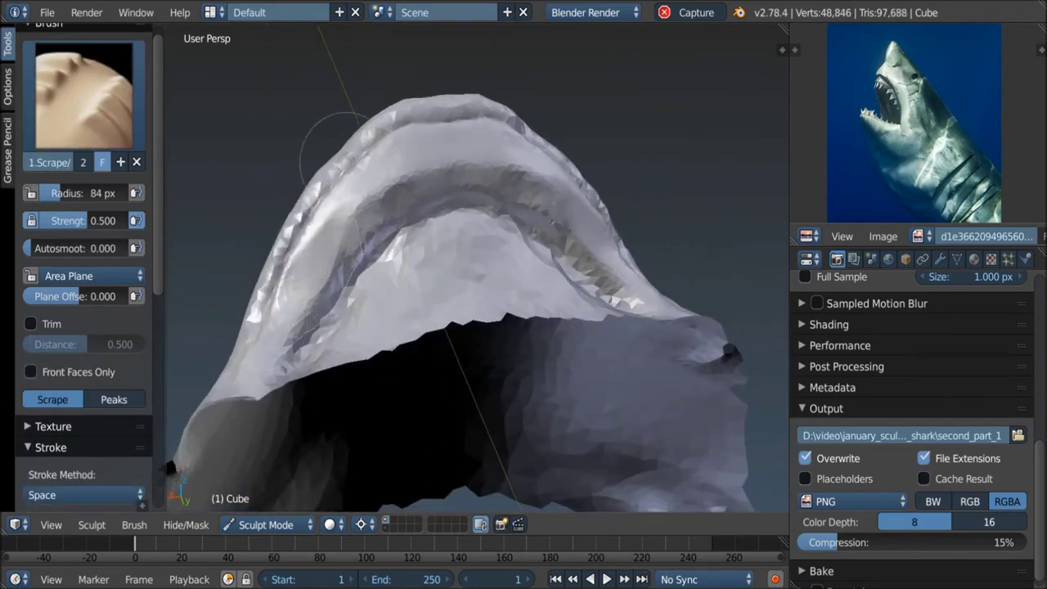
Step: Invert the mask over the jaw interior and switch to the Grab brush
key(ctrl+z)
mouse_move(359, 152)
middle_down()
mouse_move(350, 253)
mouse_move(416, 245)
mouse_move(467, 184)
mouse_move(426, 186)
middle_up()
key(m)
mouse_move(587, 257)
middle_down()
mouse_move(444, 210)
mouse_move(552, 233)
middle_up()
key(c)
key(g)
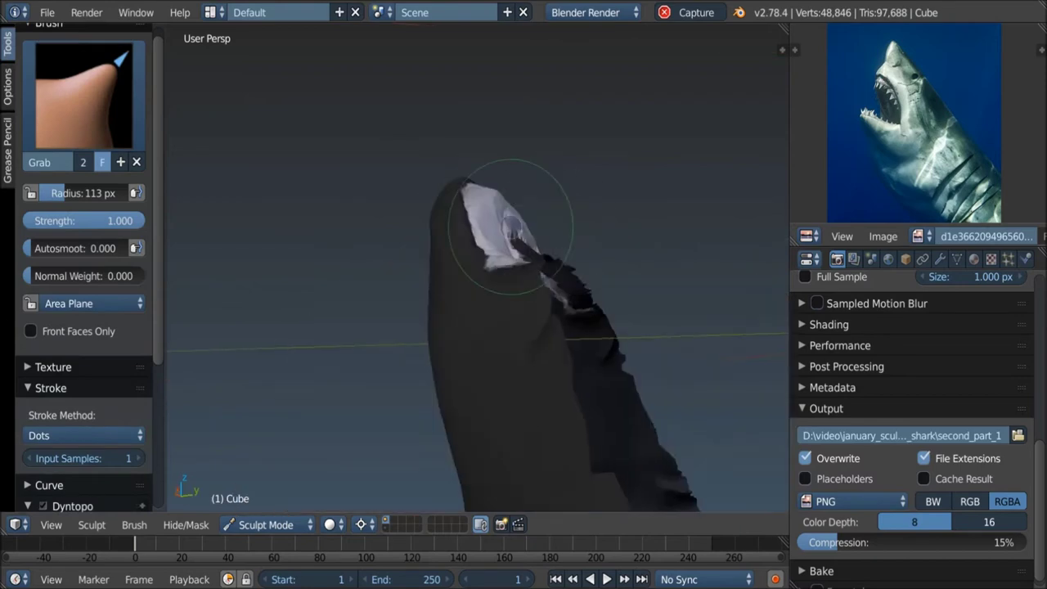
mouse_move(491, 211)
middle_down()
mouse_move(523, 198)
mouse_move(456, 241)
mouse_move(393, 205)
mouse_move(532, 257)
mouse_move(612, 183)
mouse_move(644, 214)
mouse_move(491, 245)
middle_up()
Step: Set the brush radius to about 91
key(c)
scroll(82, 245, down, 5)
key(f)
mouse_move(604, 114)
middle_down()
mouse_move(583, 221)
mouse_move(526, 175)
middle_up()
Step: Set the Dyntopo detail method to Subdivide Collapse and zoom into the shark head
click(82, 357)
click(70, 276)
middle_drag(327, 245, 449, 164)
scroll(449, 123, up, 4)
scroll(82, 245, up, 5)
mouse_move(368, 245)
middle_down()
mouse_move(474, 259)
mouse_move(479, 226)
mouse_move(521, 231)
mouse_move(502, 175)
middle_up()
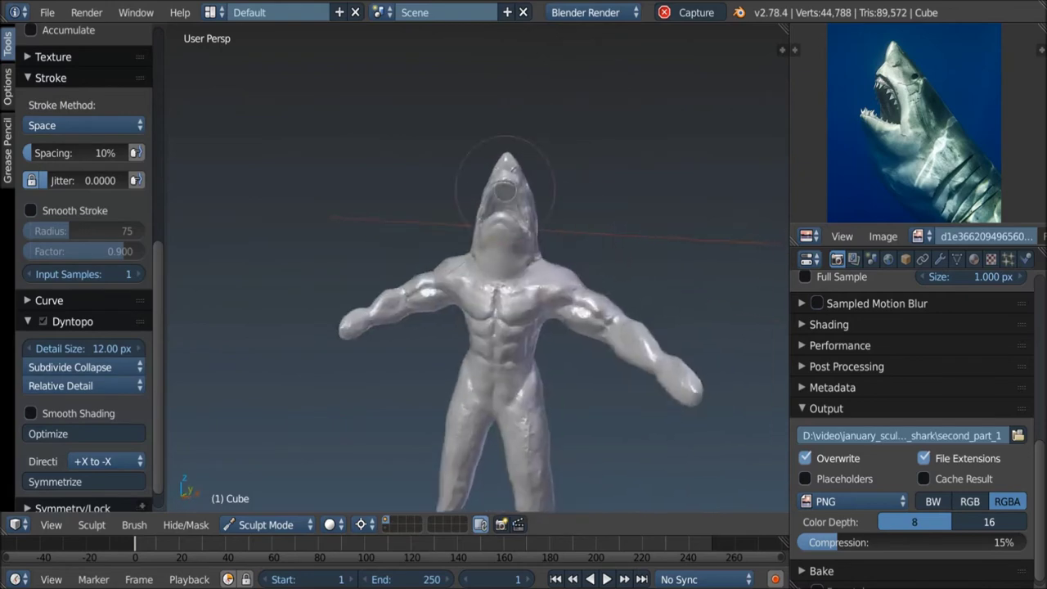
Step: Sculpt the first tooth inside the upper jaw
scroll(502, 175, up, 5)
scroll(496, 159, up, 3)
scroll(552, 166, up, 3)
ctrl+scroll(82, 228, down, 2)
mouse_move(523, 188)
middle_down()
mouse_move(558, 171)
mouse_move(540, 159)
middle_up()
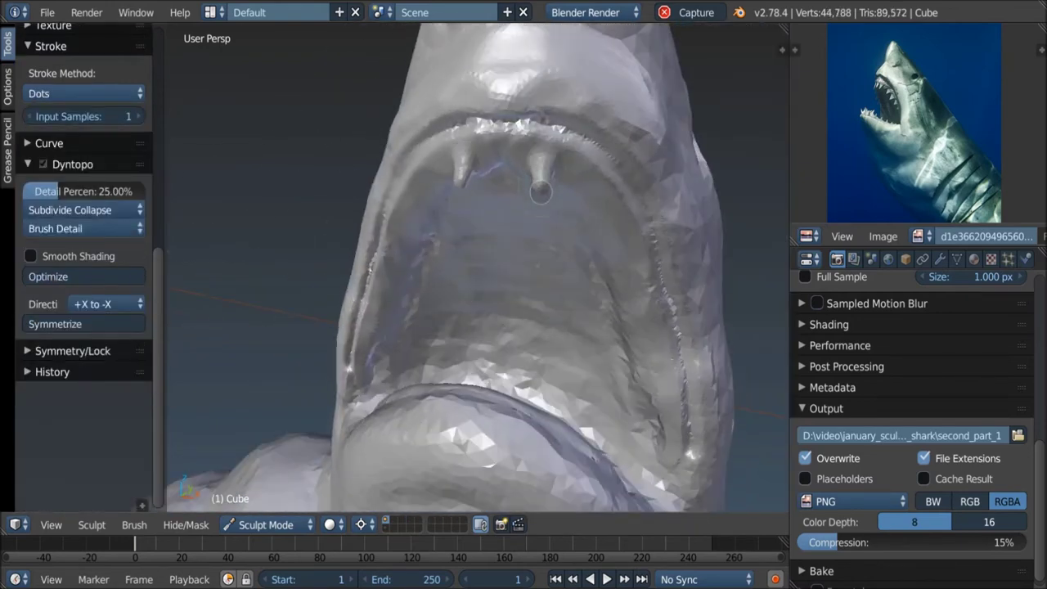
drag(541, 192, 442, 188)
scroll(491, 188, down, 5)
scroll(532, 196, up, 5)
Step: Add more teeth along the upper jaw, the side of the jaw, and the lower jaw
middle_drag(531, 196, 575, 199)
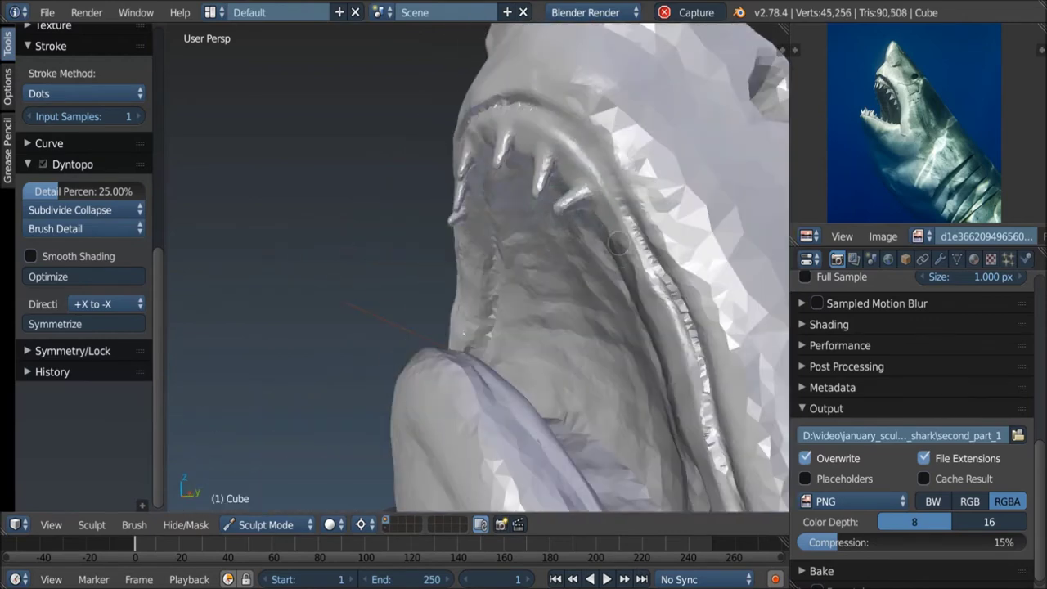
drag(618, 243, 609, 249)
middle_drag(609, 249, 599, 255)
middle_drag(587, 294, 606, 296)
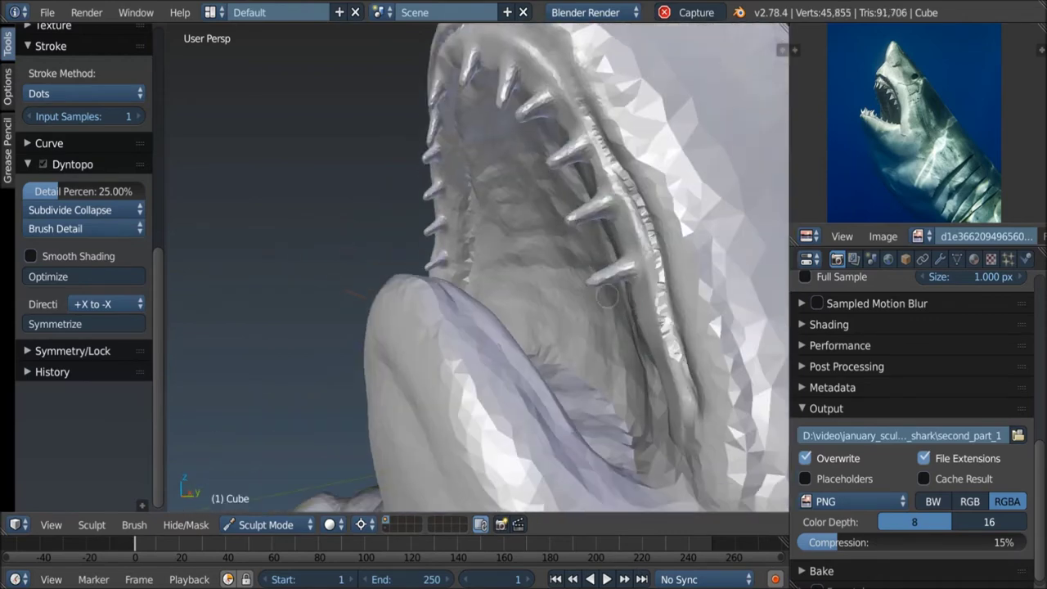
drag(620, 309, 613, 304)
middle_drag(613, 304, 570, 259)
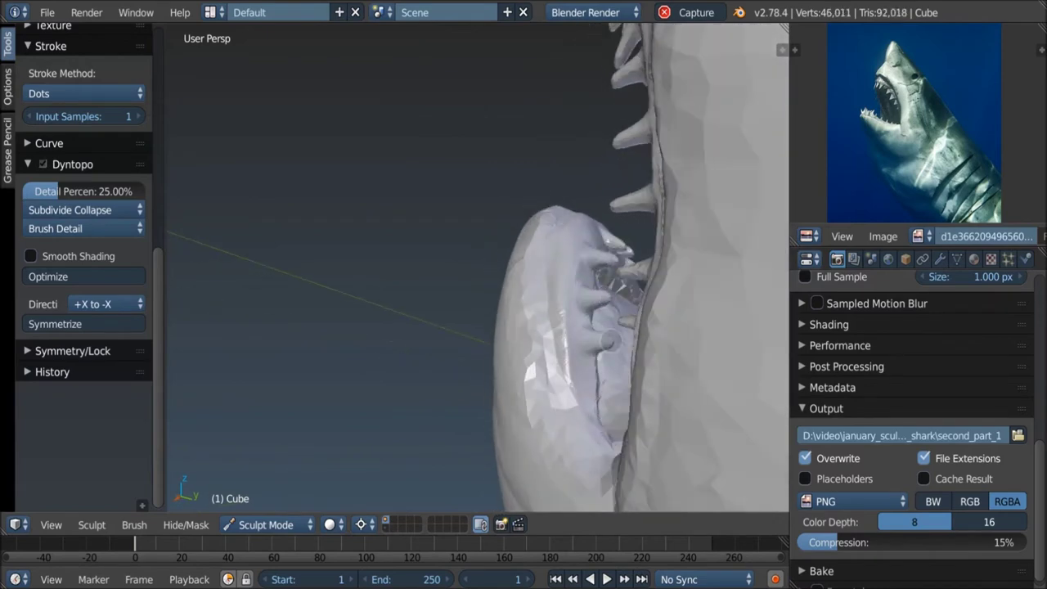
drag(609, 340, 605, 337)
middle_drag(605, 337, 491, 245)
scroll(464, 189, up, 5)
Step: Orbit around the teeth, eyes and snout to inspect the new teeth from several angles
mouse_move(360, 214)
middle_down()
mouse_move(535, 185)
mouse_move(497, 249)
mouse_move(499, 159)
middle_up()
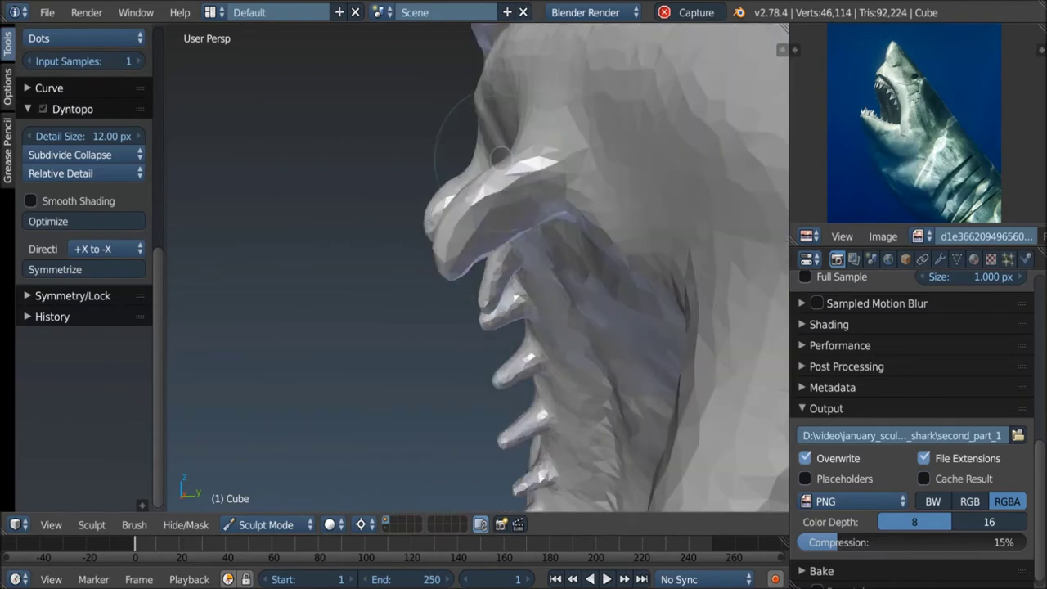
mouse_move(547, 213)
middle_down()
mouse_move(568, 246)
mouse_move(570, 287)
middle_up()
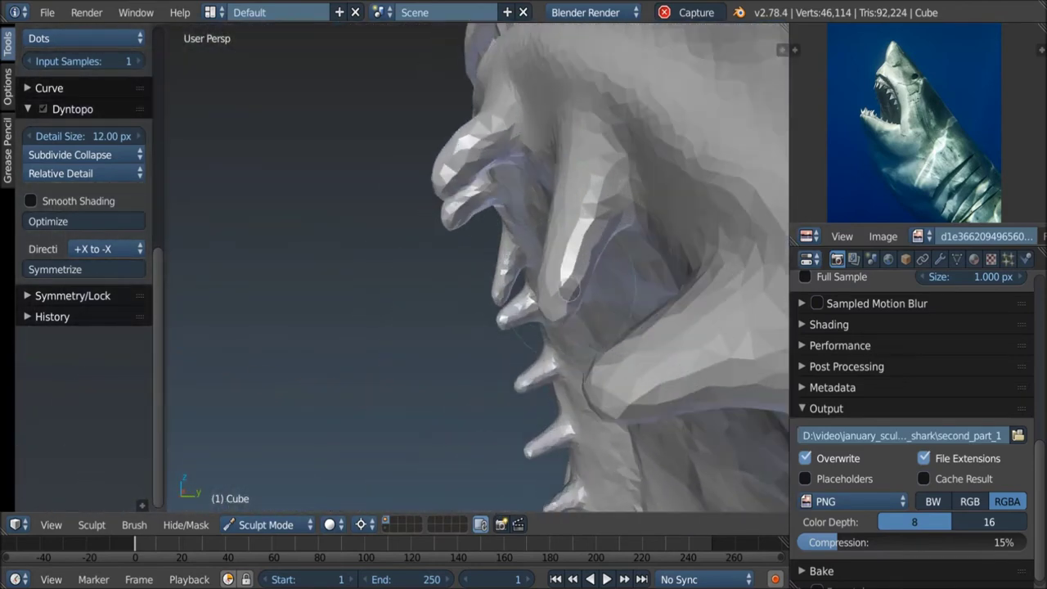
mouse_move(528, 297)
middle_down()
mouse_move(522, 227)
mouse_move(583, 181)
mouse_move(605, 258)
middle_up()
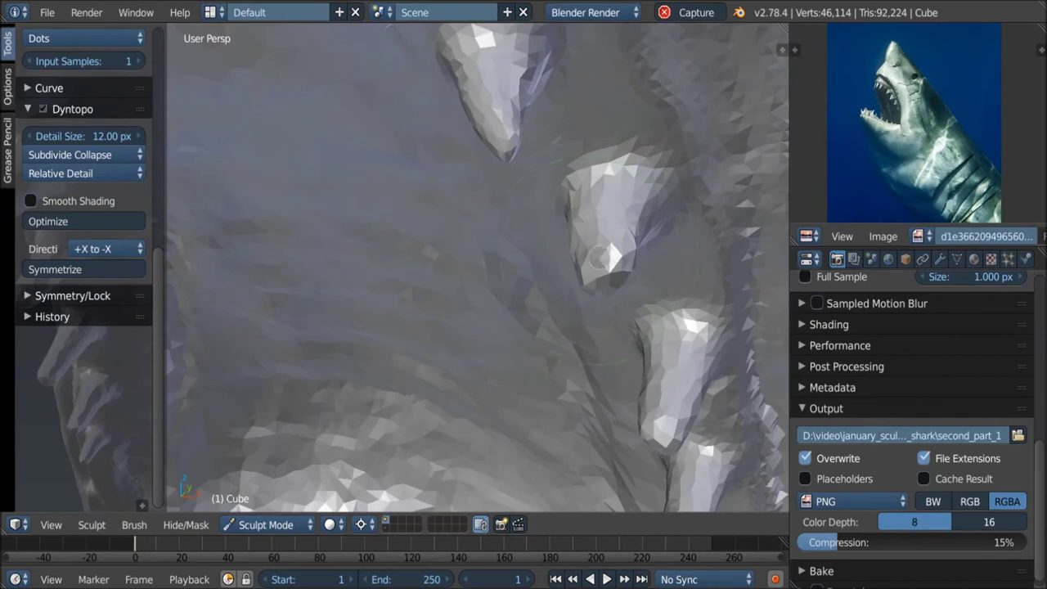
middle_drag(622, 273, 654, 255)
mouse_move(696, 326)
middle_down()
mouse_move(467, 234)
mouse_move(561, 281)
mouse_move(545, 223)
middle_up()
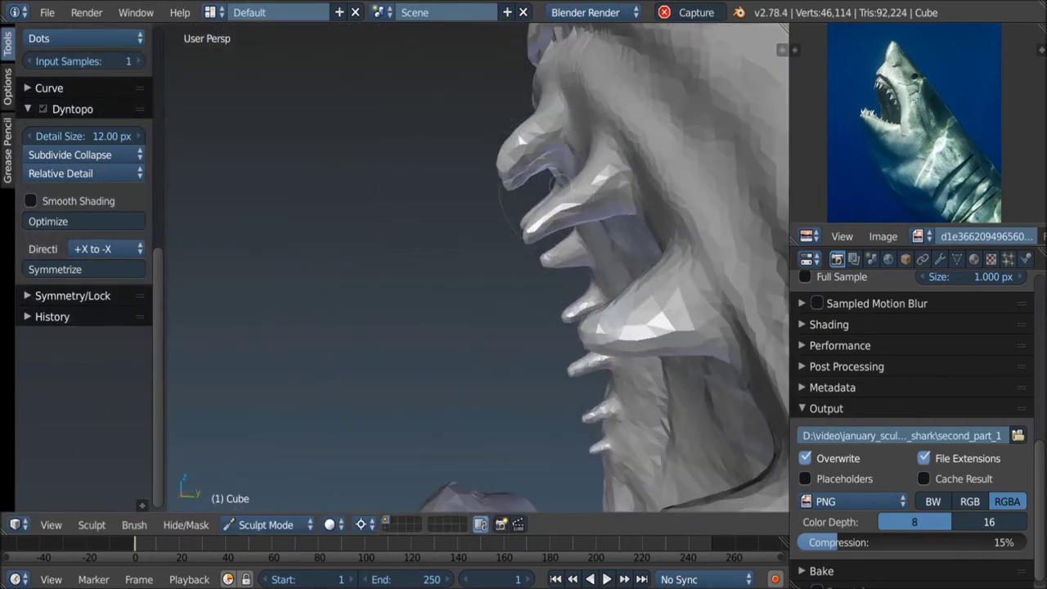
middle_drag(602, 204, 609, 205)
mouse_move(489, 157)
middle_down()
mouse_move(466, 245)
mouse_move(507, 270)
mouse_move(521, 219)
middle_up()
scroll(82, 164, up, 5)
scroll(82, 245, up, 2)
Step: Build up a tooth at the jaw edge, then zoom out to view the whole head
middle_drag(491, 261, 523, 237)
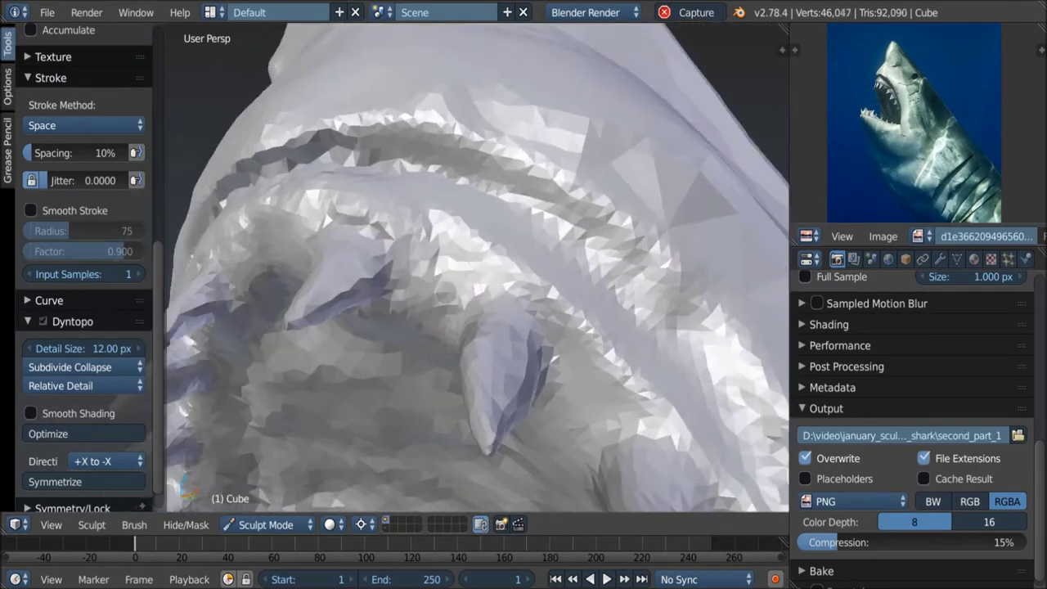
middle_drag(515, 286, 532, 275)
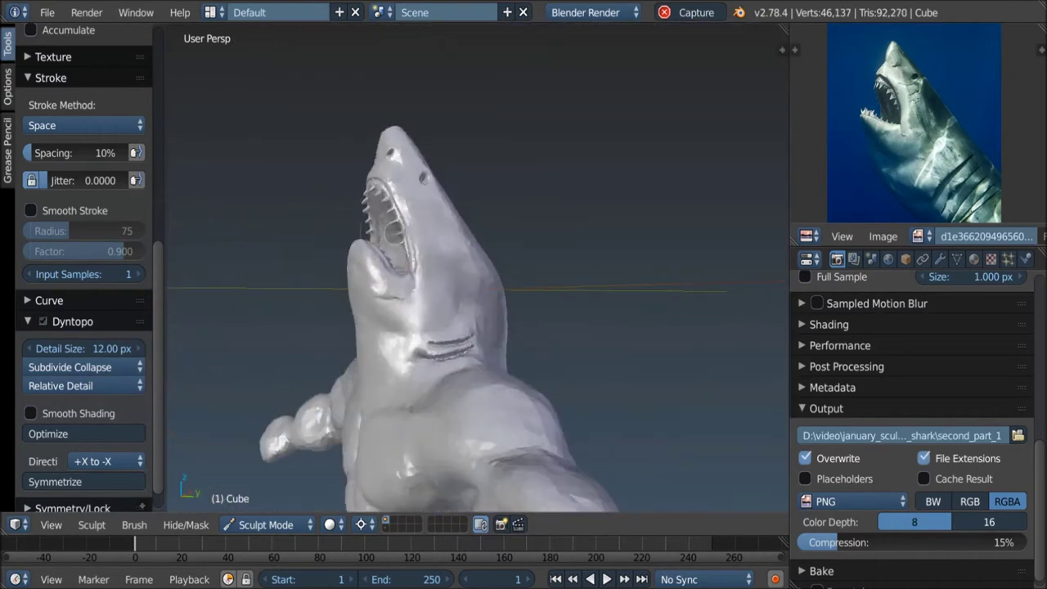
middle_drag(332, 249, 439, 238)
scroll(81, 246, down, 5)
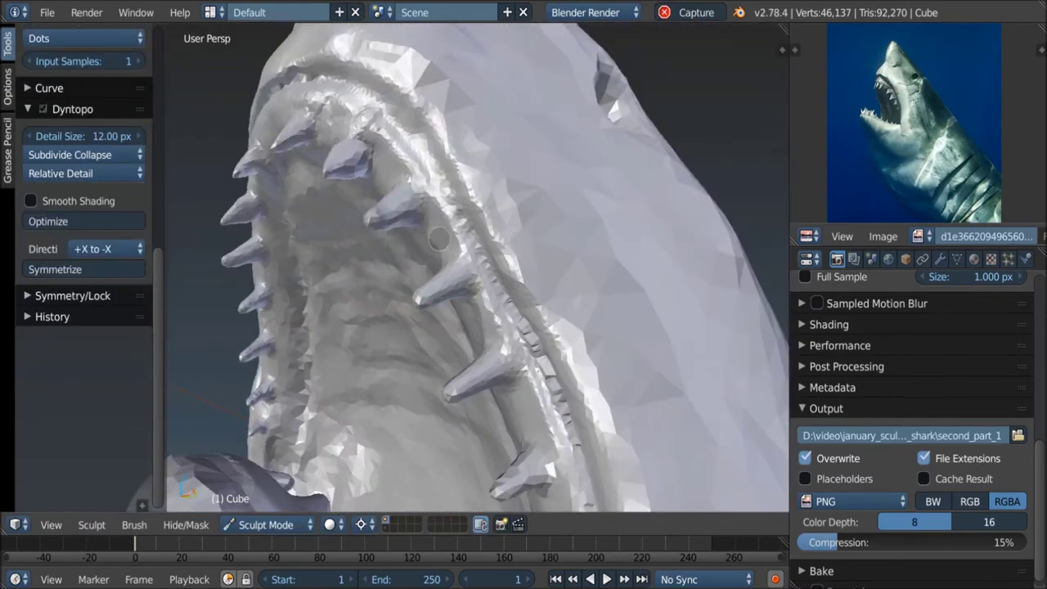
scroll(81, 245, up, 5)
mouse_move(393, 262)
middle_down()
mouse_move(450, 293)
mouse_move(420, 282)
middle_up()
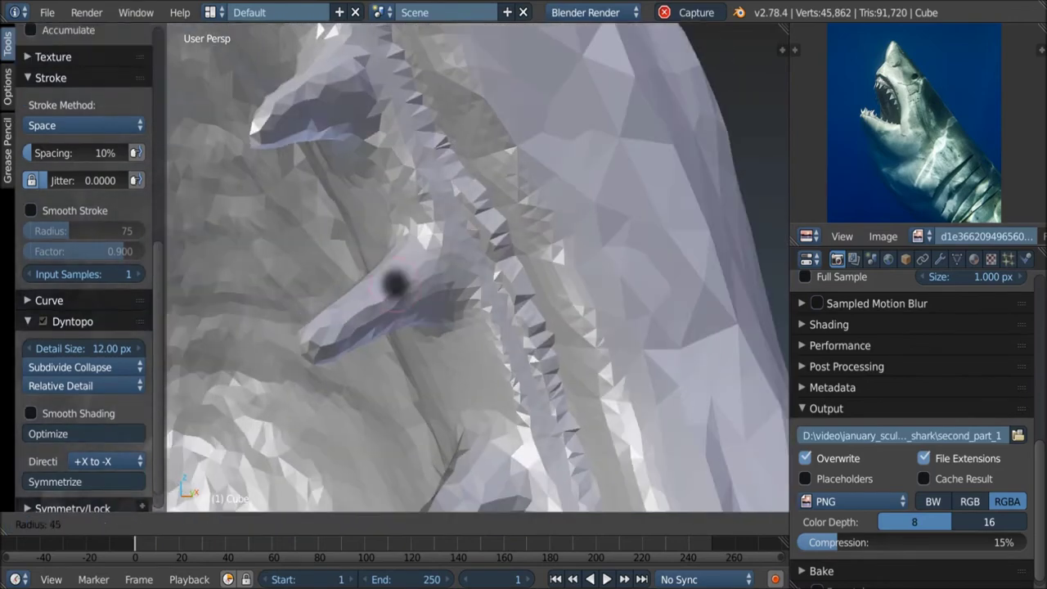
middle_drag(455, 260, 350, 326)
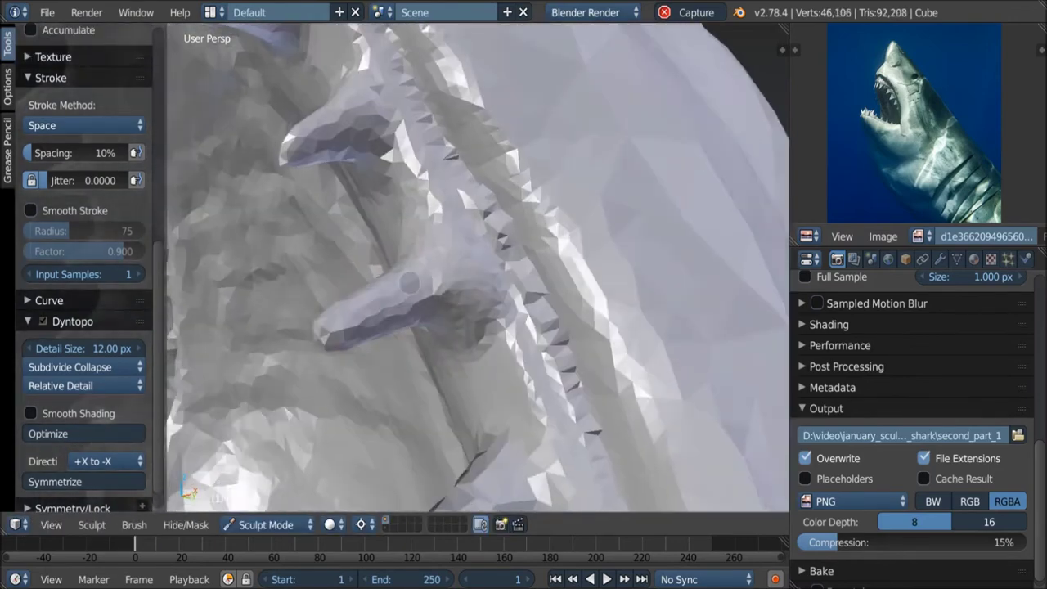
middle_drag(450, 310, 366, 336)
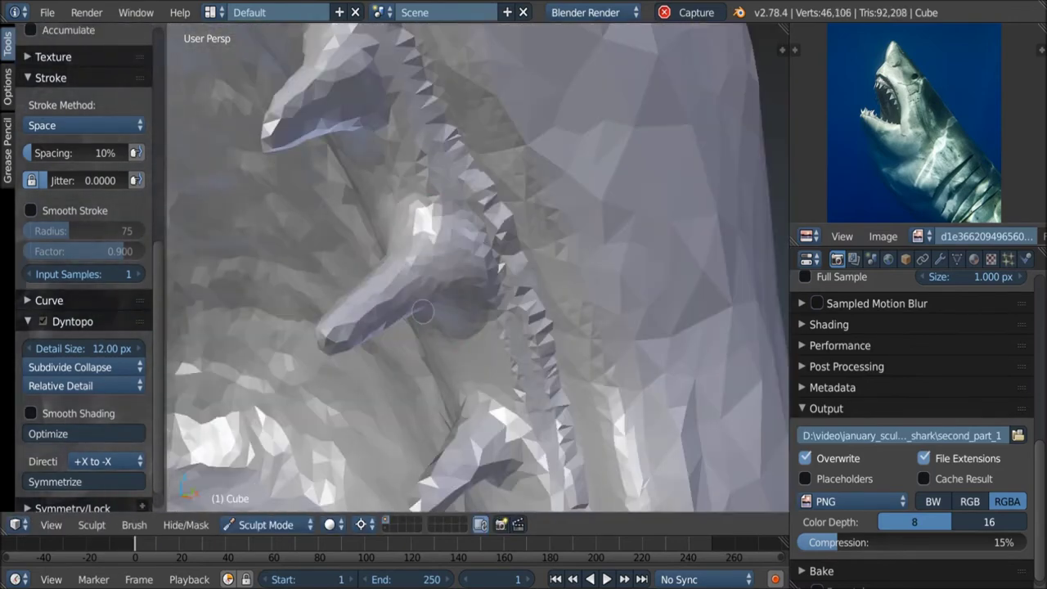
scroll(367, 335, down, 5)
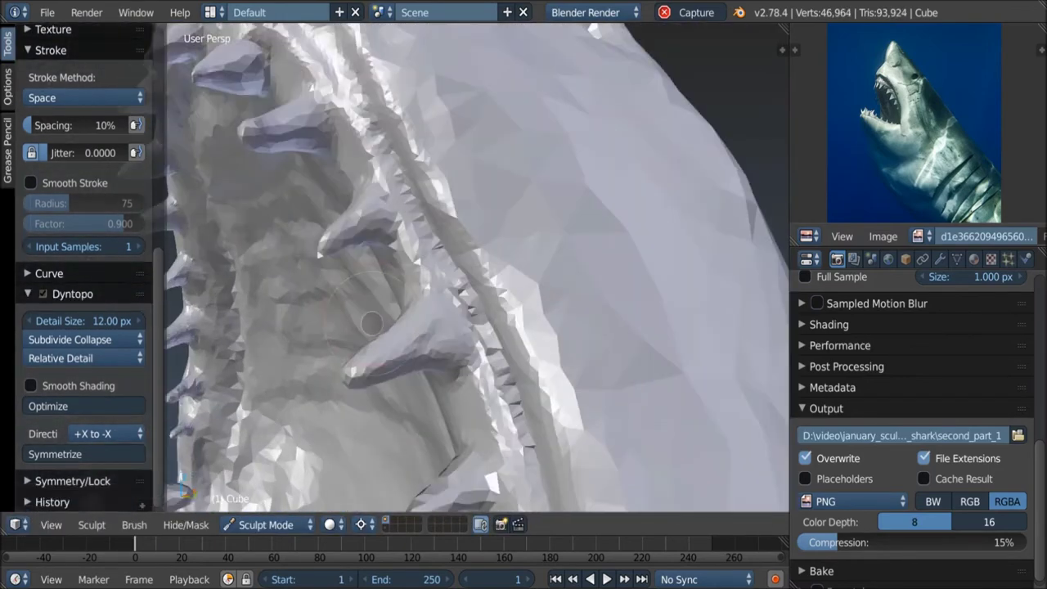
middle_drag(384, 293, 410, 433)
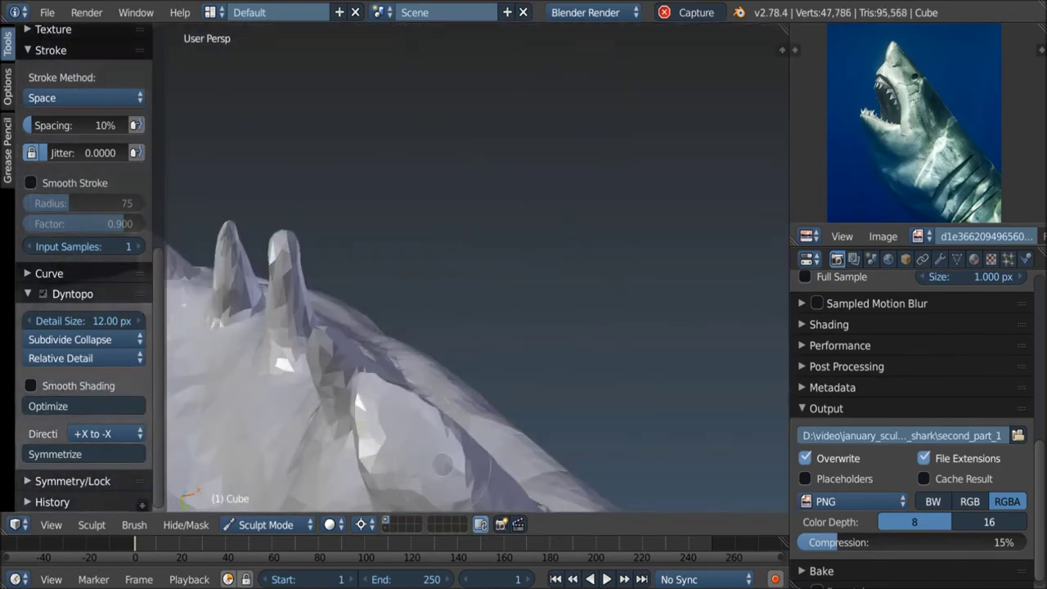
Step: Sculpt the tooth edges and build up the teeth along the jaw
scroll(341, 395, up, 5)
mouse_move(341, 396)
middle_down()
mouse_move(527, 332)
mouse_move(538, 365)
mouse_move(502, 367)
middle_up()
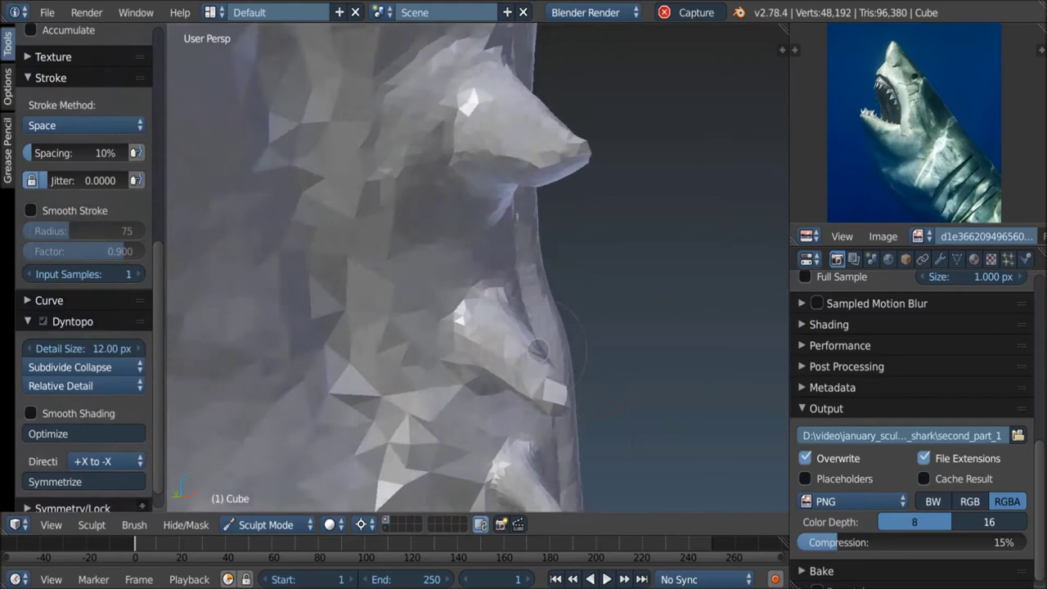
middle_drag(517, 309, 425, 327)
drag(426, 327, 409, 343)
mouse_move(409, 343)
middle_down()
mouse_move(384, 370)
mouse_move(427, 365)
mouse_move(390, 350)
mouse_move(538, 228)
middle_up()
scroll(427, 365, down, 3)
scroll(409, 359, up, 4)
Step: Raise and refine a protrusion on the side of the head near the mouth
drag(575, 264, 531, 270)
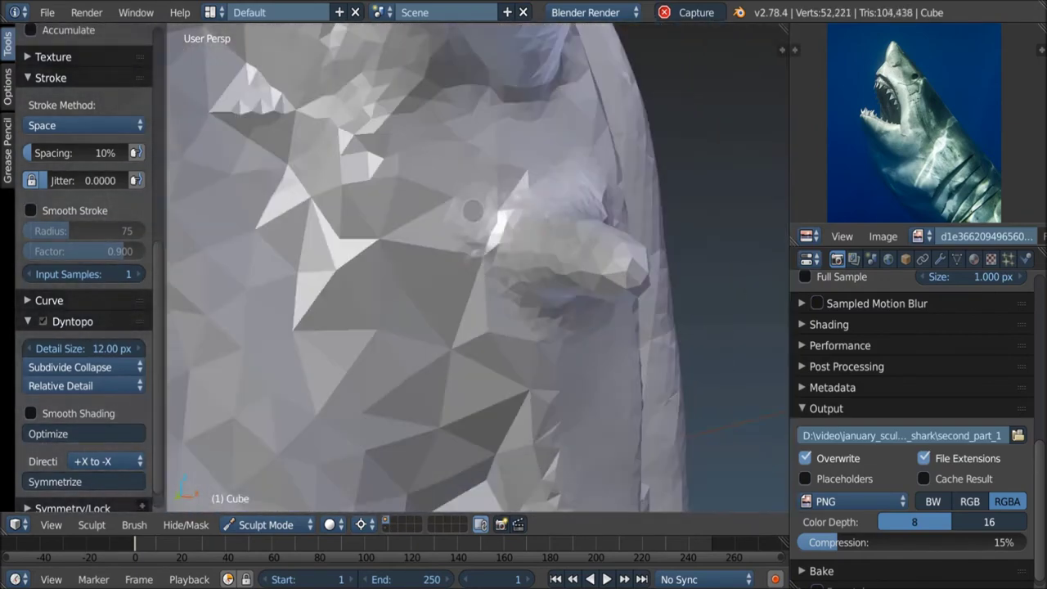
middle_drag(531, 269, 496, 275)
middle_drag(697, 306, 564, 196)
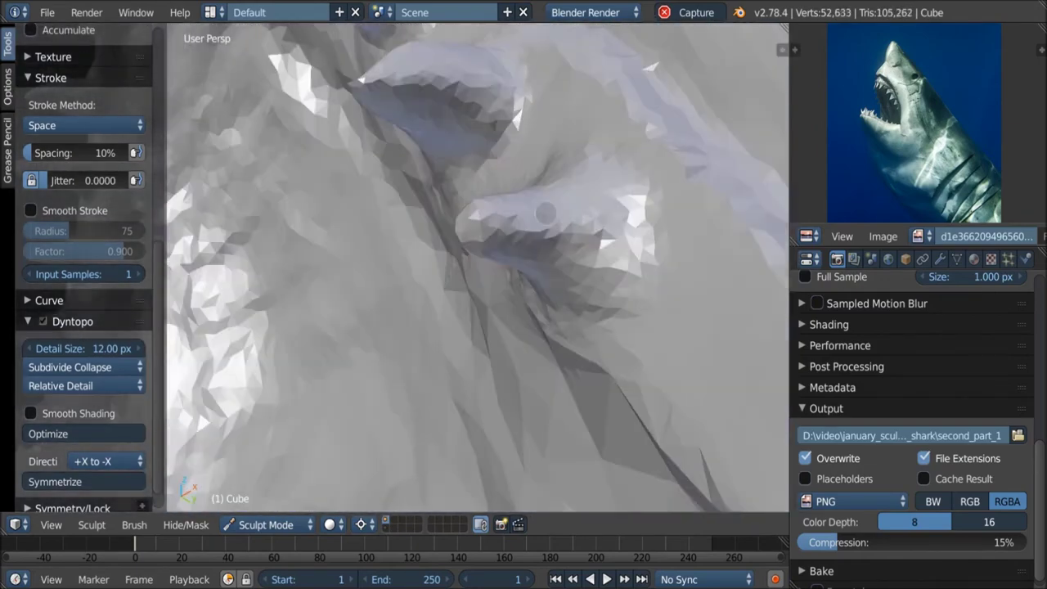
mouse_move(565, 196)
mouse_down()
mouse_move(550, 181)
mouse_move(490, 172)
mouse_up()
scroll(490, 180, down, 3)
mouse_move(491, 180)
middle_down()
mouse_move(472, 189)
mouse_move(531, 221)
middle_up()
scroll(573, 233, up, 5)
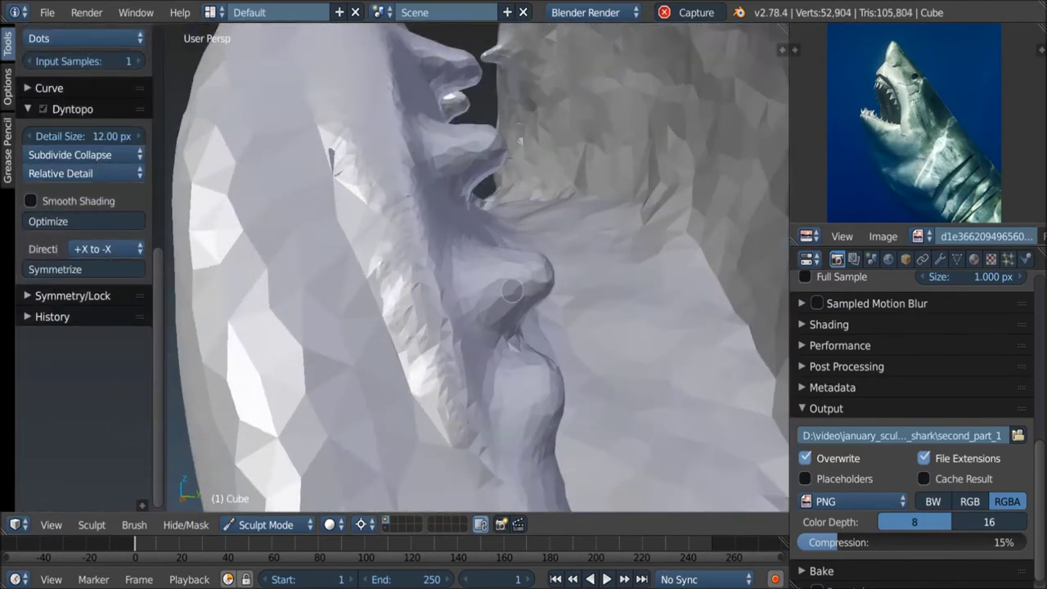
mouse_move(598, 254)
middle_down()
mouse_move(533, 349)
mouse_move(491, 364)
mouse_move(494, 376)
mouse_move(478, 357)
mouse_move(578, 379)
middle_up()
Step: Orbit and zoom around the open mouth to inspect the protrusion and teeth
scroll(82, 245, up, 2)
scroll(82, 245, down, 3)
scroll(81, 245, up, 3)
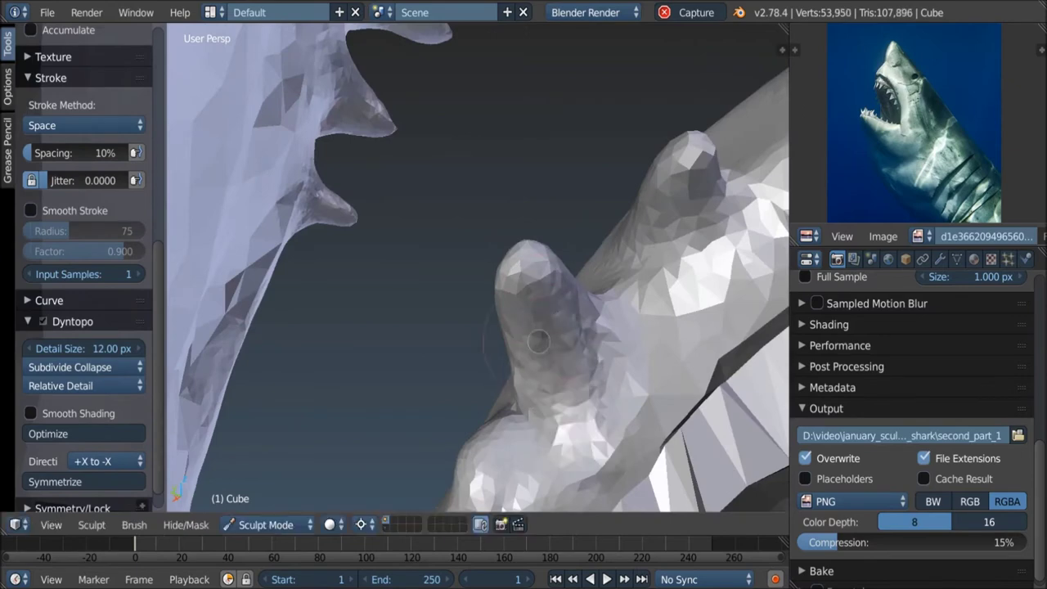
mouse_move(567, 311)
middle_down()
mouse_move(467, 327)
mouse_move(491, 311)
mouse_move(575, 313)
middle_up()
scroll(82, 246, down, 1)
scroll(82, 246, down, 3)
scroll(82, 246, up, 5)
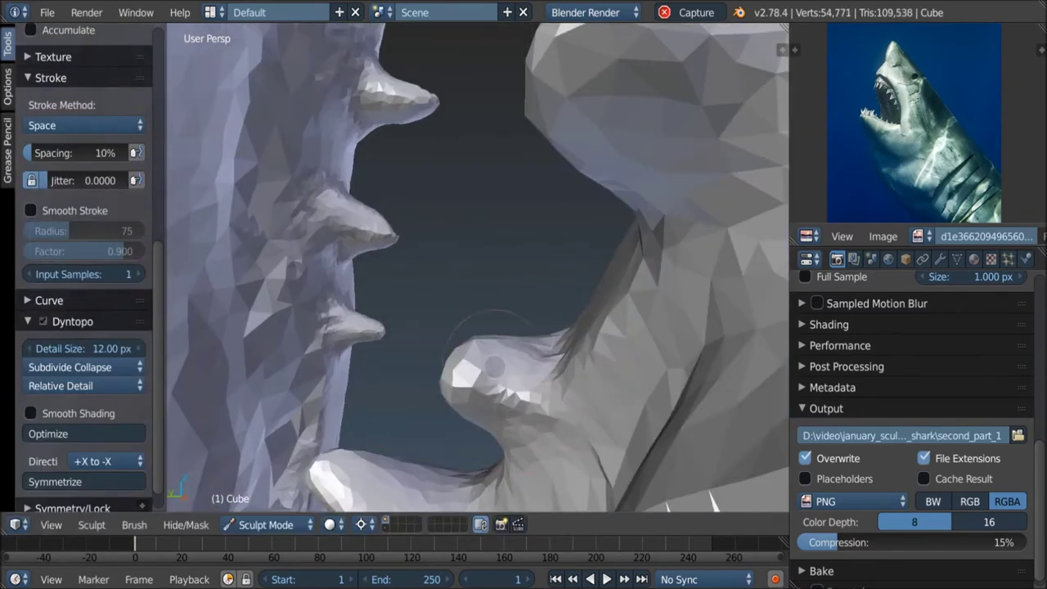
drag(556, 380, 489, 370)
scroll(82, 245, up, 5)
mouse_move(462, 350)
middle_down()
mouse_move(395, 324)
mouse_move(551, 330)
middle_up()
Step: Sculpt the teeth near the snout, orbiting around the snout and jaw
mouse_move(554, 276)
middle_down()
mouse_move(636, 278)
mouse_move(646, 294)
middle_up()
scroll(81, 245, down, 5)
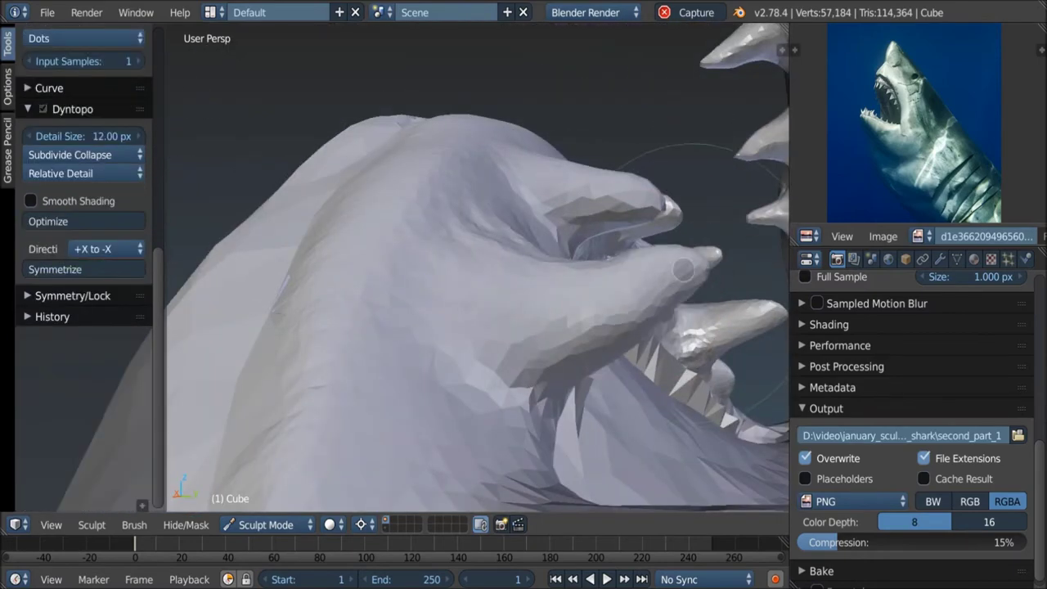
scroll(645, 299, up, 2)
middle_drag(584, 325, 649, 282)
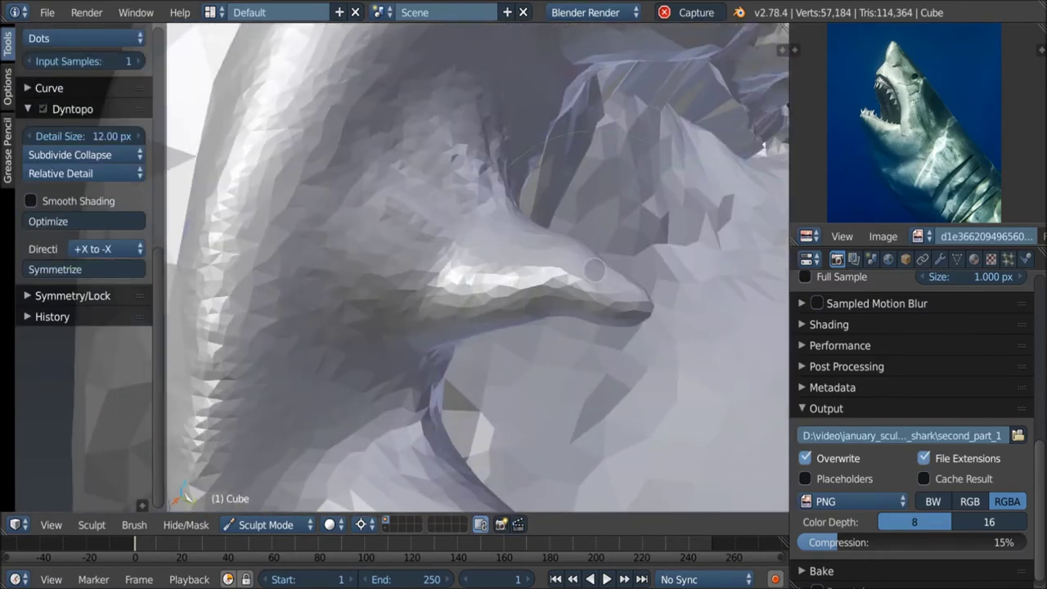
mouse_move(524, 259)
middle_down()
mouse_move(543, 221)
mouse_move(652, 207)
middle_up()
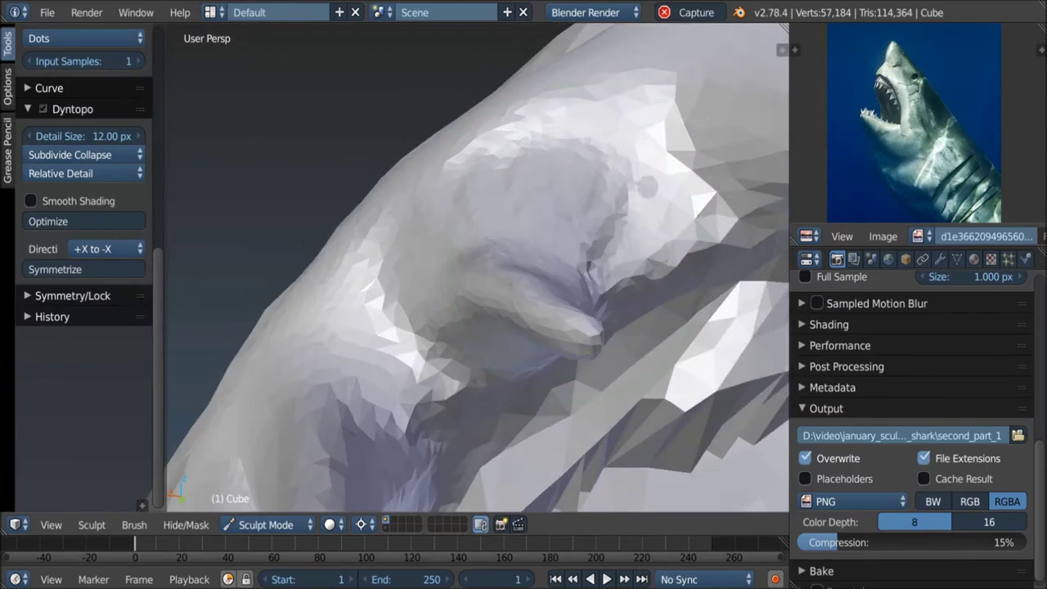
mouse_move(456, 402)
middle_down()
mouse_move(385, 203)
mouse_move(217, 444)
mouse_move(237, 441)
middle_up()
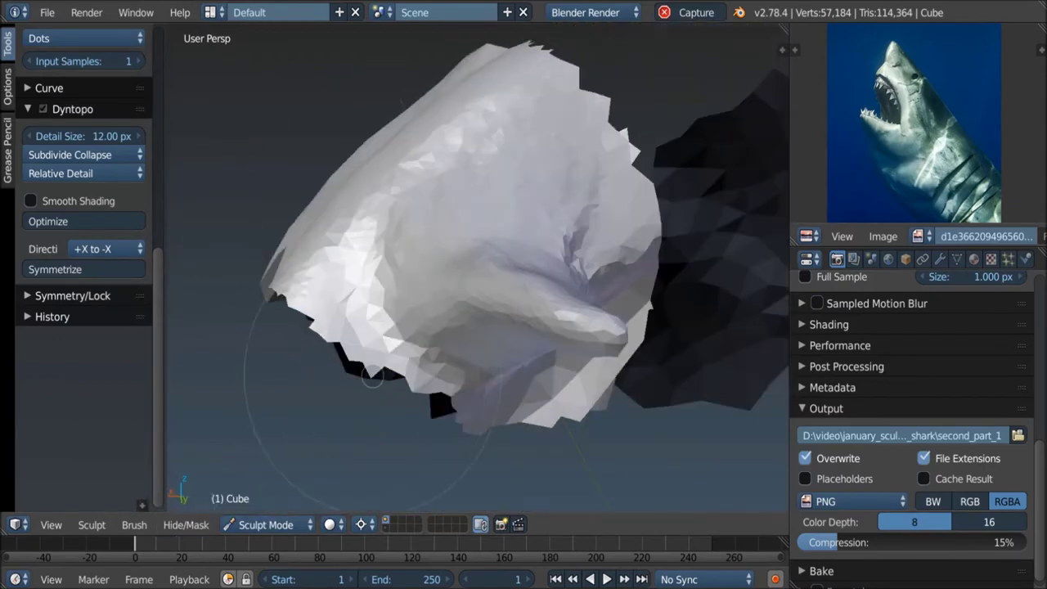
Step: In Edit Mode, select the vertices of a fin-like spike among the jaw teeth
key(Tab)
middle_drag(474, 270, 442, 213)
drag(409, 293, 413, 290)
middle_drag(413, 290, 642, 252)
mouse_move(352, 321)
middle_down()
mouse_move(518, 131)
mouse_move(552, 269)
mouse_move(523, 189)
middle_up()
Step: Drop the vertex selection, return to Sculpt Mode and resize the brush
right_click(523, 189)
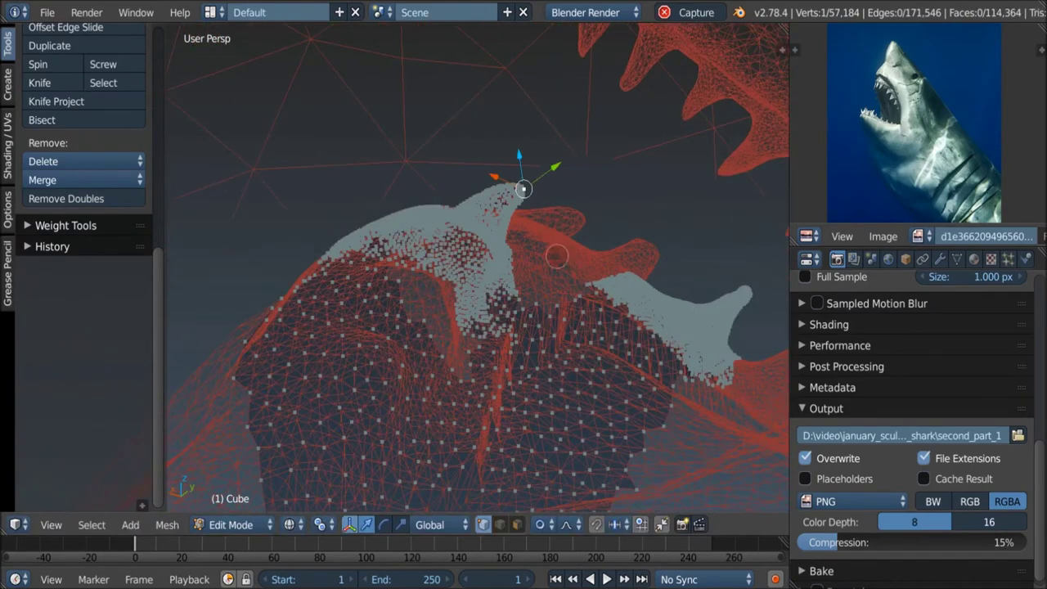
key(Tab)
click(537, 170)
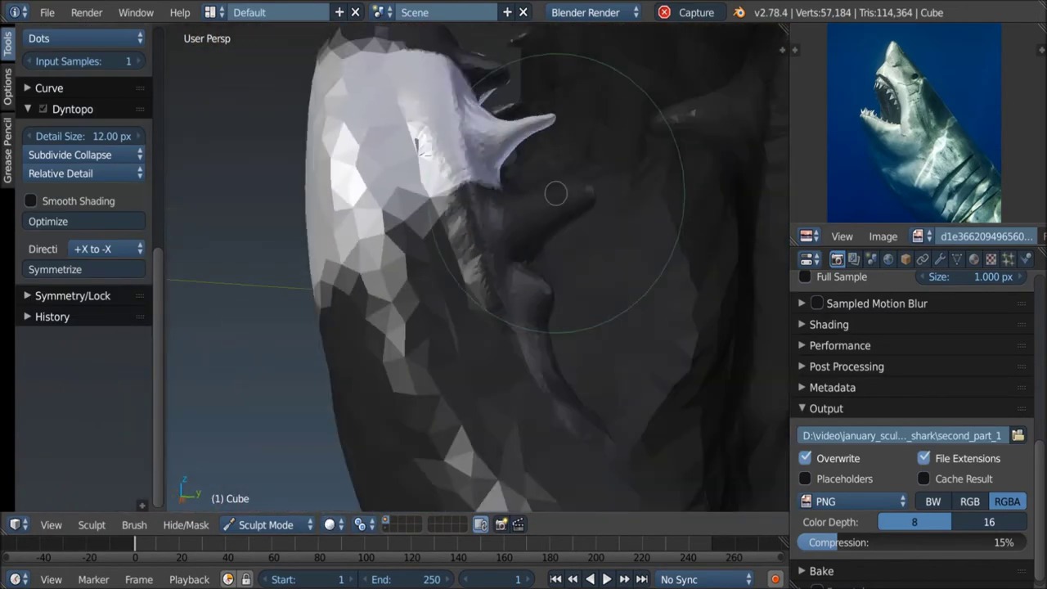
middle_drag(555, 193, 524, 205)
click(84, 220)
key(s)
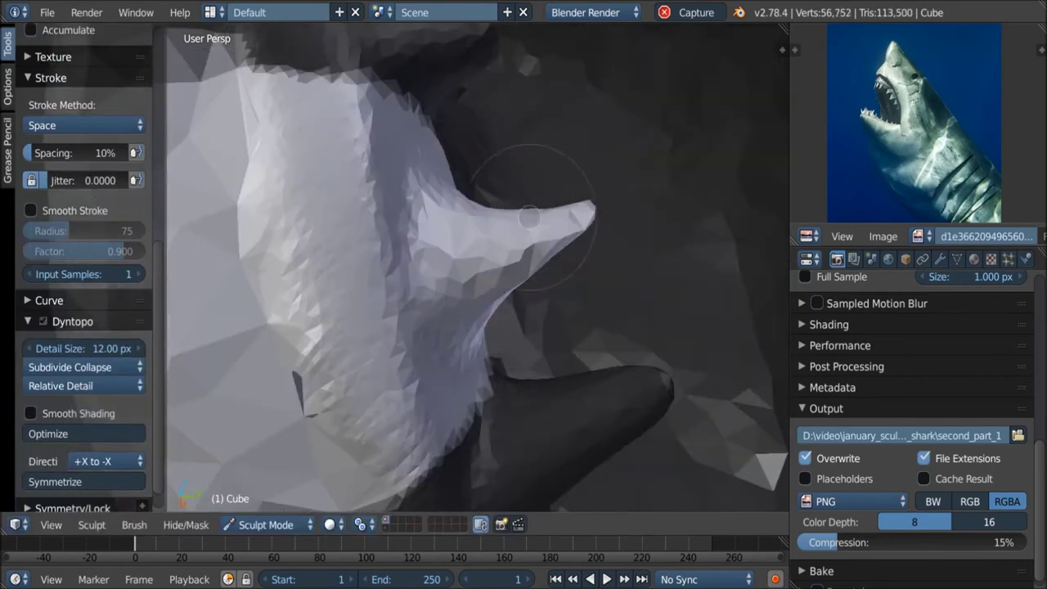
Step: Shape the head spike and build another tooth into a thicker sculpted fang
middle_drag(456, 237, 551, 250)
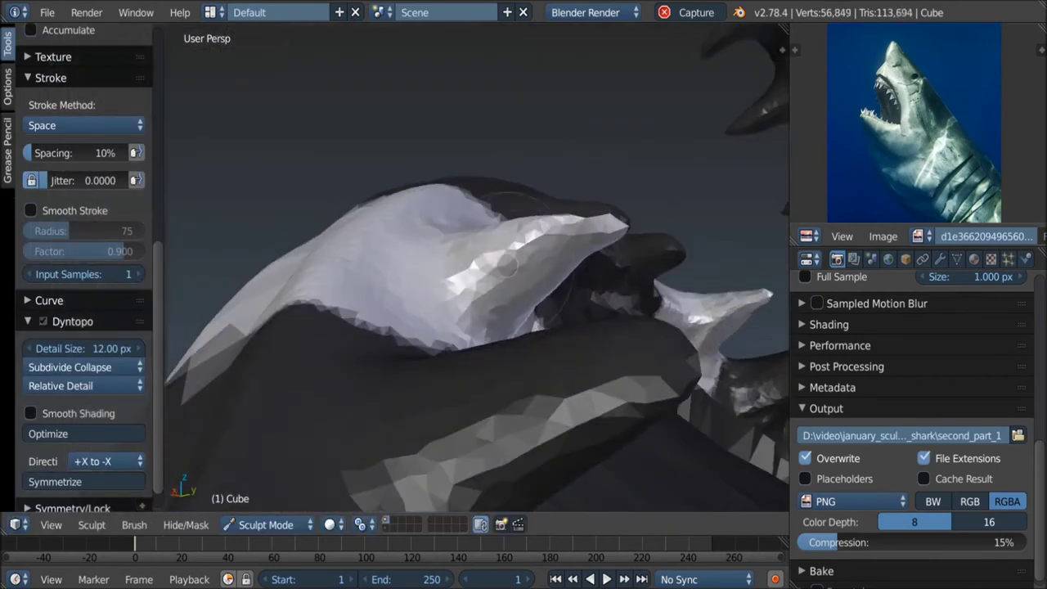
middle_drag(479, 293, 491, 270)
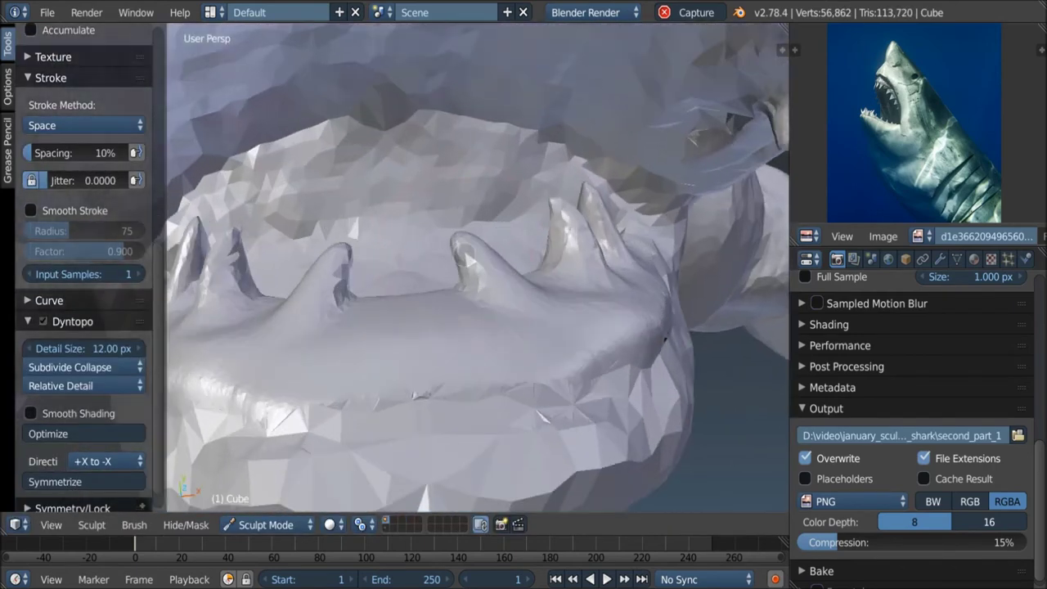
middle_drag(458, 327, 458, 236)
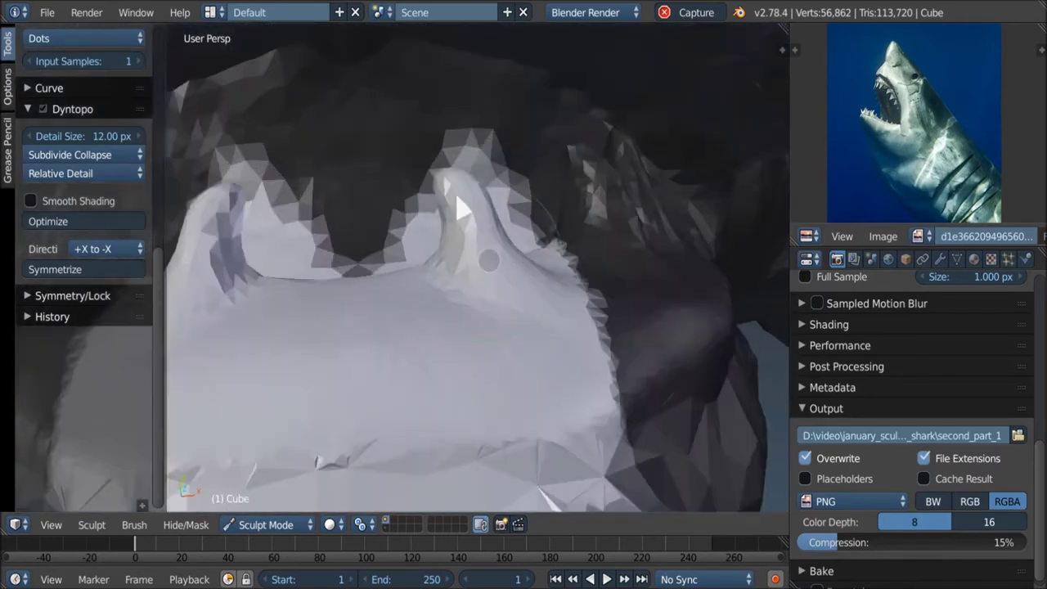
middle_drag(492, 286, 466, 210)
scroll(466, 210, up, 2)
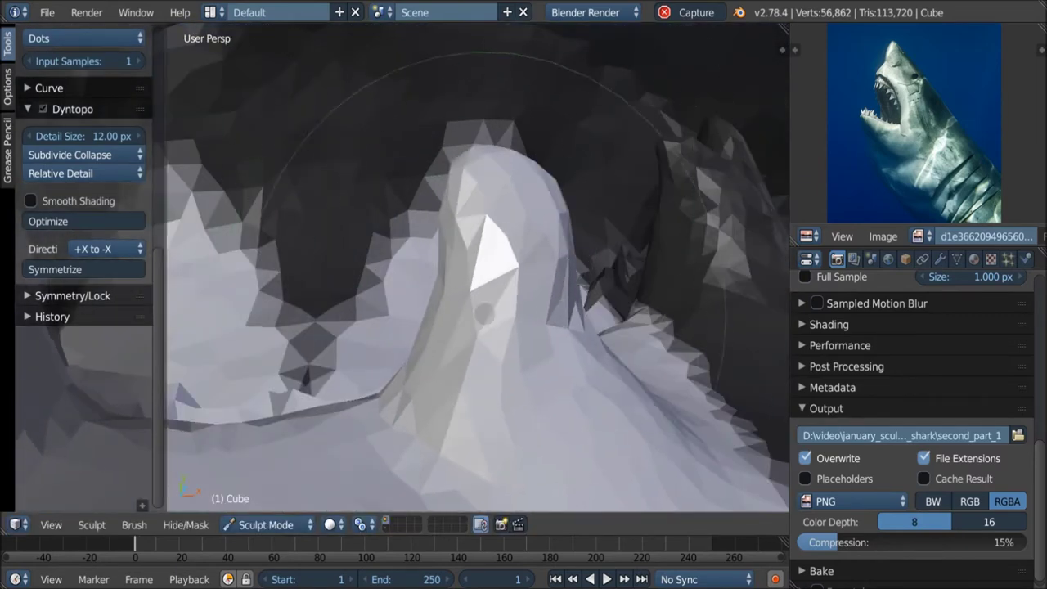
scroll(82, 163, up, 5)
mouse_move(458, 270)
middle_down()
mouse_move(408, 306)
mouse_move(422, 206)
middle_up()
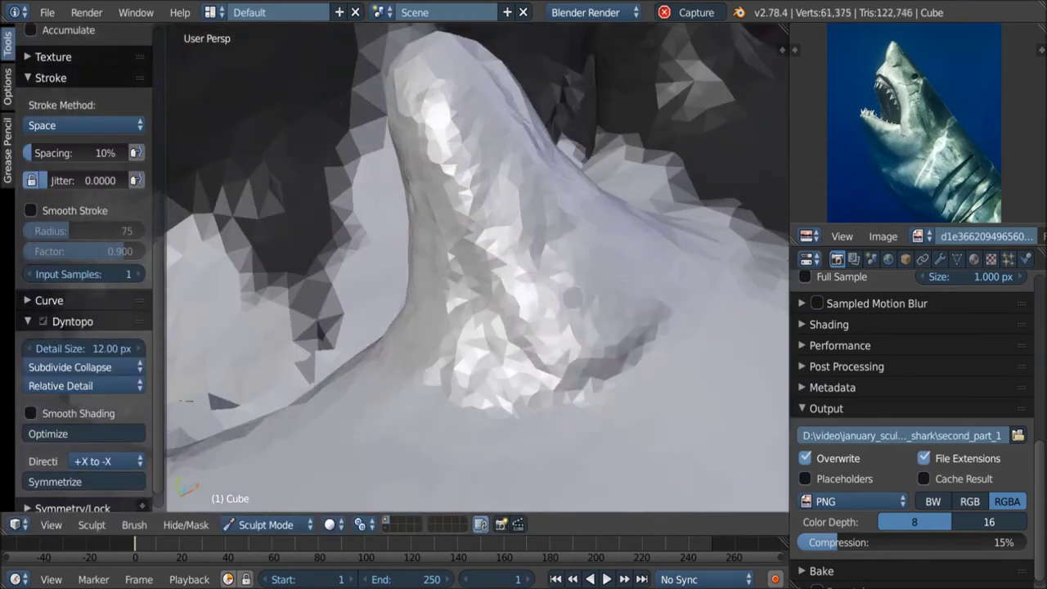
scroll(622, 269, down, 3)
scroll(81, 246, down, 5)
scroll(82, 246, up, 4)
mouse_move(458, 245)
middle_down()
mouse_move(409, 180)
mouse_move(439, 167)
mouse_move(382, 180)
mouse_move(507, 181)
mouse_move(502, 210)
mouse_move(568, 203)
middle_up()
click(185, 524)
click(210, 444)
key(Tab)
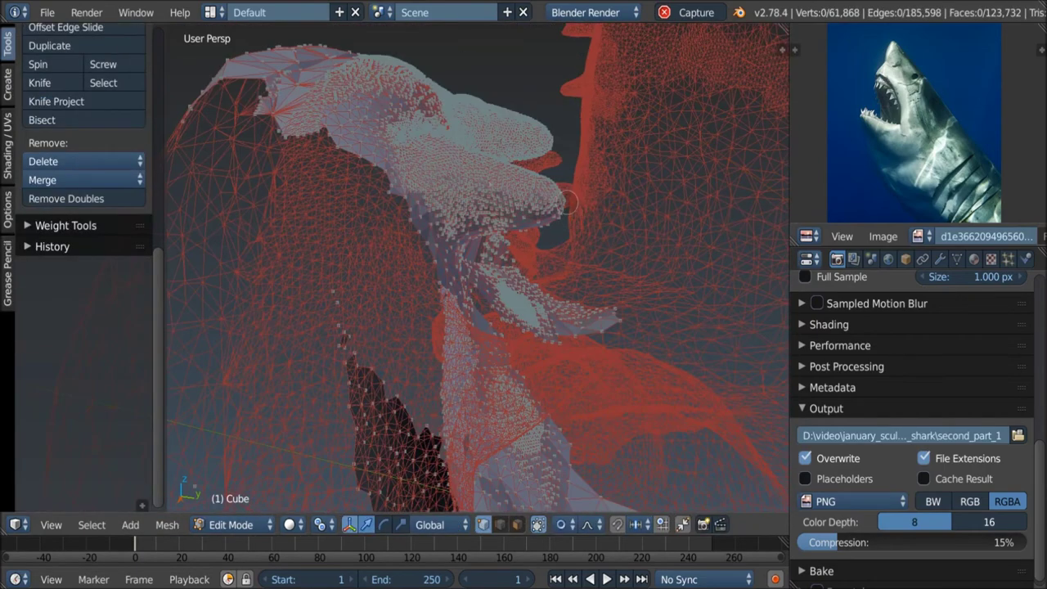
middle_drag(586, 238, 473, 234)
mouse_move(493, 380)
middle_down()
mouse_move(458, 352)
mouse_move(528, 253)
middle_up()
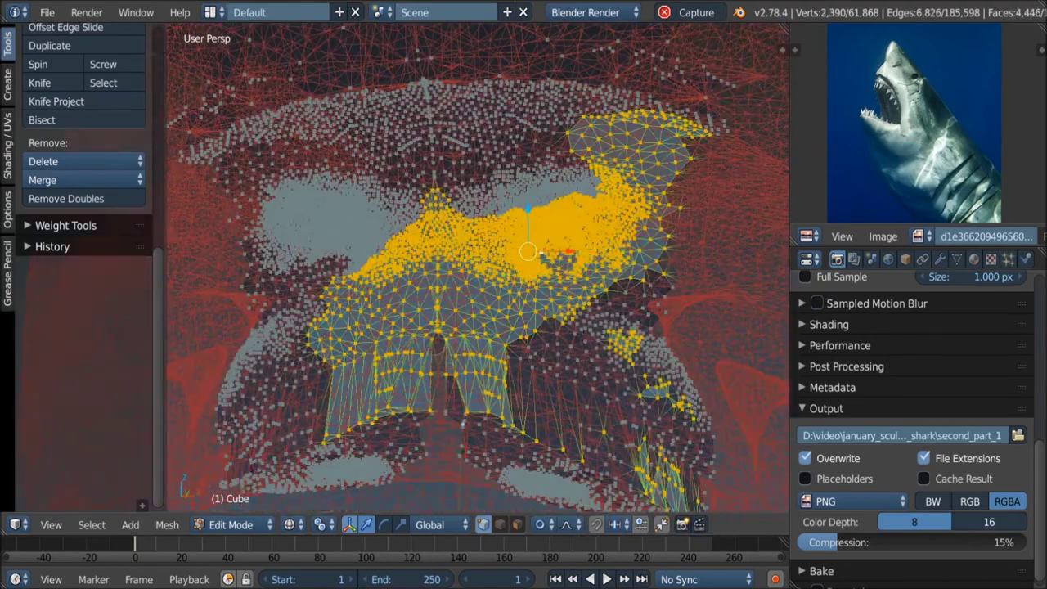
mouse_move(695, 293)
middle_down()
mouse_move(595, 350)
mouse_move(594, 232)
middle_up()
mouse_move(568, 266)
middle_down()
mouse_move(520, 239)
mouse_move(544, 197)
middle_up()
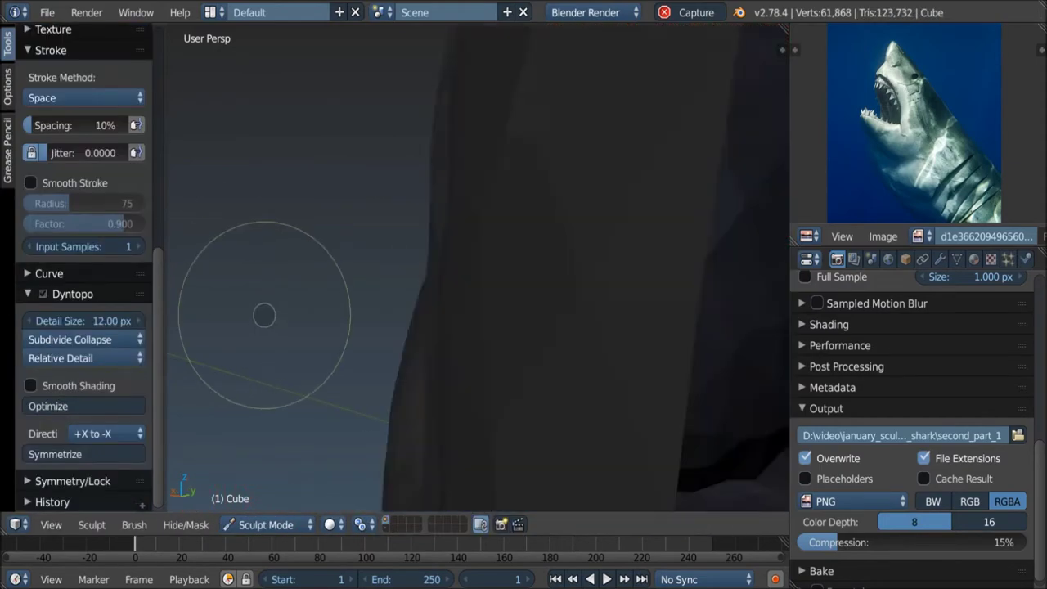
Step: Frame the whole body and sculpt a first ridge stroke around the waist
middle_drag(264, 314, 350, 284)
scroll(337, 303, down, 5)
middle_drag(303, 199, 350, 234)
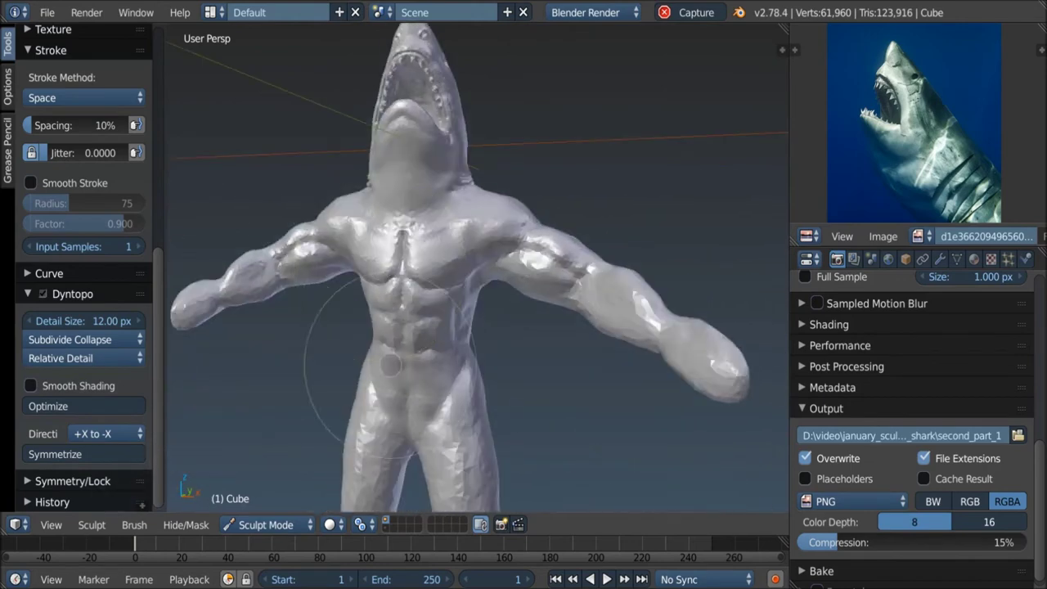
scroll(383, 314, up, 5)
drag(310, 282, 621, 282)
scroll(491, 310, up, 2)
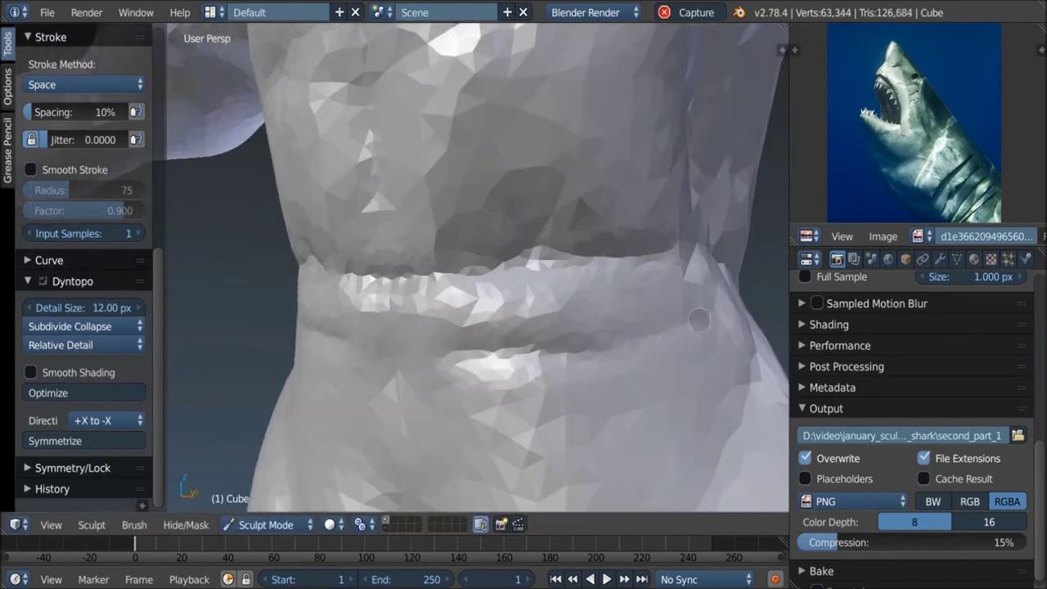
middle_drag(491, 286, 408, 278)
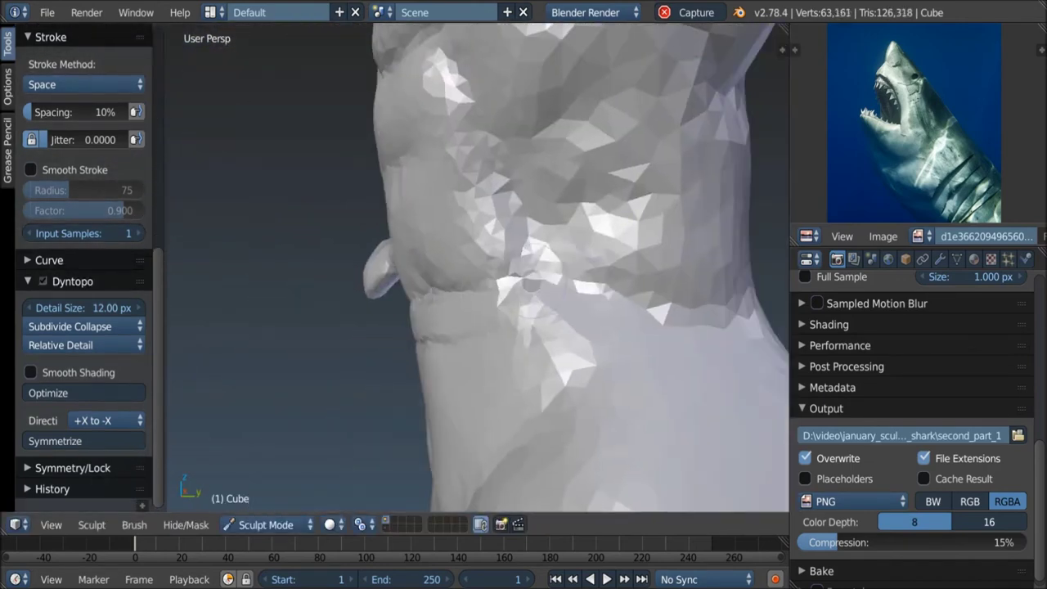
click(494, 280)
mouse_move(495, 280)
middle_down()
mouse_move(580, 283)
mouse_move(535, 344)
mouse_move(532, 324)
mouse_move(502, 324)
mouse_move(490, 335)
mouse_move(518, 354)
mouse_move(463, 362)
middle_up()
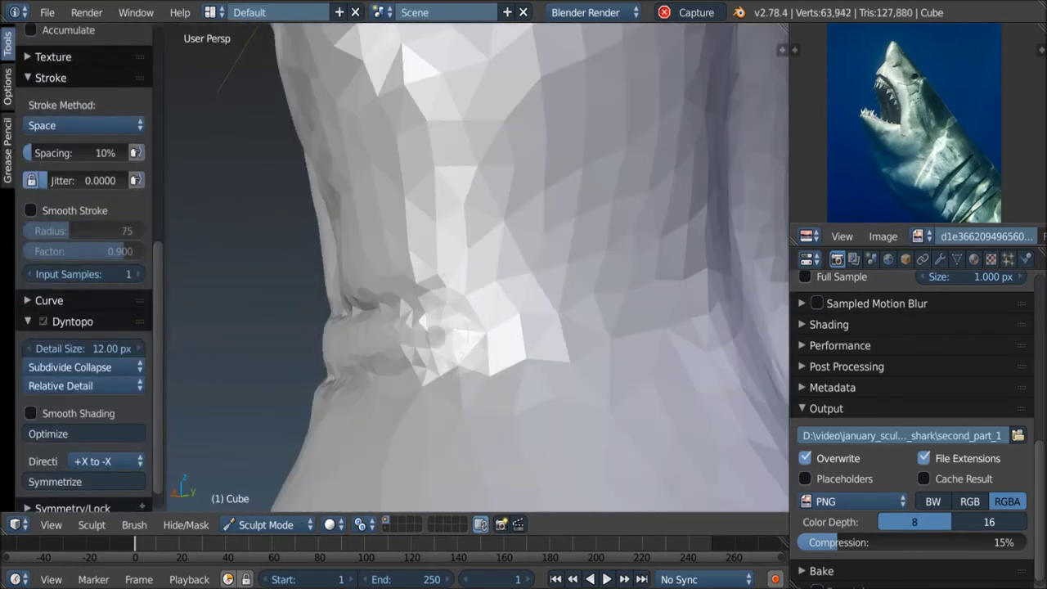
Step: Resize the brush with F and keep stroking the waist into a raised belt band
drag(499, 355, 683, 335)
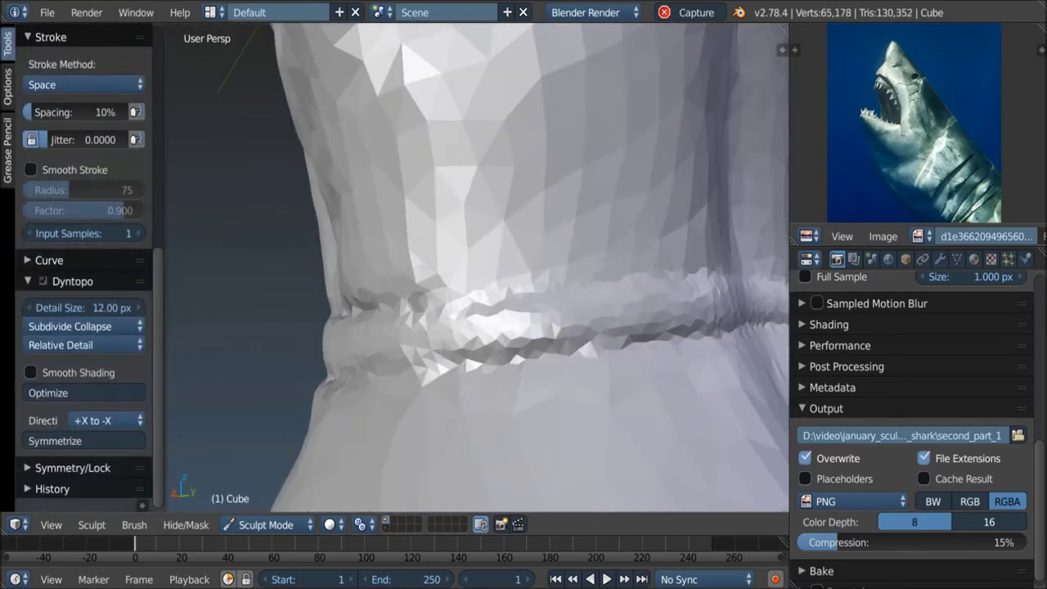
scroll(479, 259, down, 5)
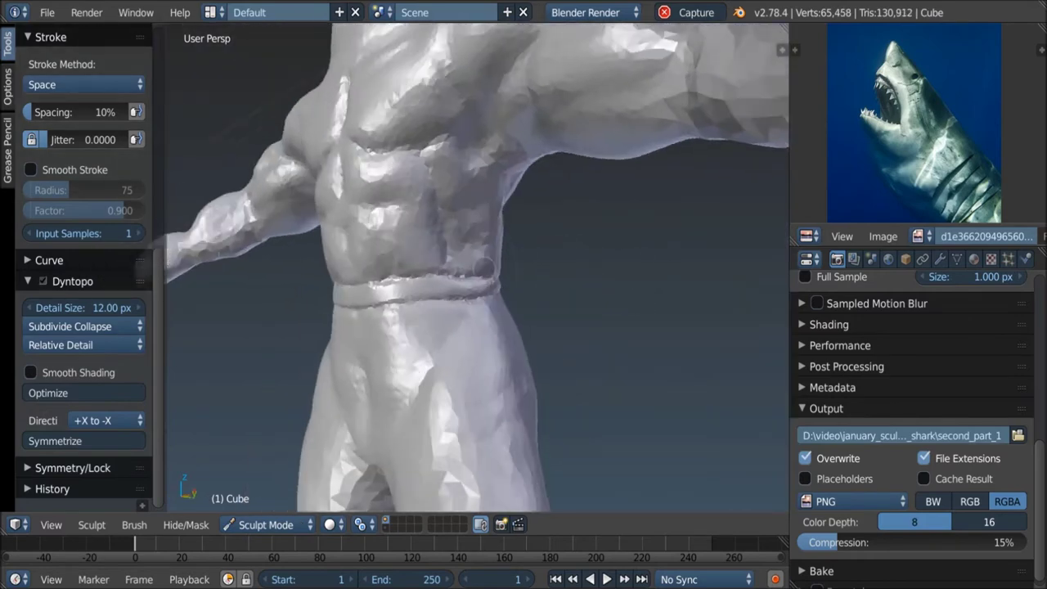
scroll(479, 258, up, 5)
mouse_move(479, 259)
middle_down()
mouse_move(289, 287)
mouse_move(448, 260)
middle_up()
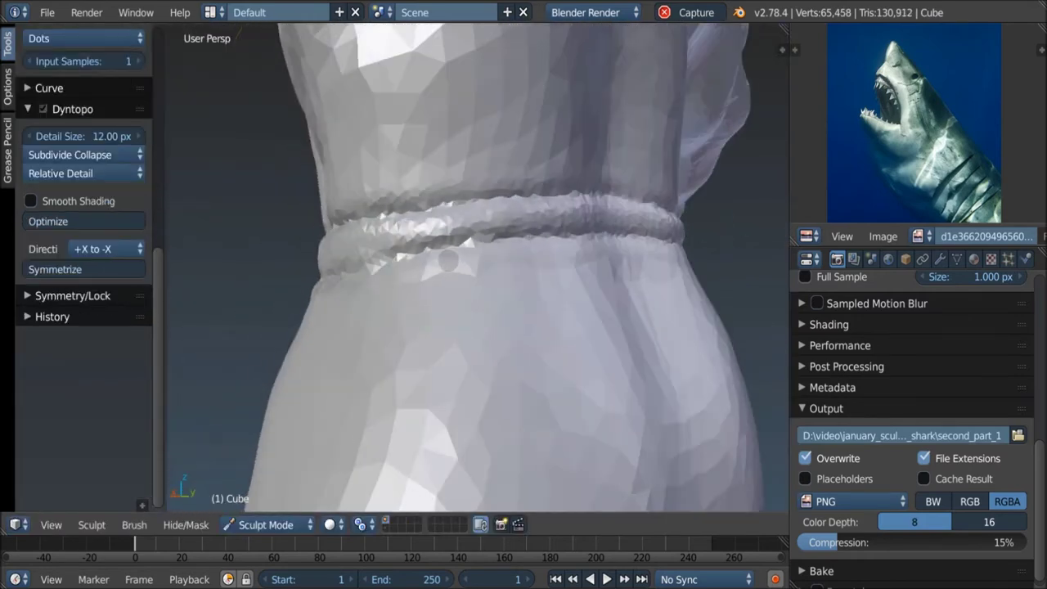
scroll(486, 239, up, 3)
scroll(486, 239, up, 3)
key(f)
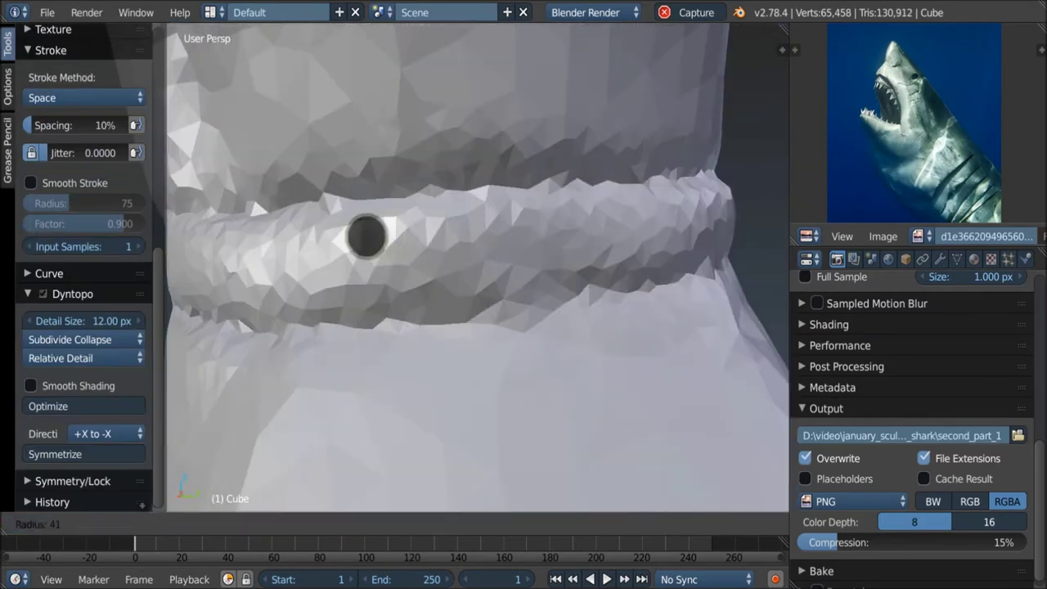
mouse_move(505, 262)
middle_down()
mouse_move(351, 262)
mouse_move(396, 252)
middle_up()
scroll(344, 262, up, 2)
scroll(618, 258, down, 5)
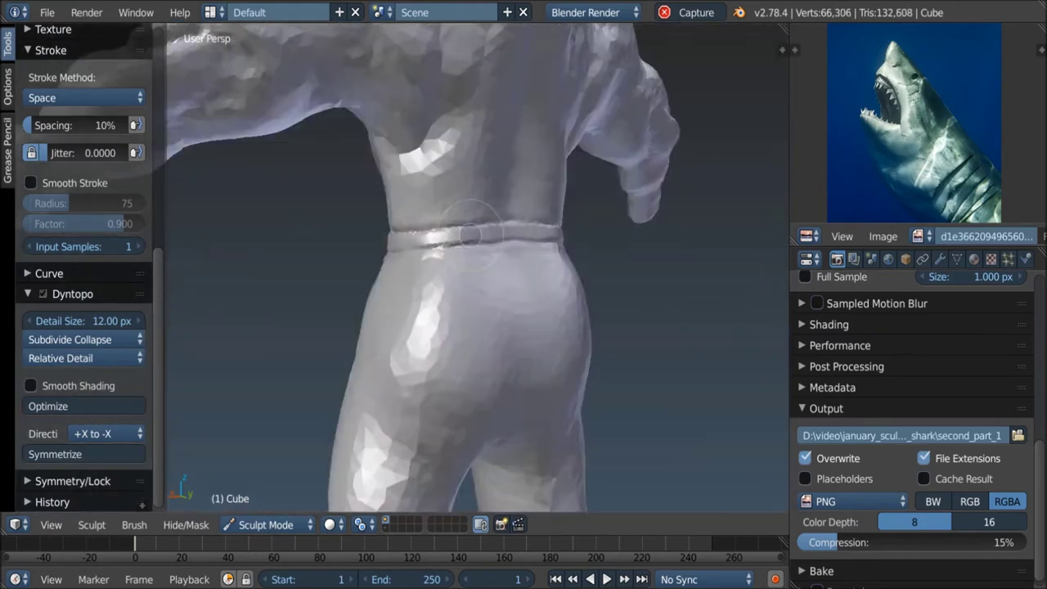
scroll(498, 224, down, 3)
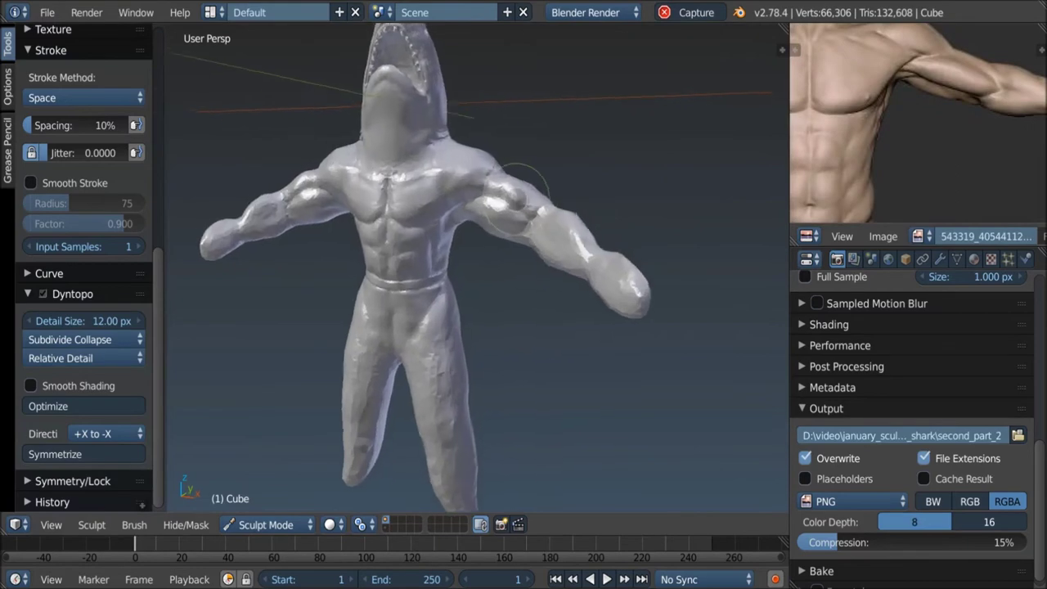
Step: Orbit close to the outstretched arm and sculpt strokes along the arm and upper arm
scroll(515, 197, up, 3)
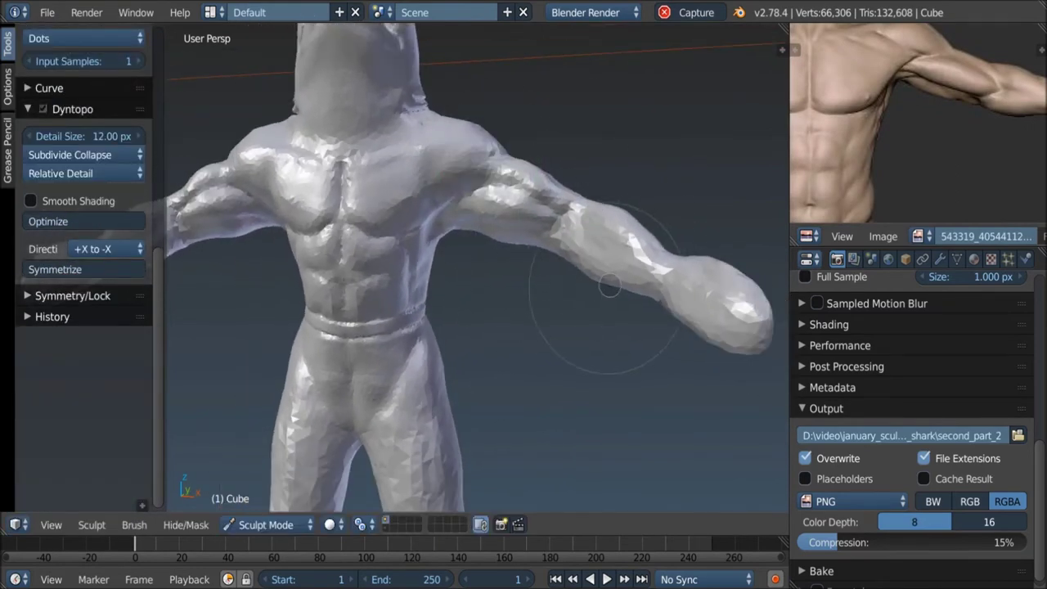
middle_drag(607, 290, 544, 117)
scroll(519, 234, up, 4)
middle_drag(518, 234, 536, 260)
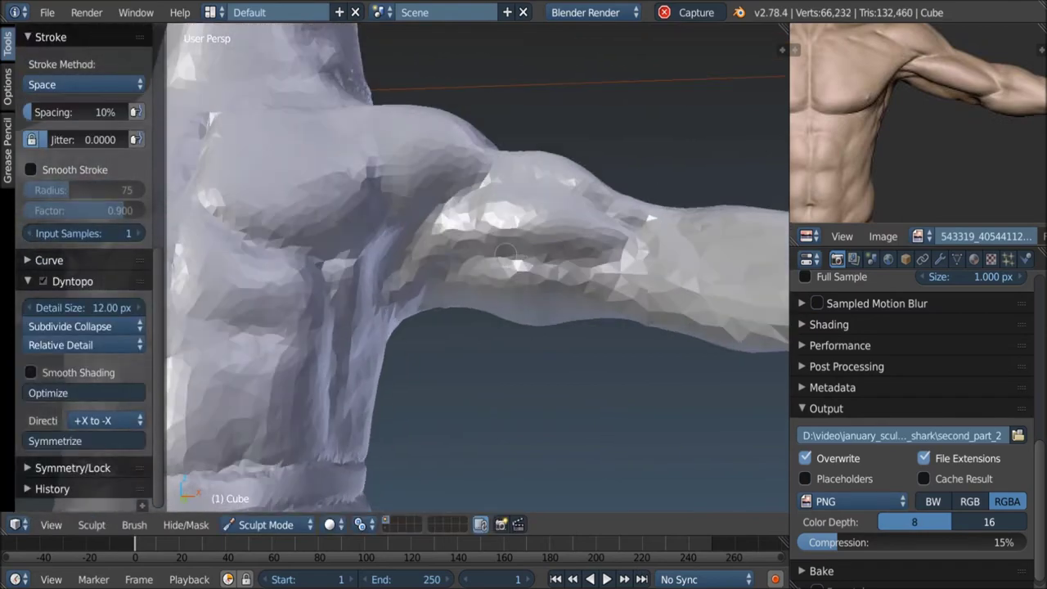
mouse_move(609, 256)
middle_down()
mouse_move(572, 204)
mouse_move(539, 188)
middle_up()
scroll(525, 175, up, 3)
mouse_move(564, 107)
middle_down()
mouse_move(605, 180)
mouse_move(597, 204)
middle_up()
drag(597, 204, 588, 200)
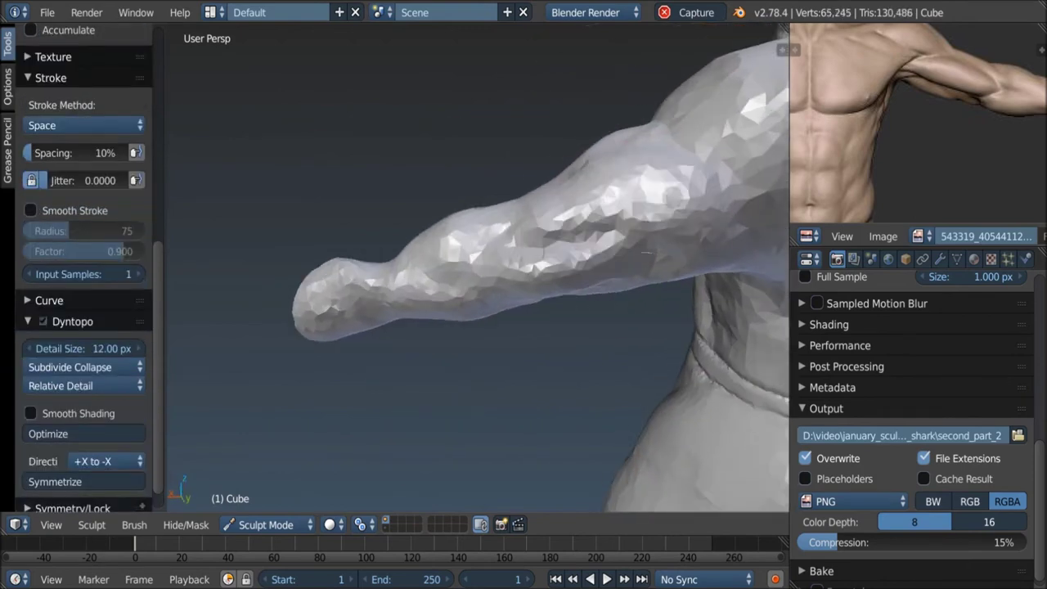
middle_drag(588, 201, 601, 217)
drag(531, 286, 523, 291)
scroll(523, 291, down, 3)
mouse_move(523, 291)
middle_down()
mouse_move(479, 210)
mouse_move(483, 225)
mouse_move(352, 219)
middle_up()
scroll(479, 210, up, 3)
mouse_move(352, 219)
mouse_down()
mouse_move(335, 221)
mouse_move(453, 199)
mouse_up()
middle_drag(452, 200, 495, 236)
Step: Build up muscle form on the upper arm with more sculpt strokes
scroll(526, 258, down, 3)
drag(526, 258, 532, 294)
scroll(532, 294, up, 3)
middle_drag(531, 294, 518, 283)
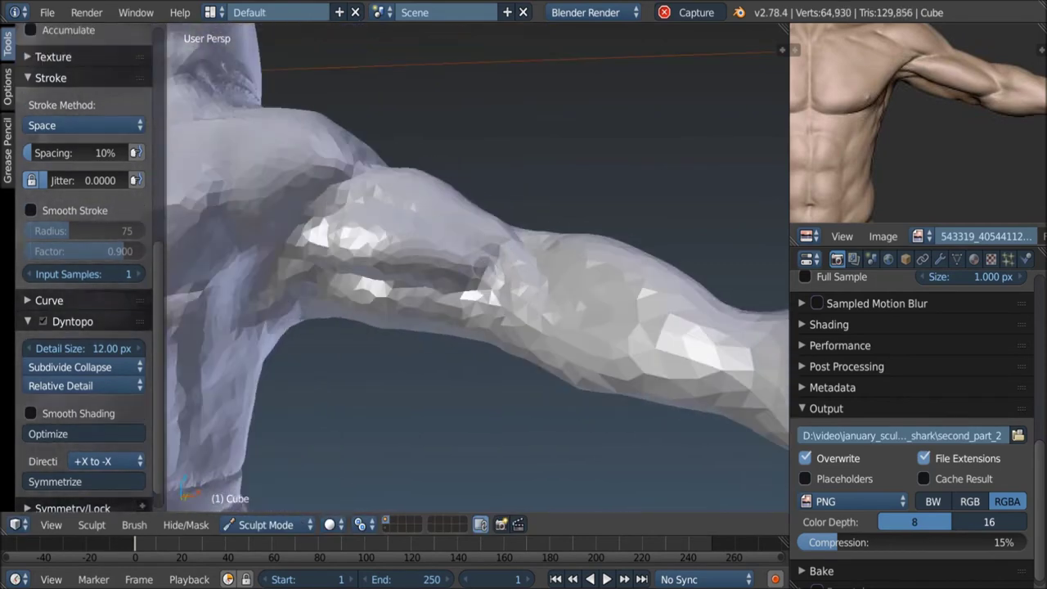
drag(477, 269, 491, 278)
middle_drag(490, 278, 513, 320)
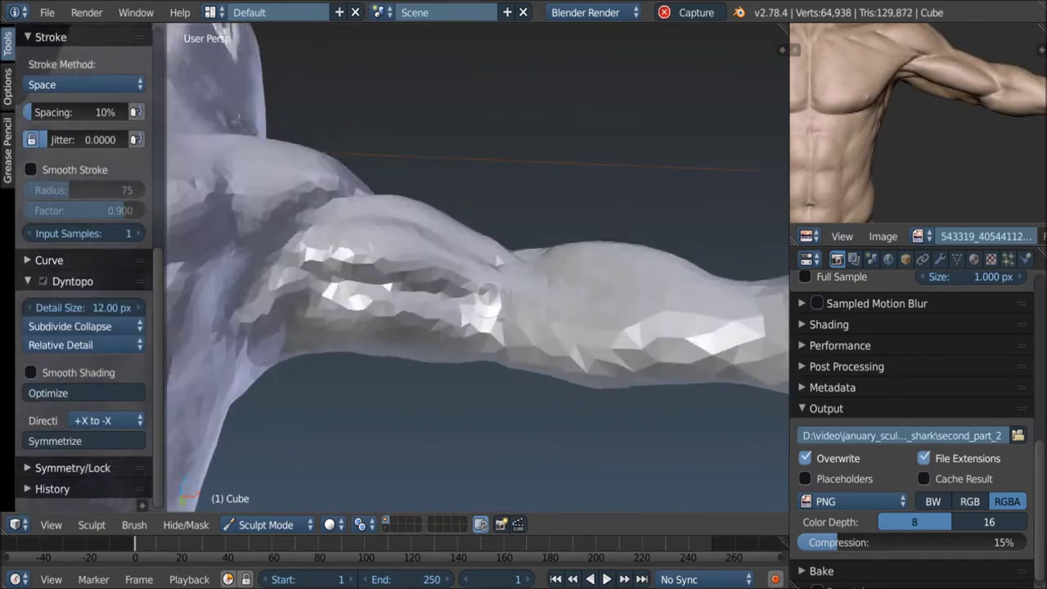
drag(515, 322, 528, 304)
mouse_move(528, 304)
middle_down()
mouse_move(415, 252)
mouse_move(430, 307)
mouse_move(528, 367)
mouse_move(632, 315)
middle_up()
Step: Sculpt the bicep shape and add volume to it
mouse_move(452, 352)
middle_down()
mouse_move(444, 311)
mouse_move(524, 297)
mouse_move(457, 245)
middle_up()
drag(457, 245, 506, 202)
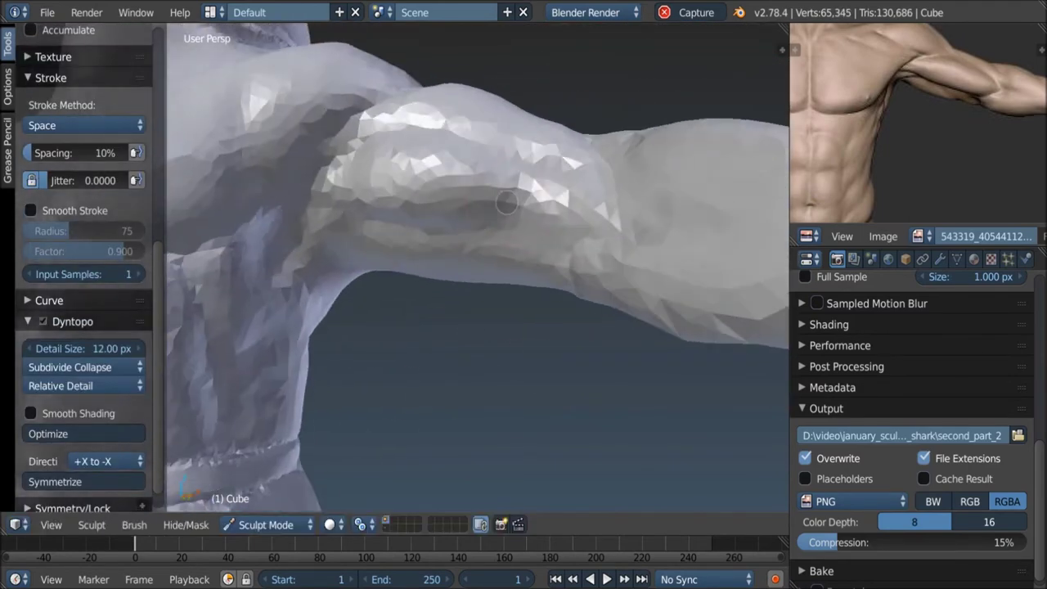
middle_drag(507, 202, 482, 196)
drag(482, 196, 462, 188)
middle_drag(374, 201, 344, 164)
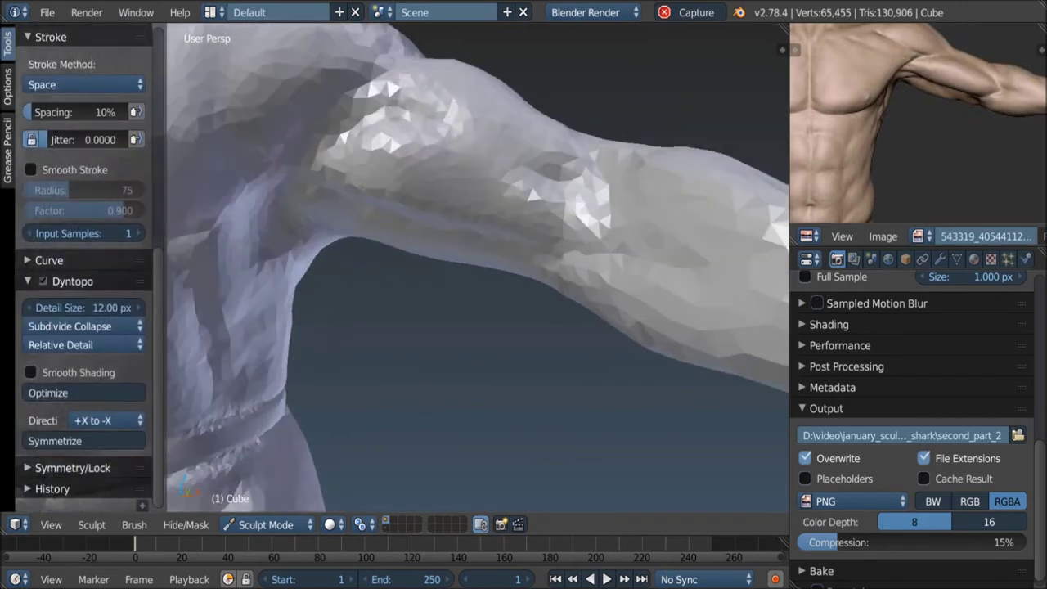
mouse_move(448, 146)
middle_down()
mouse_move(462, 188)
mouse_move(416, 223)
mouse_move(458, 230)
mouse_move(444, 234)
mouse_move(496, 172)
middle_up()
Step: Orbit around the shoulder and sculpt the upper arm from below
middle_drag(422, 284, 471, 233)
middle_drag(393, 98, 354, 39)
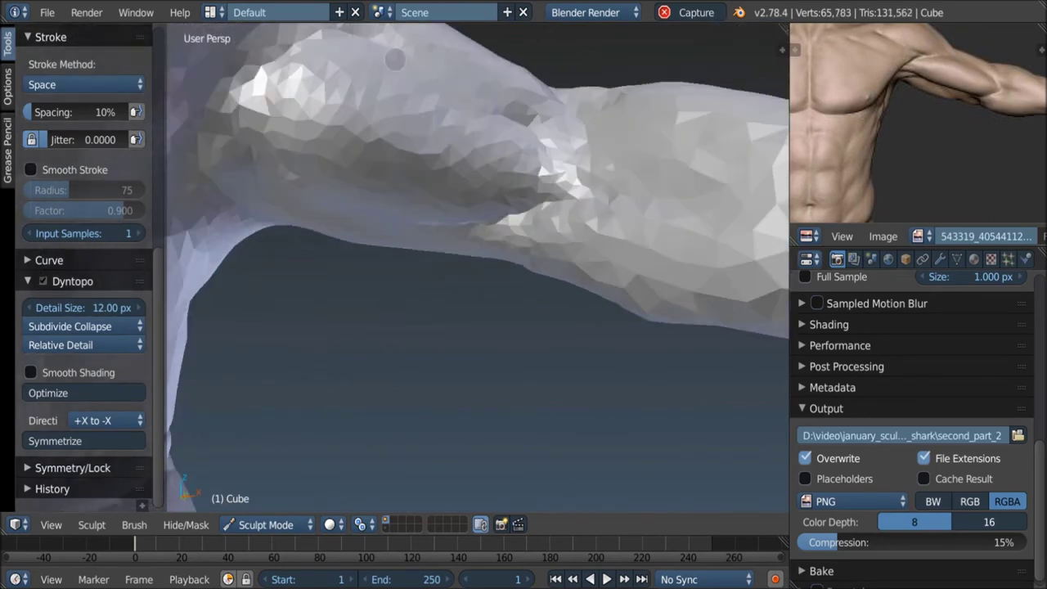
middle_drag(582, 182, 366, 183)
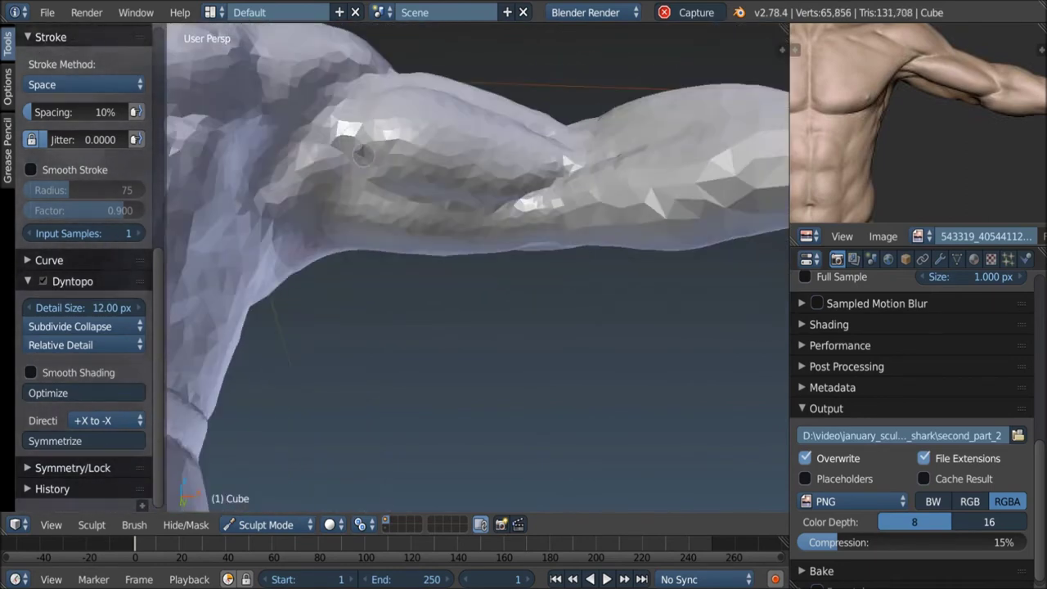
middle_drag(327, 138, 286, 188)
drag(270, 196, 335, 238)
mouse_move(368, 204)
middle_down()
mouse_move(474, 182)
mouse_move(539, 195)
middle_up()
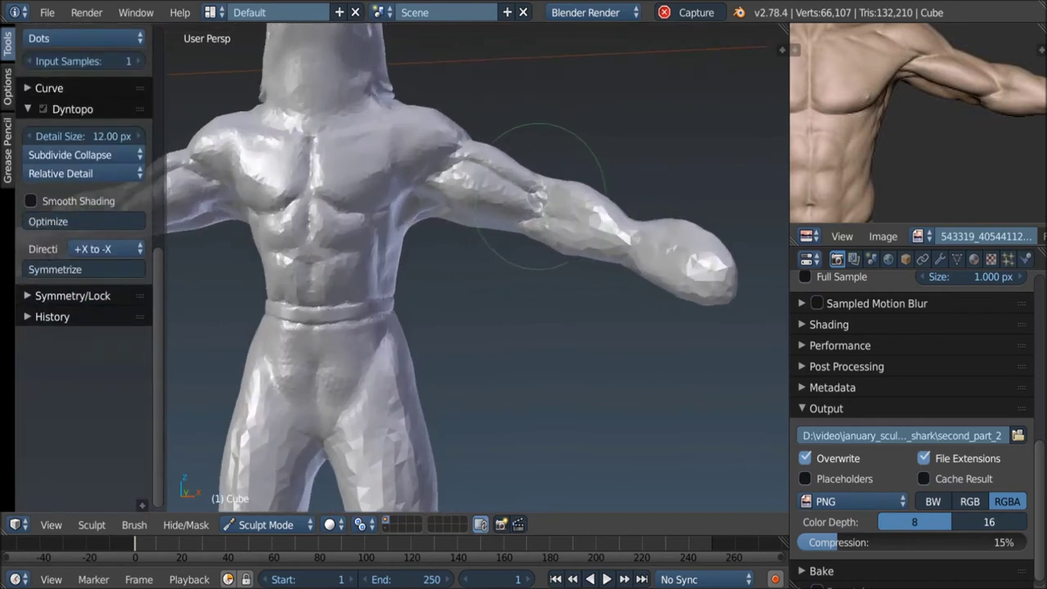
Step: Sculpt more form into the hanging limb from a high view
mouse_move(498, 153)
middle_down()
mouse_move(478, 183)
mouse_move(509, 171)
mouse_move(542, 131)
middle_up()
scroll(579, 205, up, 5)
middle_drag(595, 234, 573, 238)
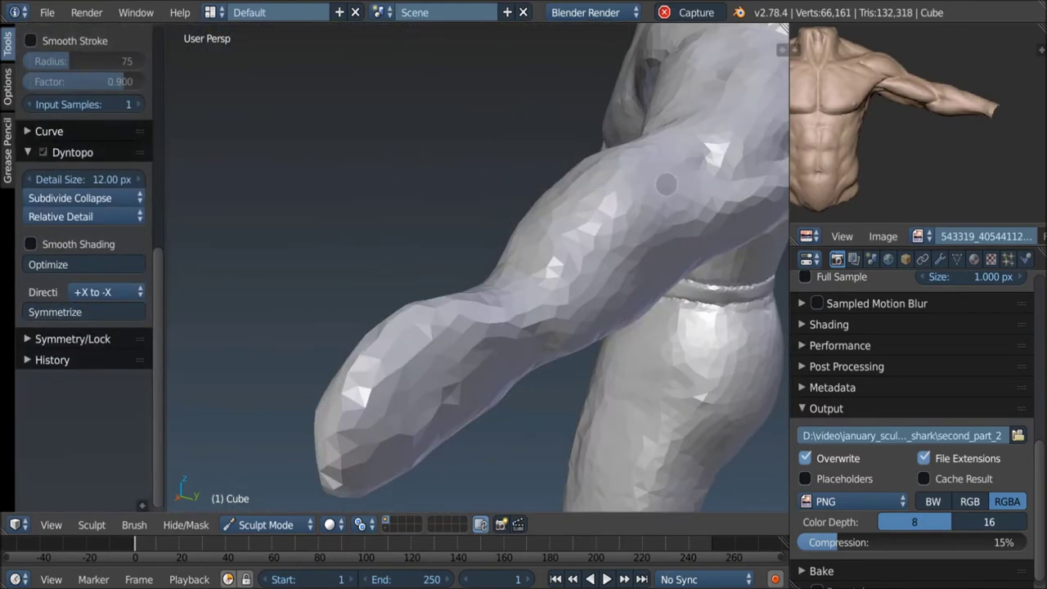
drag(621, 196, 570, 238)
middle_drag(570, 237, 610, 262)
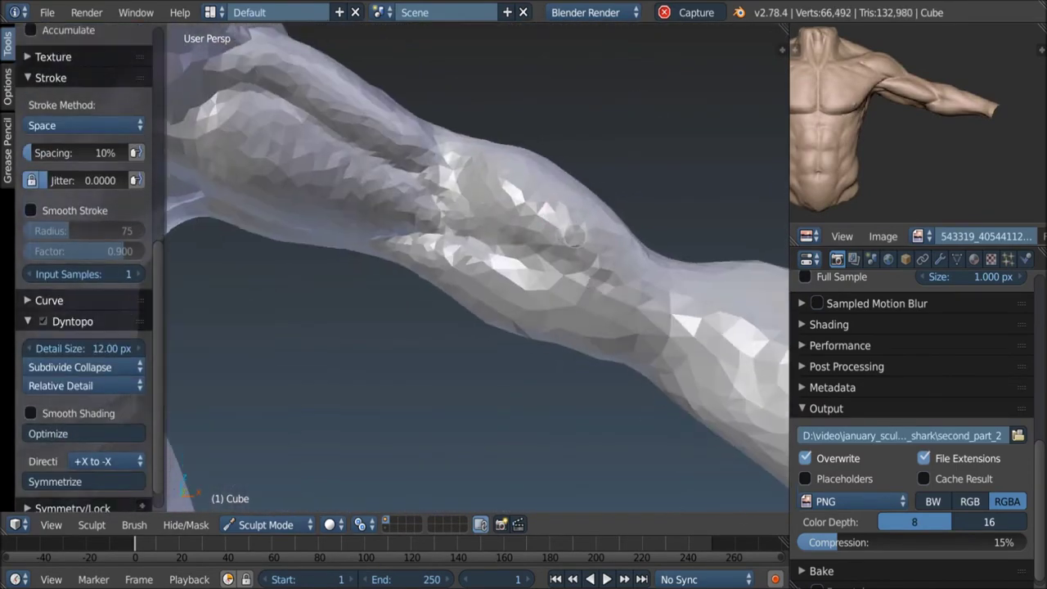
mouse_move(609, 261)
middle_down()
mouse_move(499, 338)
mouse_move(526, 264)
mouse_move(525, 308)
mouse_move(650, 287)
mouse_move(531, 278)
mouse_move(542, 280)
mouse_move(519, 261)
mouse_move(480, 393)
middle_up()
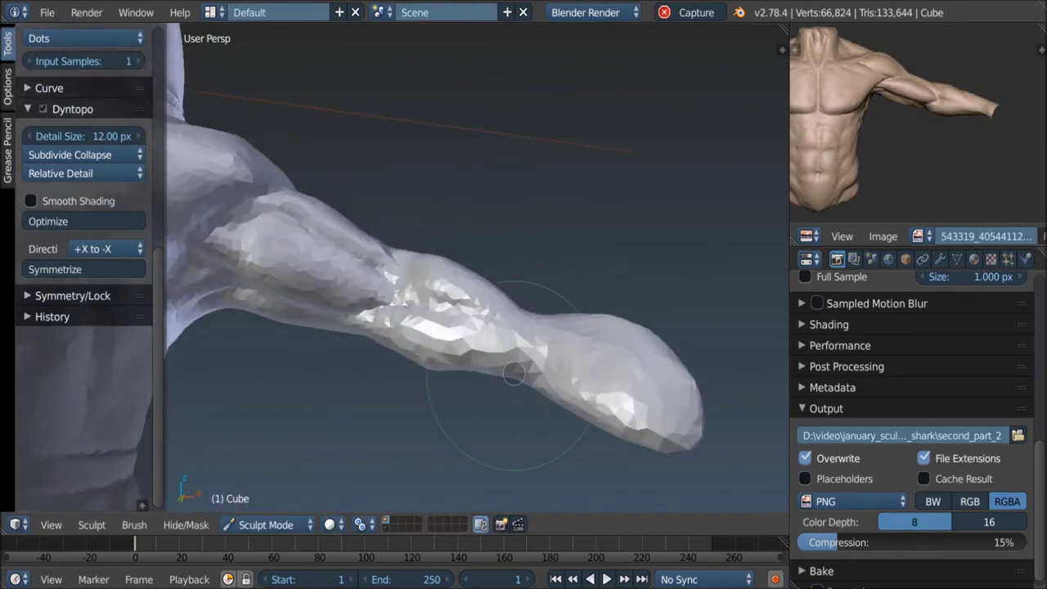
Step: Orbit around the figure to view the hand from new angles
mouse_move(537, 373)
middle_down()
mouse_move(596, 269)
mouse_move(663, 347)
middle_up()
scroll(573, 409, down, 5)
middle_drag(542, 362, 542, 359)
scroll(692, 346, up, 5)
scroll(505, 336, up, 2)
scroll(505, 336, down, 5)
middle_drag(561, 296, 589, 297)
scroll(514, 280, up, 5)
middle_drag(514, 281, 601, 309)
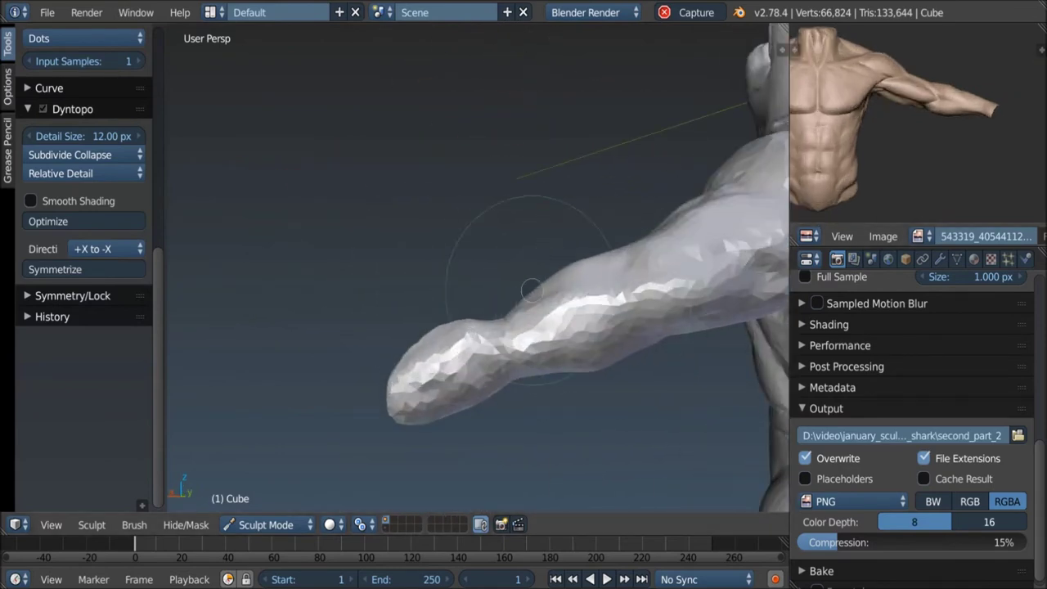
scroll(590, 252, up, 2)
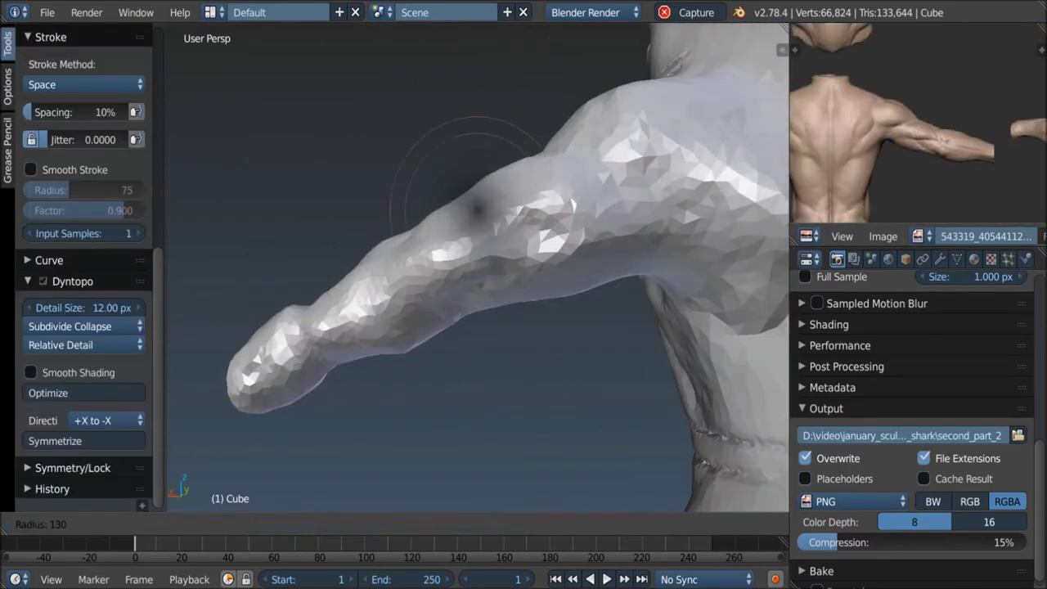
Step: Move in close on the forearm and block it toward a chunky fist
middle_drag(590, 252, 538, 206)
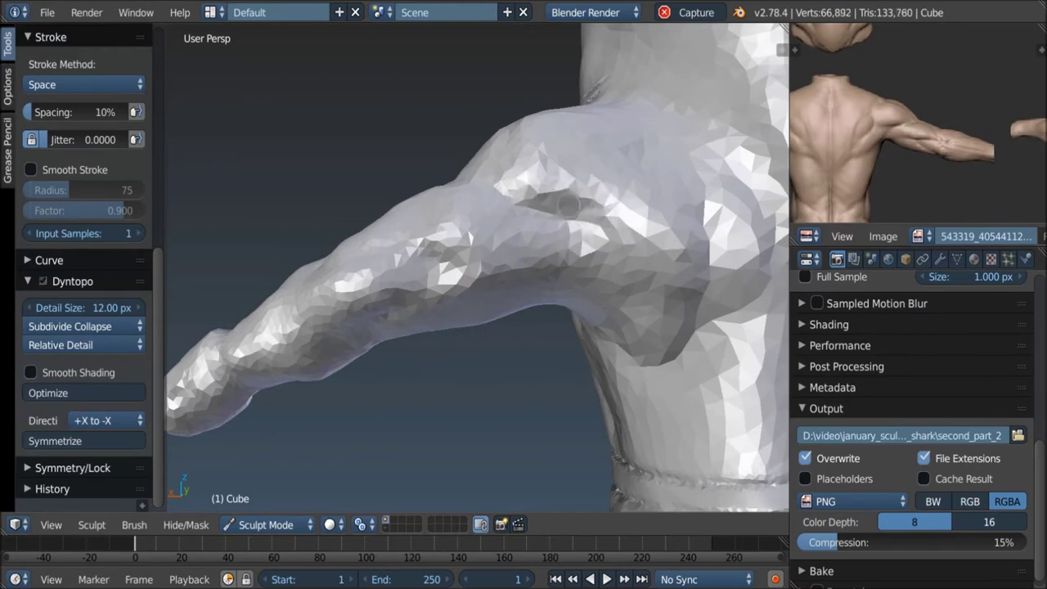
middle_drag(506, 262, 480, 206)
scroll(81, 245, up, 2)
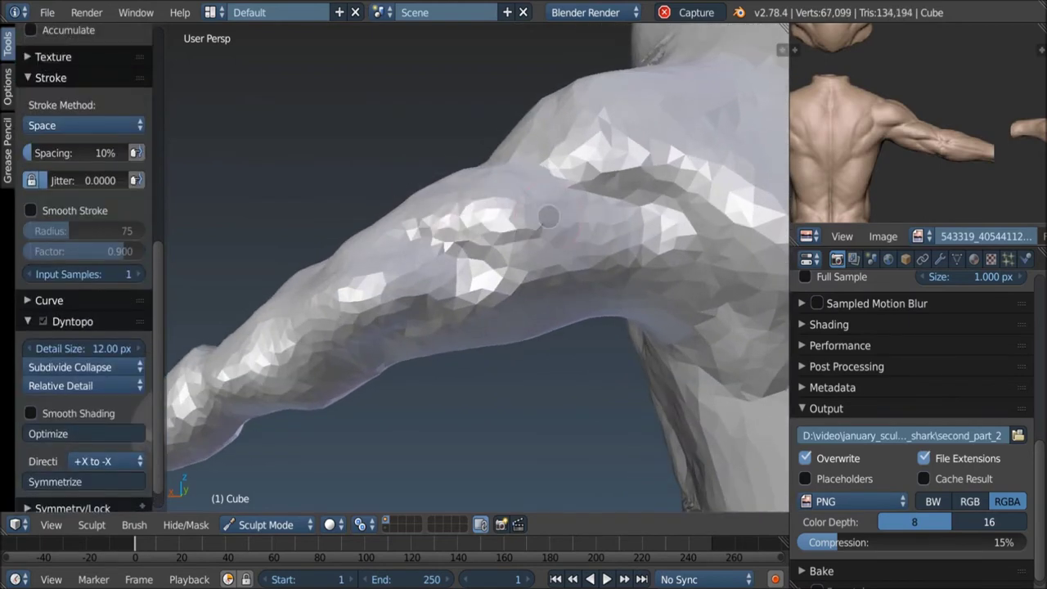
scroll(82, 245, down, 2)
middle_drag(547, 256, 458, 278)
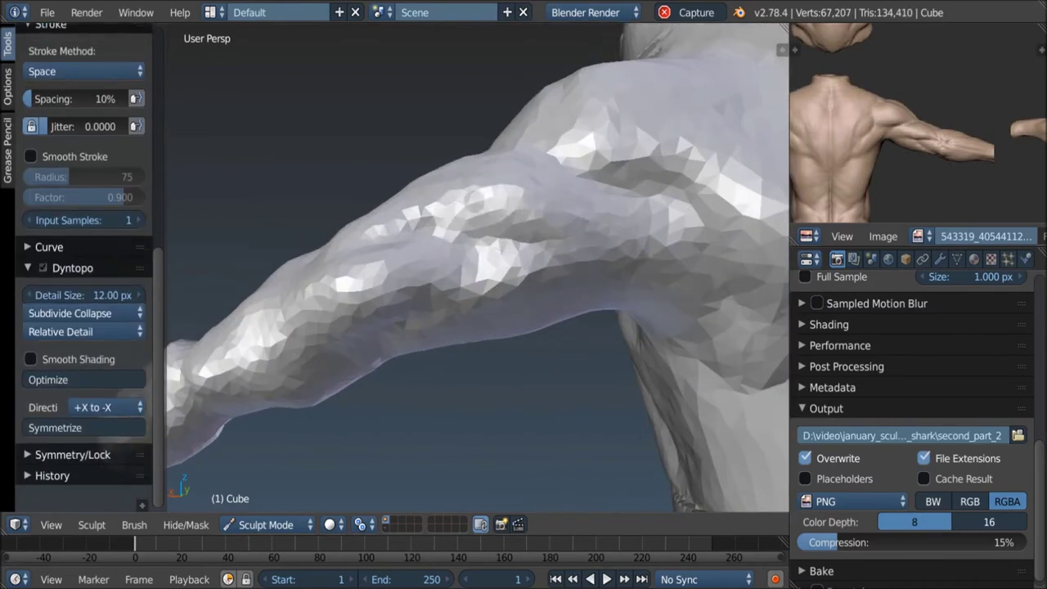
drag(458, 278, 416, 302)
scroll(82, 245, up, 2)
mouse_move(360, 278)
middle_down()
mouse_move(396, 300)
mouse_move(523, 311)
mouse_move(479, 331)
mouse_move(515, 286)
middle_up()
scroll(82, 245, down, 2)
scroll(547, 311, down, 4)
scroll(524, 319, up, 4)
scroll(81, 246, up, 2)
scroll(479, 331, down, 3)
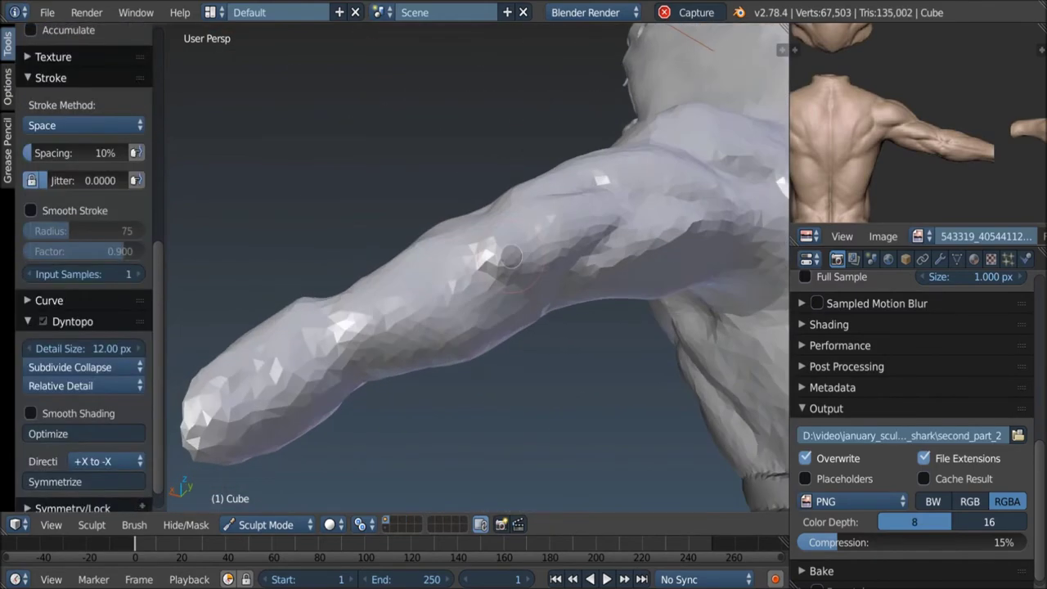
scroll(554, 238, down, 3)
Step: Turn the figure to the front, enlarge the brush and refine the fist's knuckle creases
middle_drag(553, 241, 491, 209)
scroll(531, 233, up, 3)
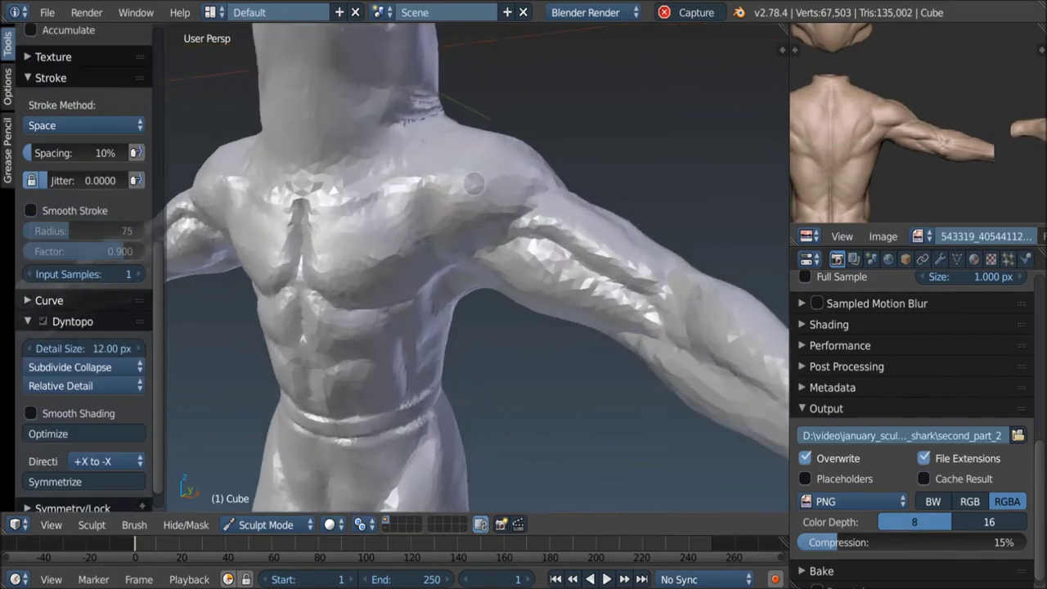
scroll(473, 195, up, 3)
middle_drag(564, 163, 531, 217)
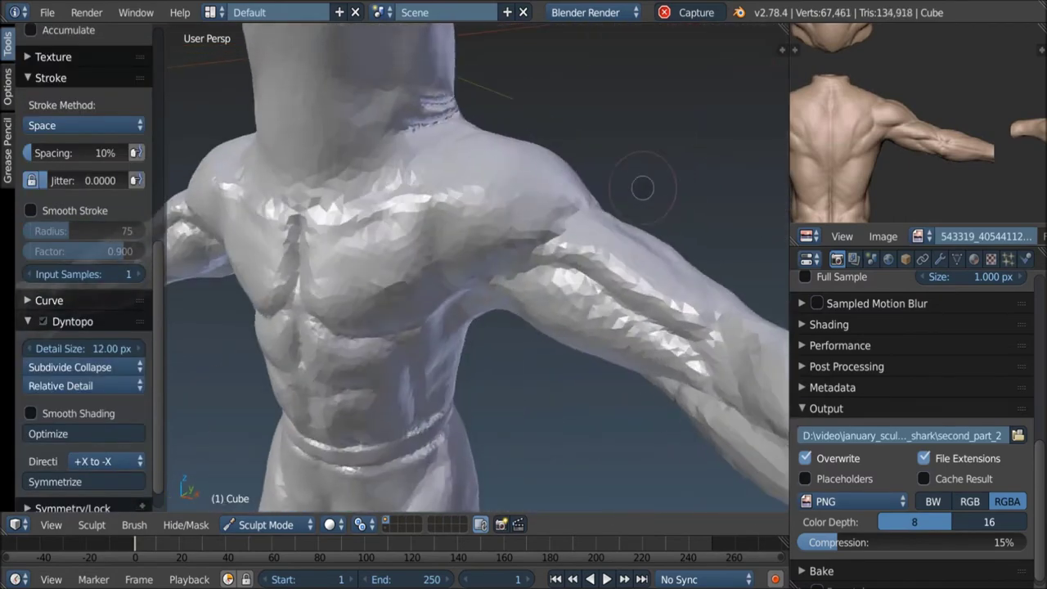
scroll(532, 217, down, 3)
scroll(529, 223, down, 2)
middle_drag(633, 210, 624, 218)
scroll(628, 214, up, 2)
scroll(634, 213, up, 3)
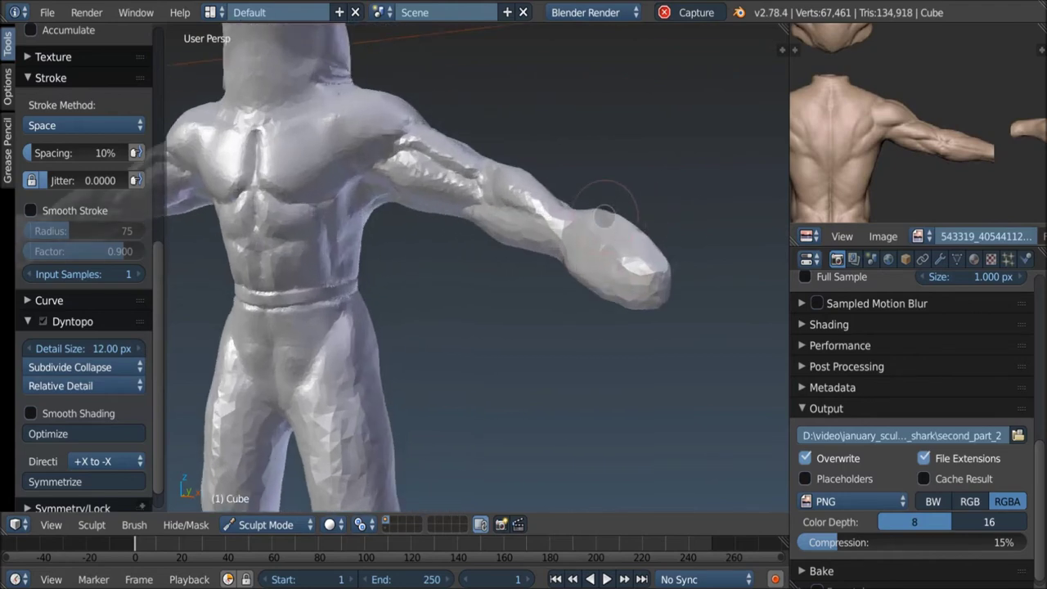
key(f)
middle_drag(622, 290, 639, 270)
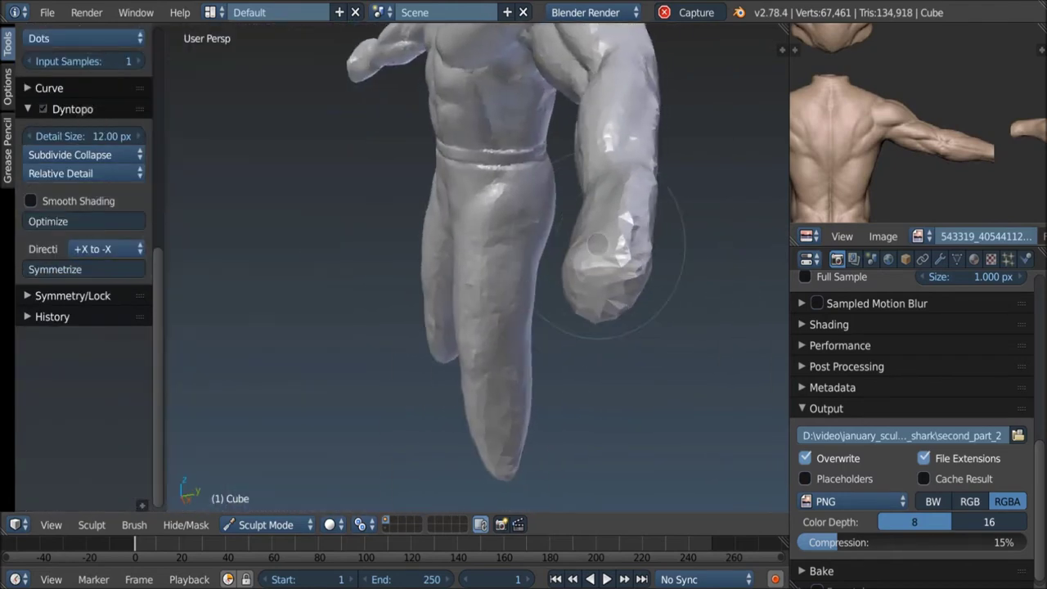
scroll(615, 308, down, 3)
mouse_move(615, 307)
middle_down()
mouse_move(571, 267)
mouse_move(561, 222)
mouse_move(580, 238)
mouse_move(524, 278)
middle_up()
scroll(589, 278, up, 3)
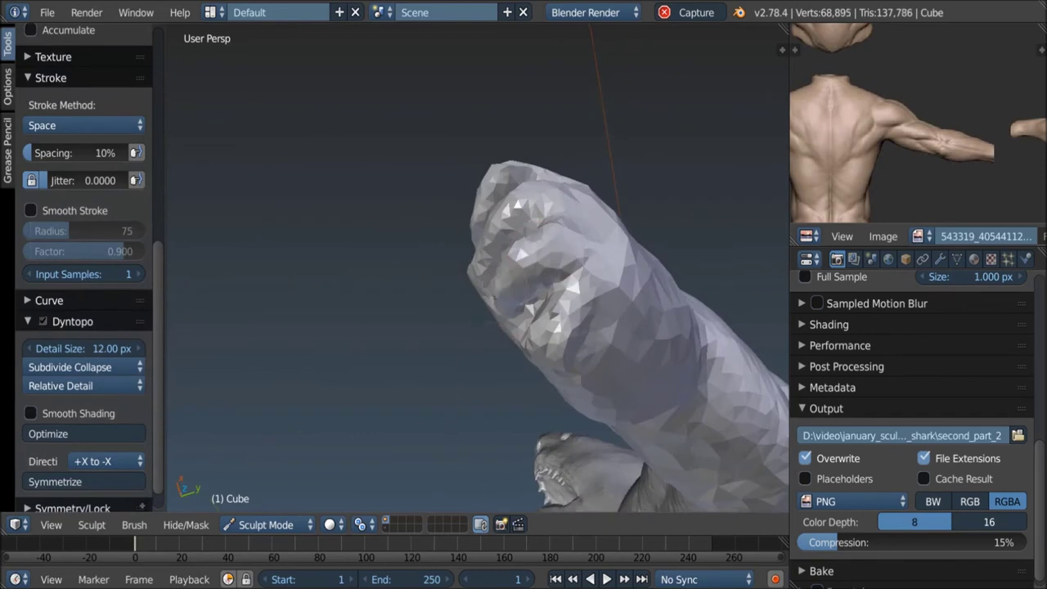
Step: Sculpt detail into the top of the shark-man's fist from two angles
middle_drag(508, 222, 531, 262)
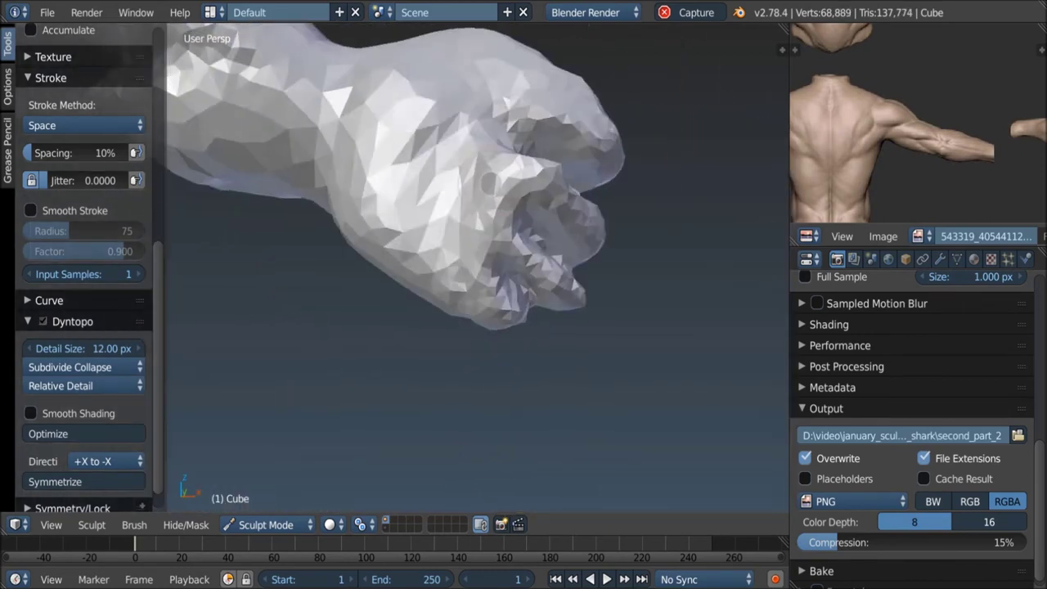
middle_drag(435, 244, 478, 325)
middle_drag(428, 219, 505, 343)
key(z)
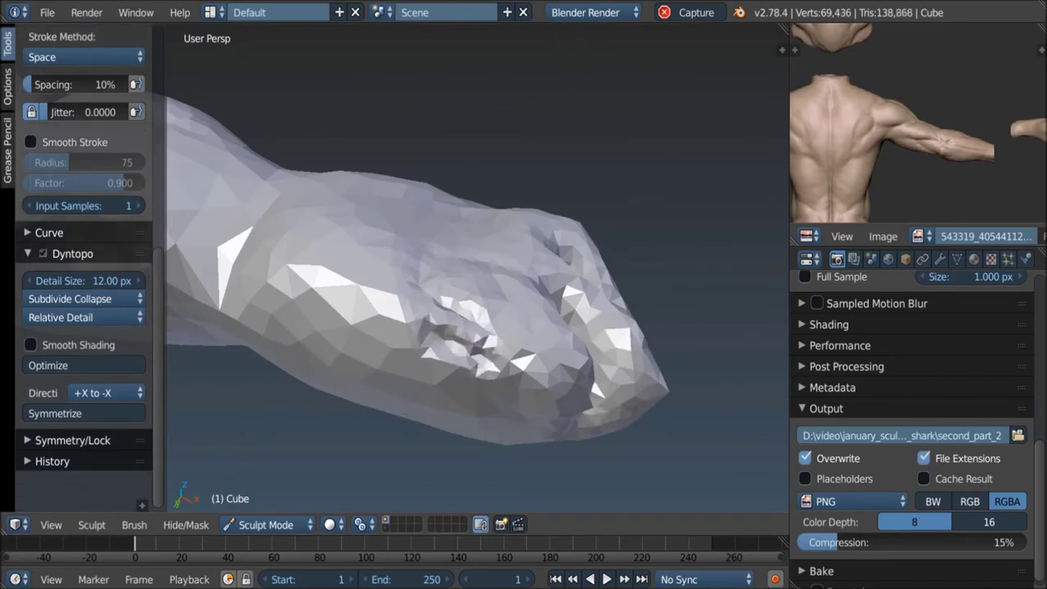
middle_drag(450, 319, 482, 245)
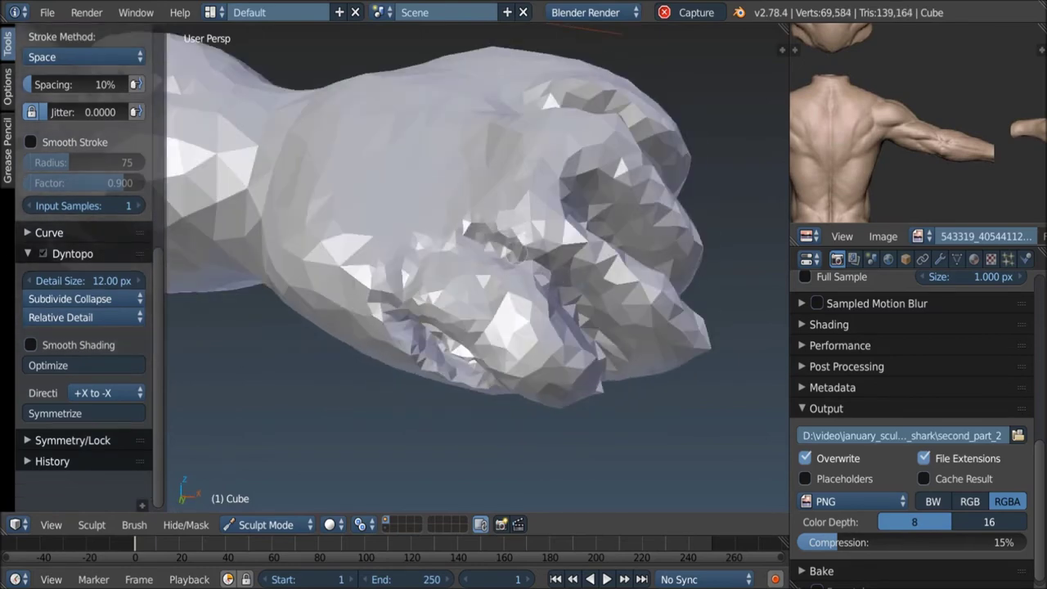
mouse_move(499, 260)
middle_down()
mouse_move(414, 290)
mouse_move(565, 371)
middle_up()
Step: Sculpt strokes across the fist's knuckles and into its fingers
scroll(414, 289, up, 4)
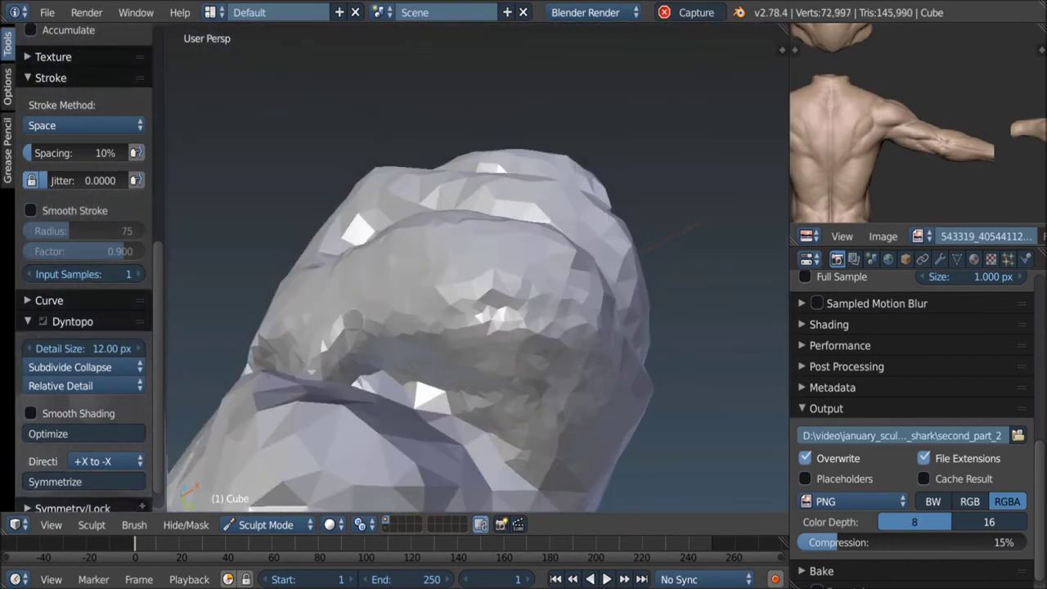
middle_drag(351, 321, 311, 311)
drag(246, 262, 351, 344)
mouse_move(352, 343)
middle_down()
mouse_move(393, 295)
mouse_move(425, 278)
mouse_move(409, 296)
middle_up()
scroll(382, 301, up, 3)
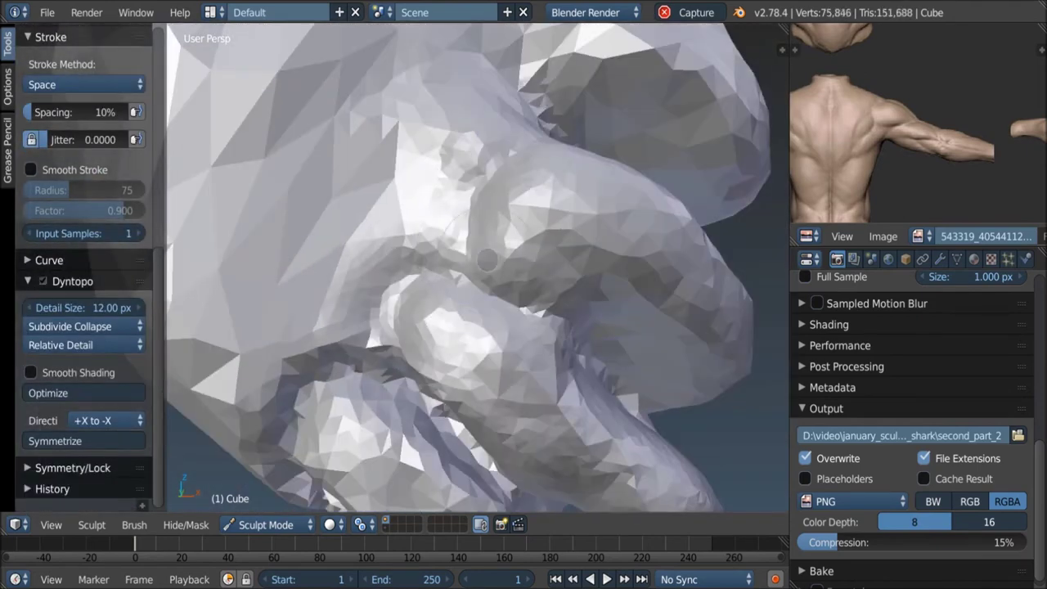
middle_drag(520, 273, 474, 254)
scroll(475, 254, down, 5)
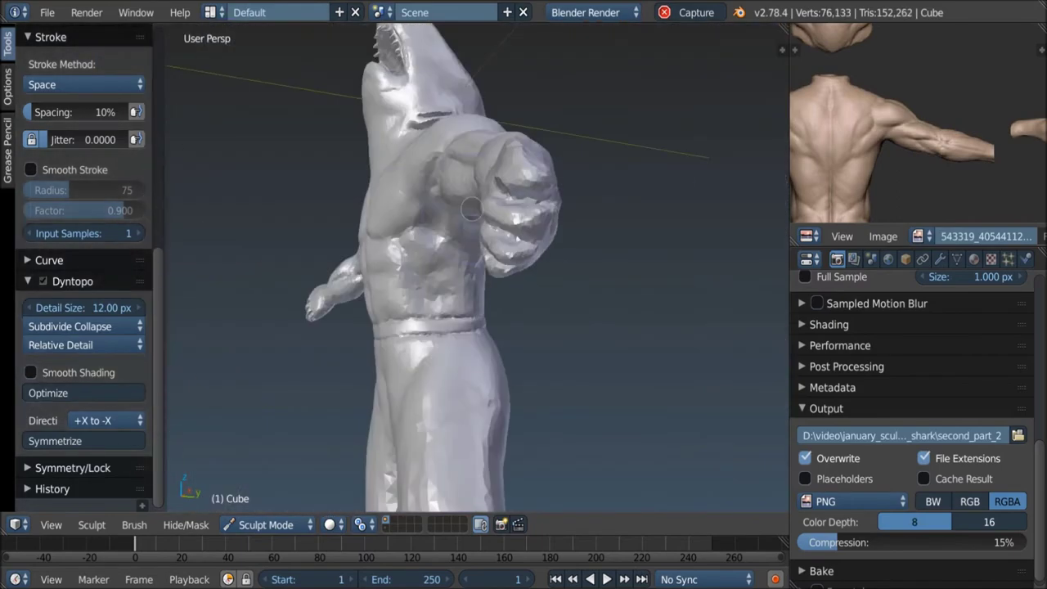
scroll(455, 247, up, 5)
scroll(456, 247, up, 3)
Step: Add small touch-up strokes to the fist, checking it from several angles
drag(556, 214, 584, 228)
scroll(587, 281, up, 3)
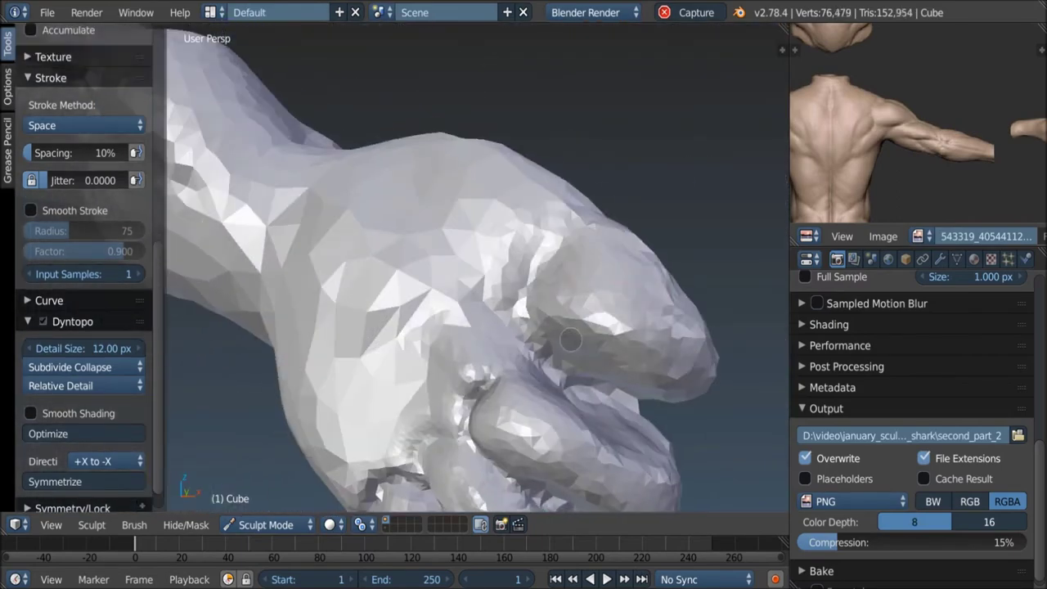
middle_drag(570, 338, 608, 417)
scroll(609, 418, down, 2)
drag(587, 398, 590, 401)
scroll(591, 400, down, 4)
scroll(529, 351, up, 4)
scroll(493, 389, up, 2)
scroll(530, 344, up, 2)
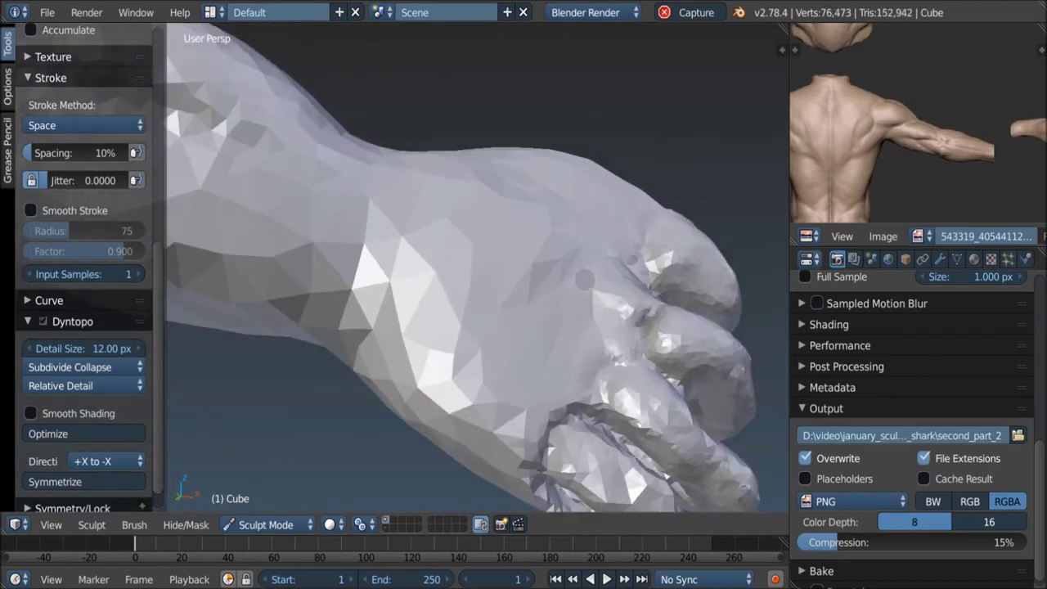
middle_drag(577, 312, 468, 291)
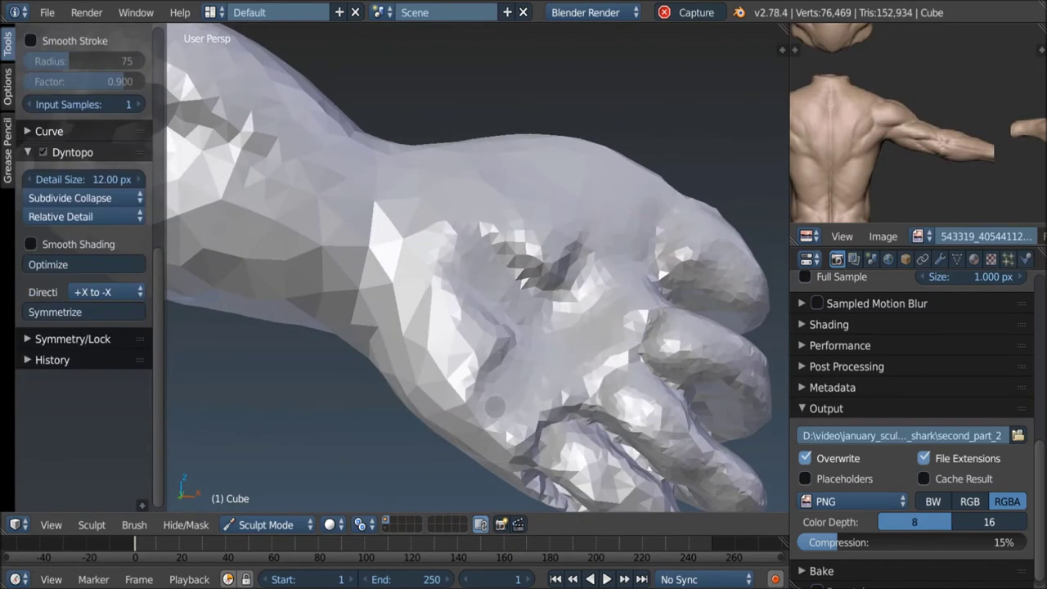
mouse_move(584, 250)
middle_down()
mouse_move(580, 288)
mouse_move(554, 299)
mouse_move(460, 277)
middle_up()
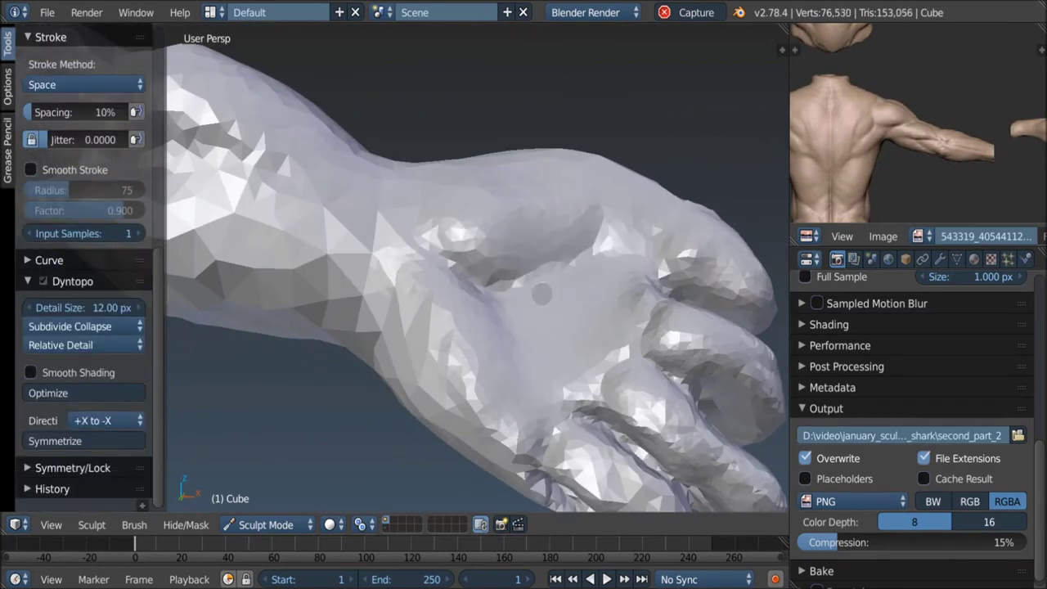
mouse_move(573, 322)
middle_down()
mouse_move(404, 285)
mouse_move(571, 272)
mouse_move(596, 297)
mouse_move(562, 357)
mouse_move(528, 269)
middle_up()
Step: Resize the sculpt brush and move in close to the fist's thumb side
key(f)
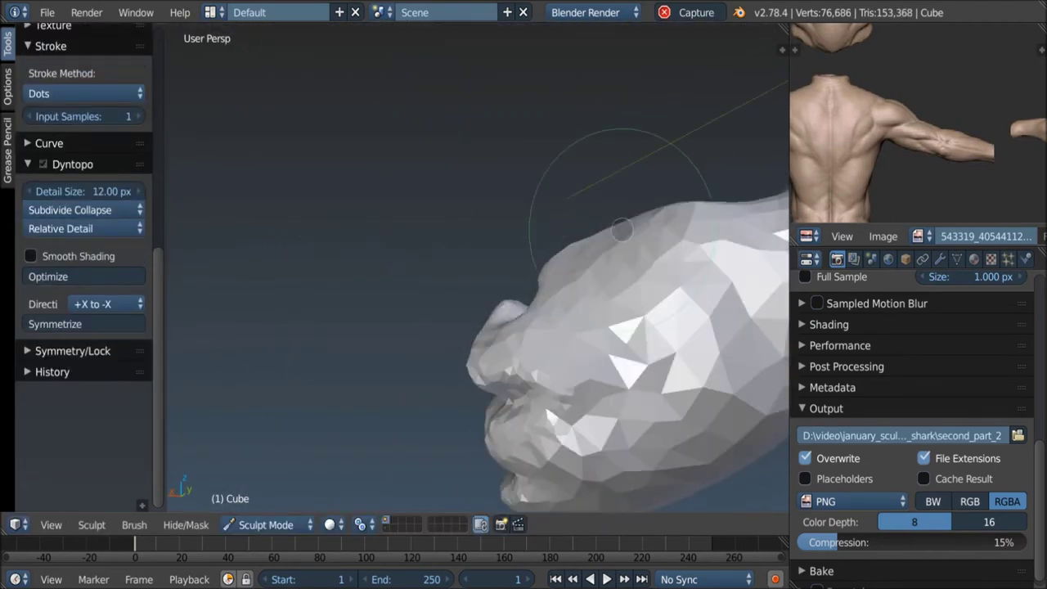
click(619, 235)
scroll(554, 225, down, 4)
mouse_move(662, 245)
middle_down()
mouse_move(566, 192)
mouse_move(557, 270)
mouse_move(542, 187)
mouse_move(525, 194)
mouse_move(558, 224)
mouse_move(532, 252)
mouse_move(502, 231)
middle_up()
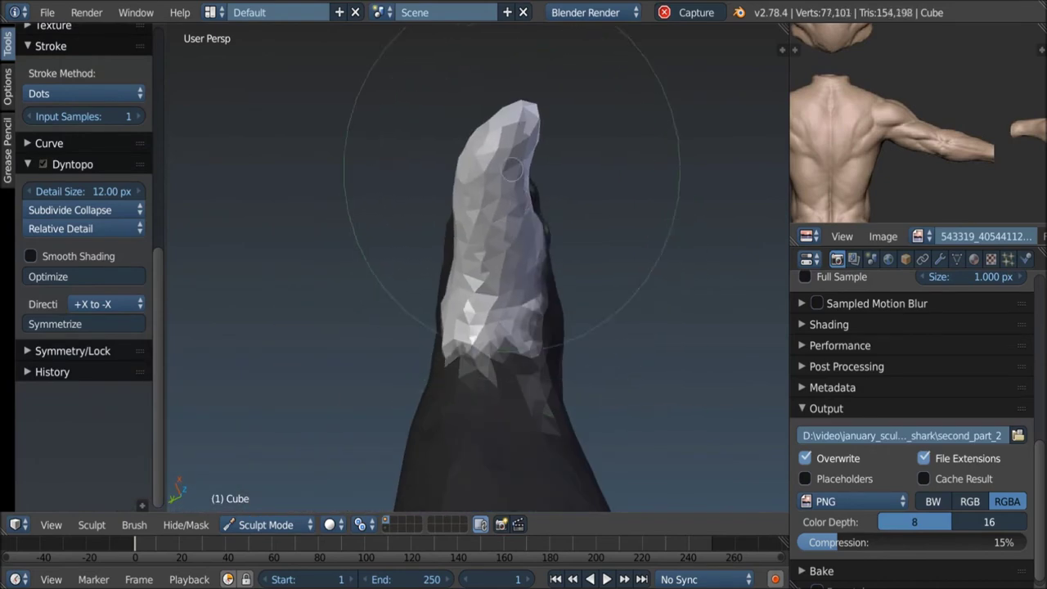
mouse_move(494, 193)
middle_down()
mouse_move(551, 175)
mouse_move(513, 219)
mouse_move(577, 217)
mouse_move(523, 200)
mouse_move(490, 344)
mouse_move(483, 182)
mouse_move(304, 156)
middle_up()
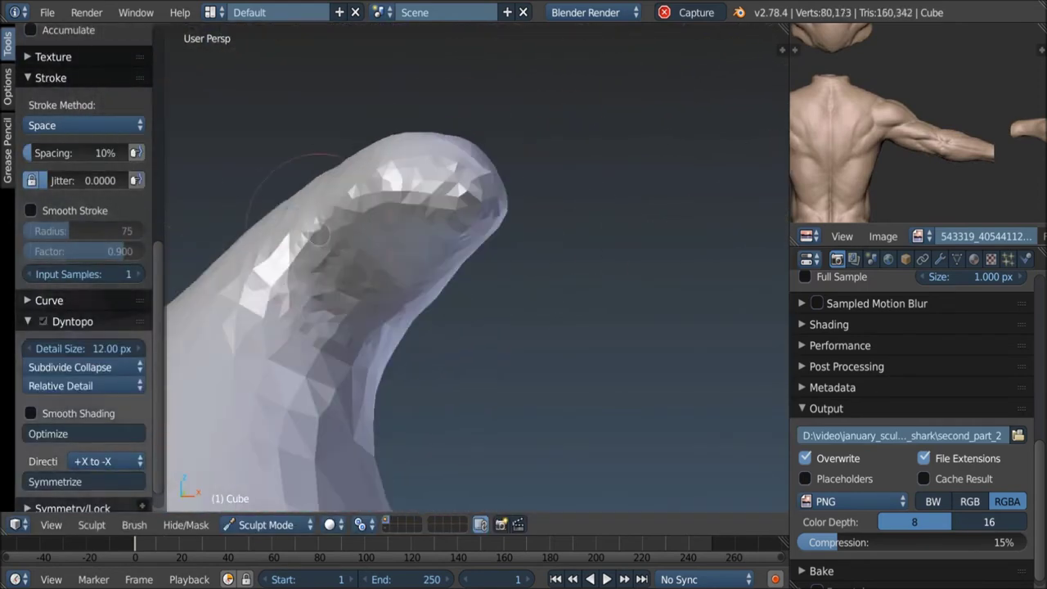
scroll(329, 212, up, 10)
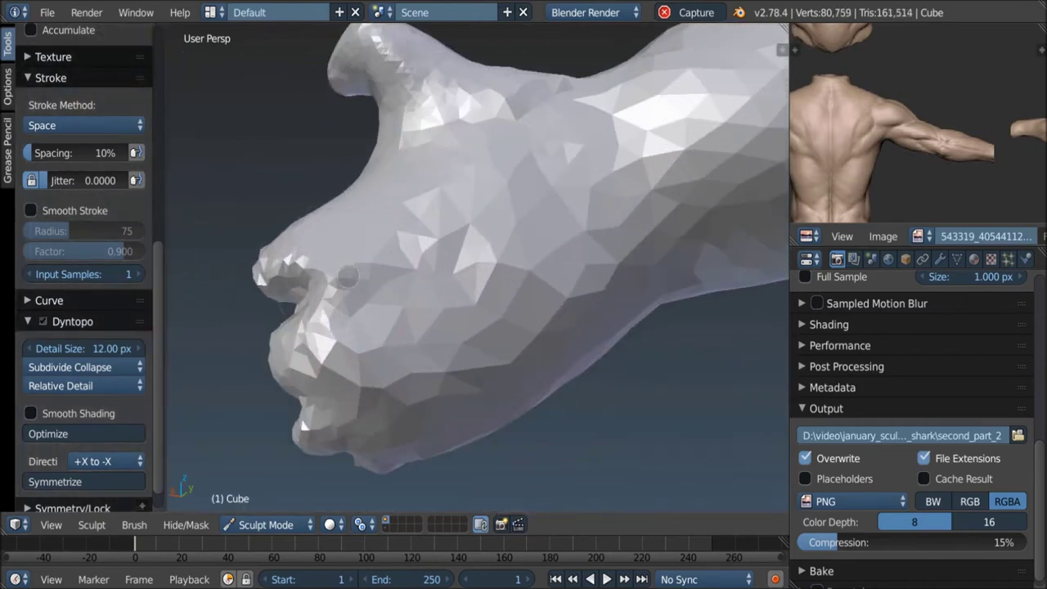
scroll(82, 245, down, 2)
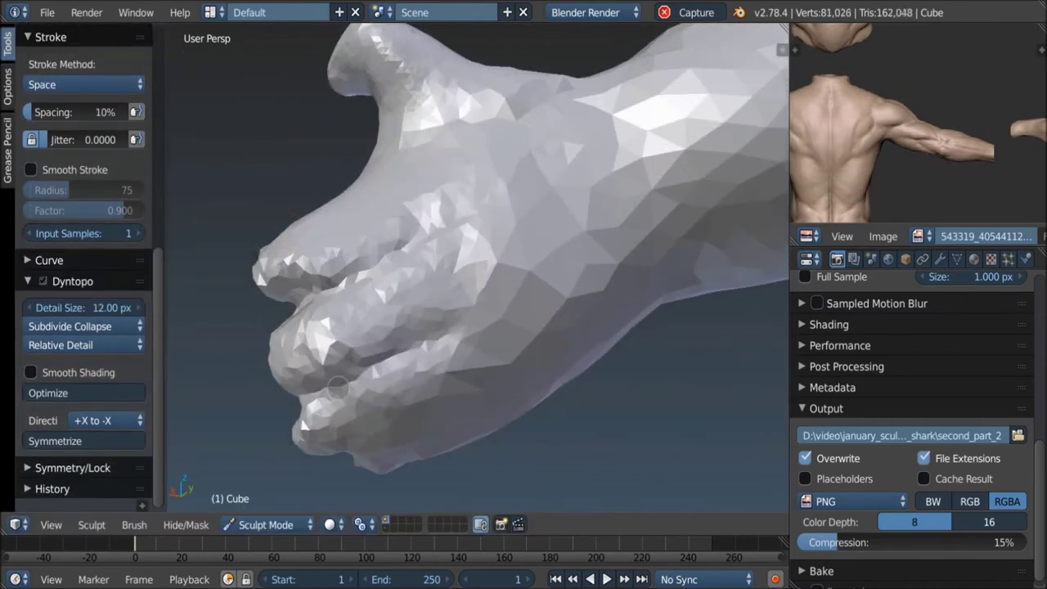
Step: Smooth the hand's surface, fingers and fingertips
middle_drag(309, 389, 291, 415)
middle_drag(398, 351, 245, 278)
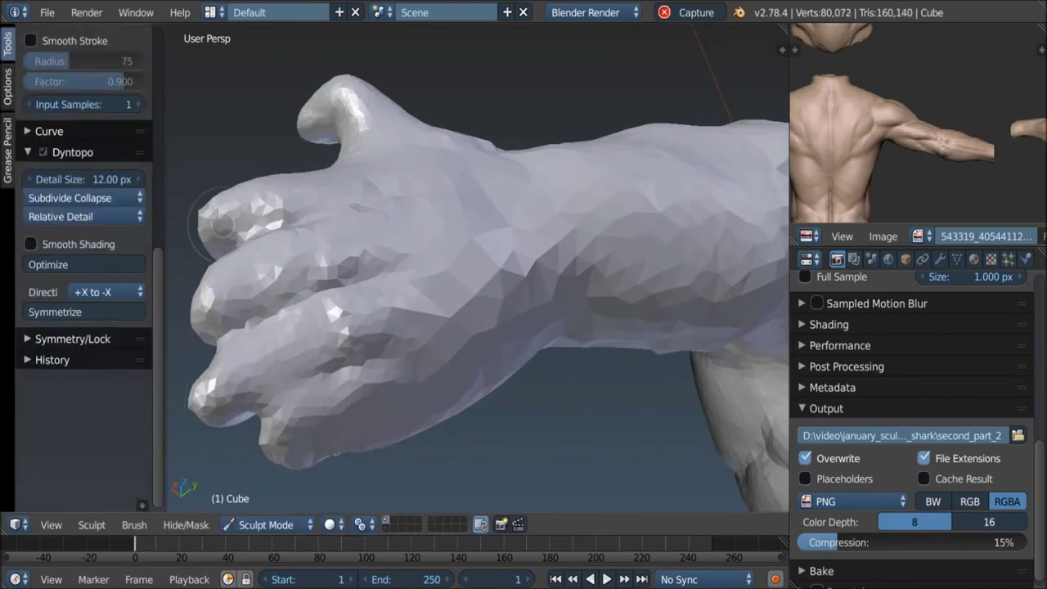
mouse_move(279, 323)
middle_down()
mouse_move(324, 295)
mouse_move(164, 270)
middle_up()
scroll(82, 246, up, 1)
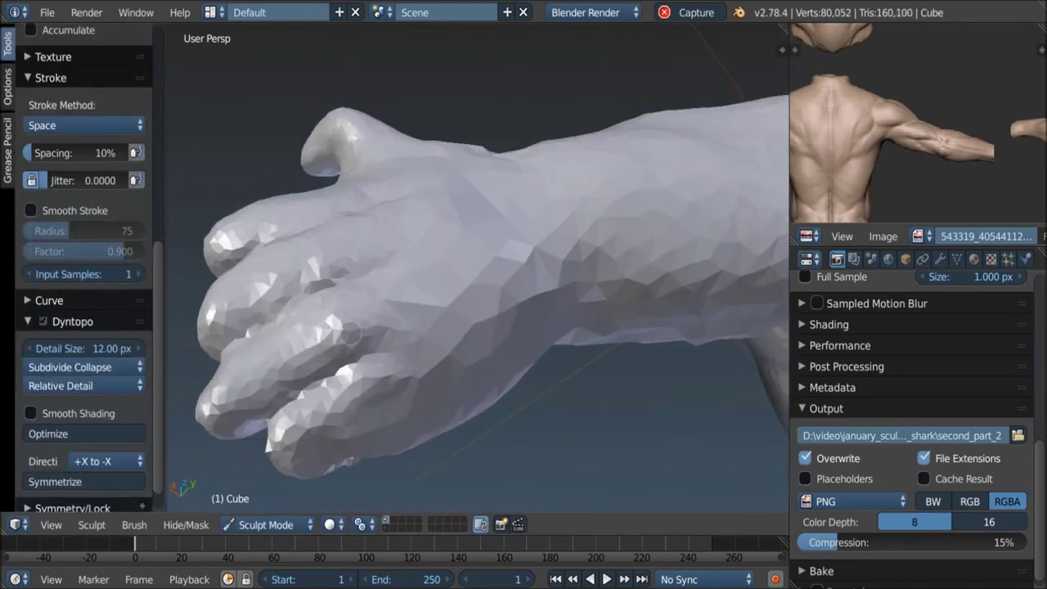
mouse_move(382, 412)
middle_down()
mouse_move(374, 234)
mouse_move(498, 273)
middle_up()
scroll(374, 234, down, 5)
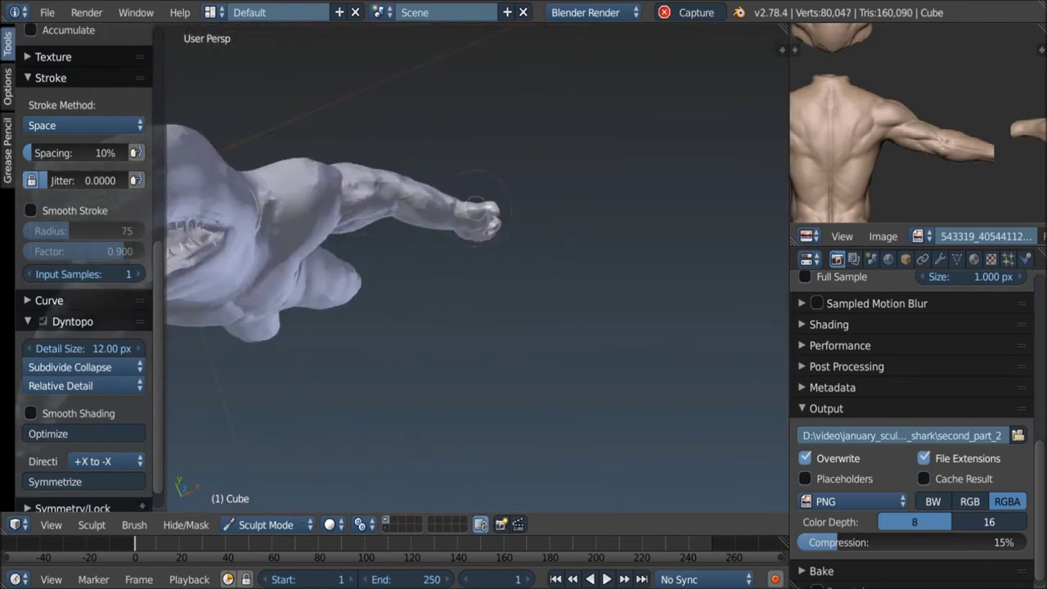
Step: Mask the arm and rotate the hand palm-up at the wrist with proportional editing in Edit Mode
scroll(477, 198, up, 2)
key(ctrl+i)
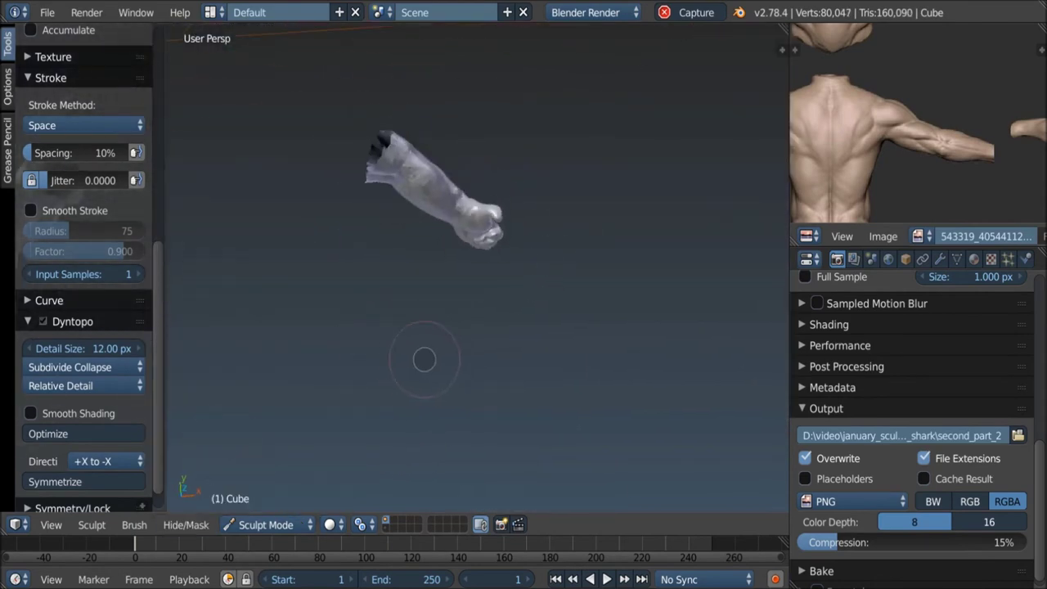
key(Tab)
scroll(439, 236, up, 3)
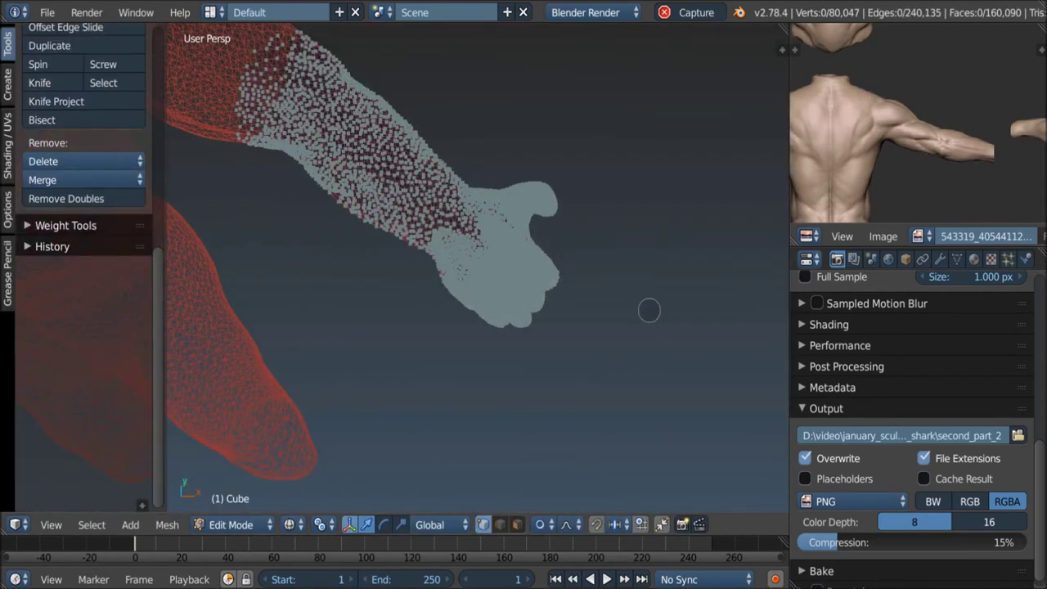
key(l)
middle_drag(451, 238, 613, 313)
key(r)
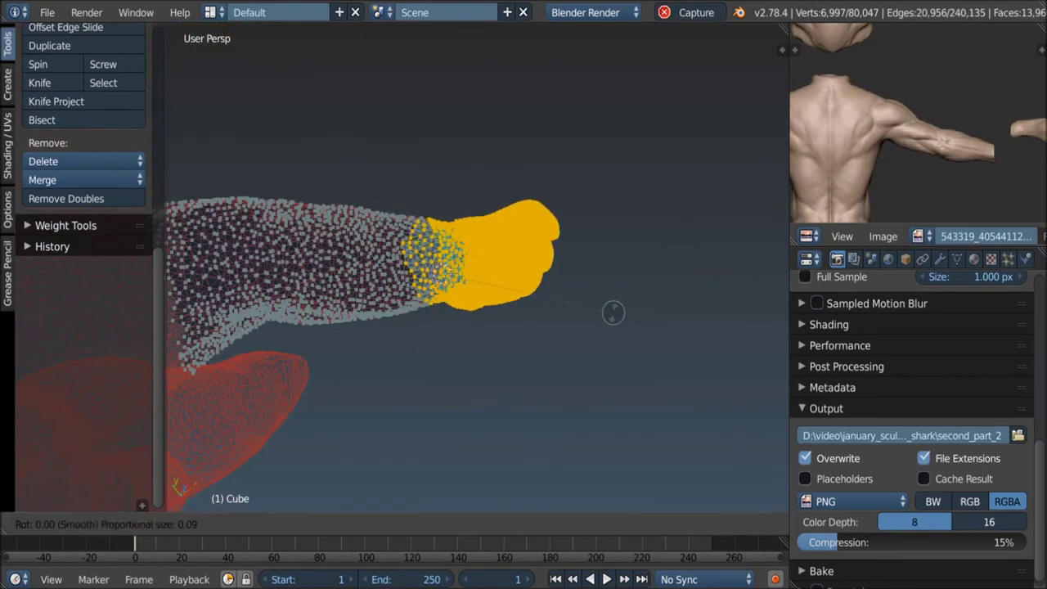
mouse_move(545, 301)
middle_down()
mouse_move(524, 278)
mouse_move(556, 270)
mouse_move(572, 301)
mouse_move(565, 232)
mouse_move(584, 220)
mouse_move(665, 299)
middle_up()
key(KP_7)
click(619, 284)
key(ctrl+Tab)
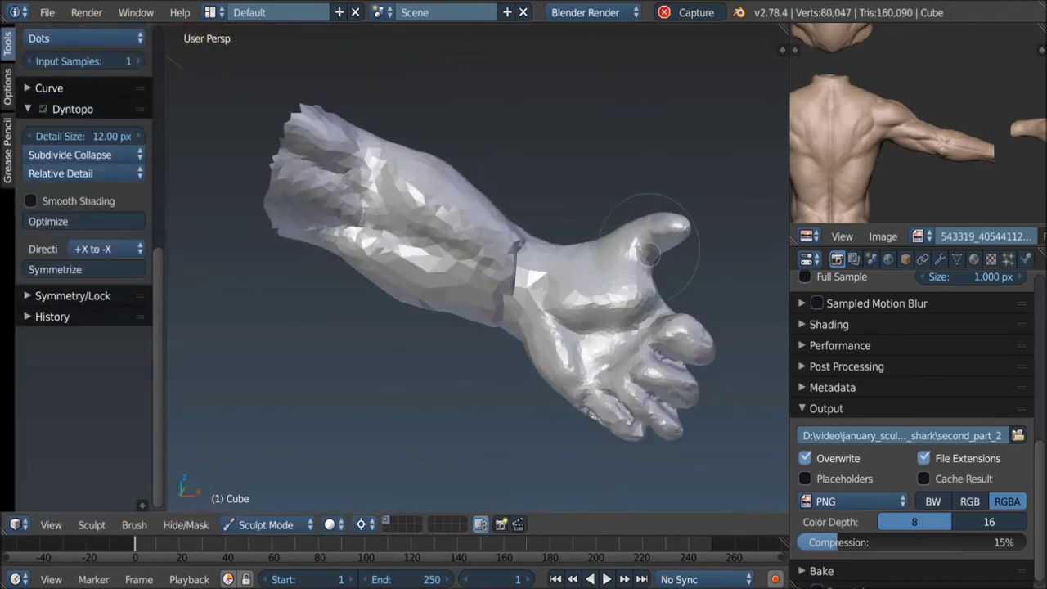
Step: Smooth the reposed hand and sculpt more detail into the thumb
drag(646, 286, 613, 299)
scroll(654, 282, up, 2)
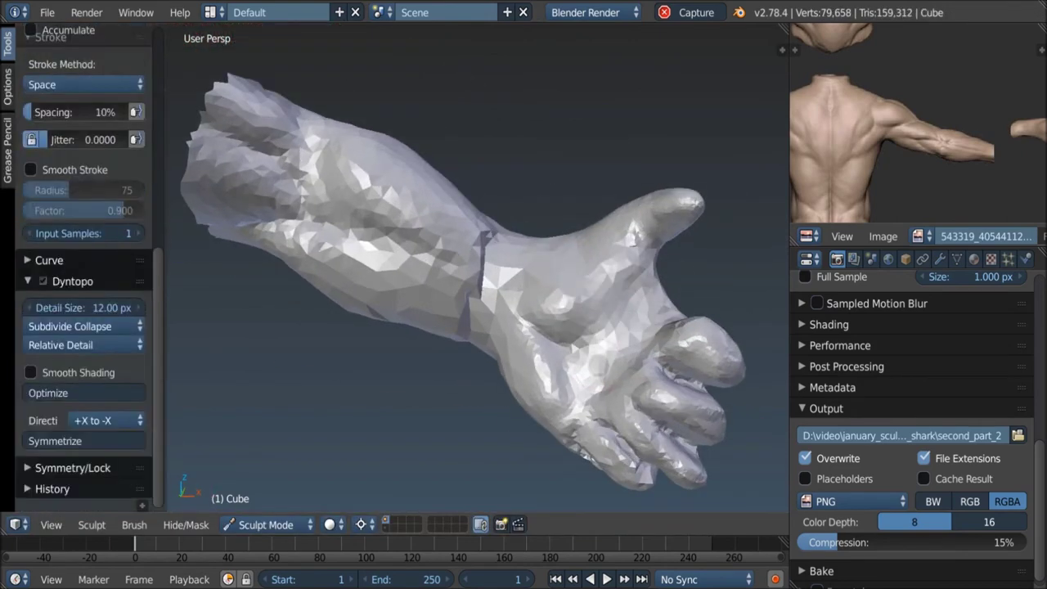
middle_drag(624, 288, 540, 280)
scroll(541, 278, up, 2)
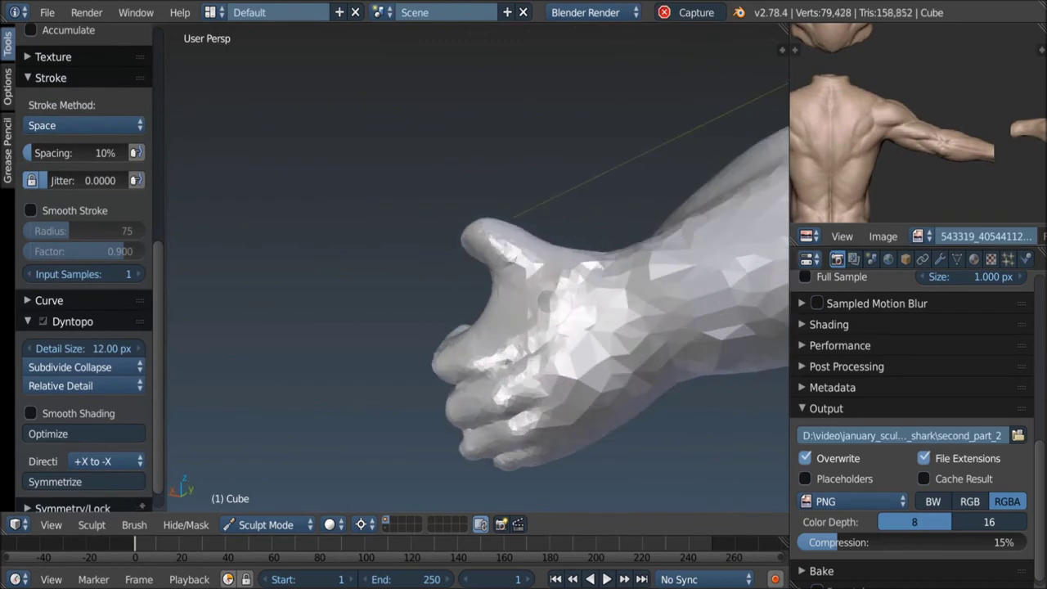
scroll(546, 294, up, 2)
middle_drag(546, 294, 516, 340)
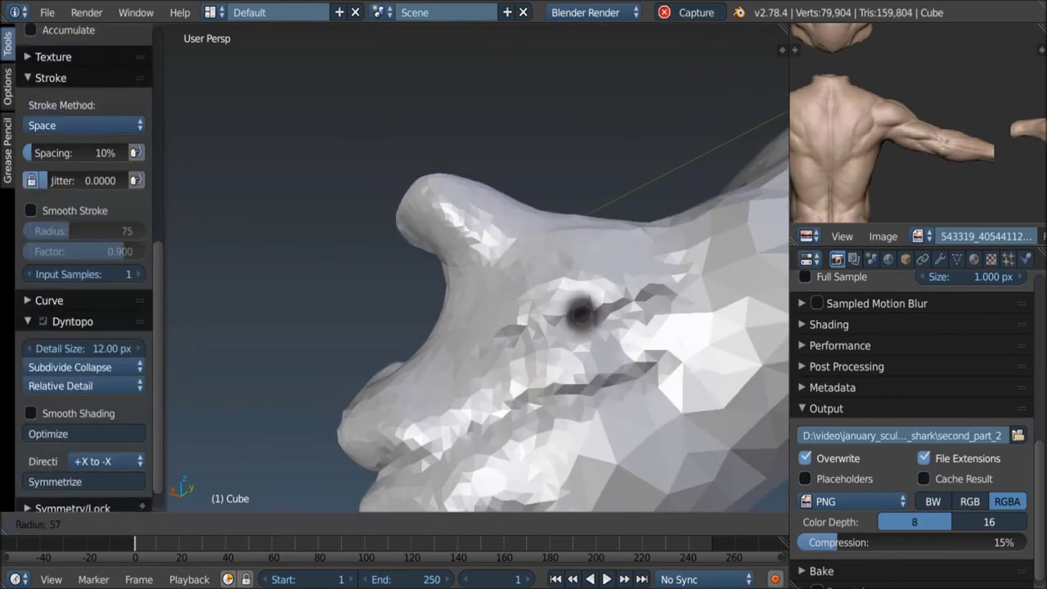
Step: Turn the view to the figure's front and bring up the Add Modifier list
mouse_move(574, 392)
middle_down()
mouse_move(718, 180)
mouse_move(712, 221)
middle_up()
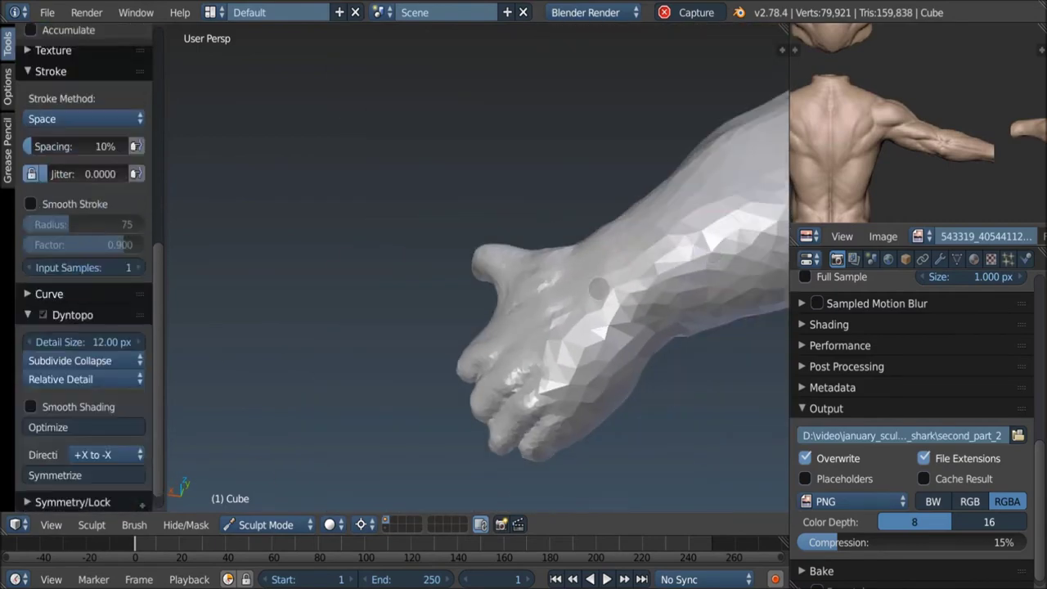
scroll(720, 237, up, 3)
mouse_move(572, 294)
middle_down()
mouse_move(586, 283)
mouse_move(509, 166)
middle_up()
scroll(586, 282, down, 3)
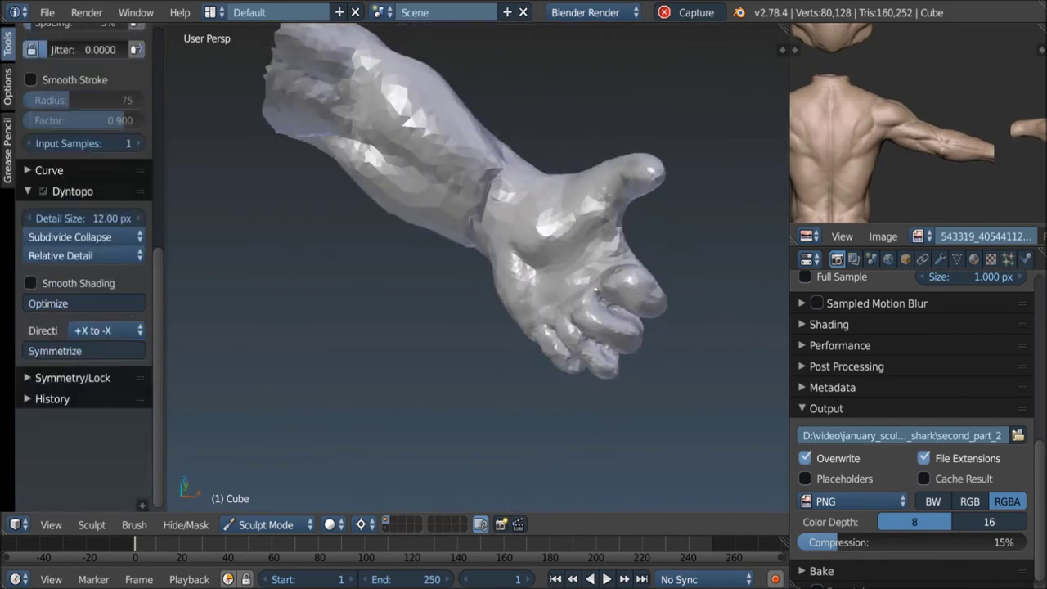
scroll(509, 166, up, 1)
scroll(523, 180, up, 1)
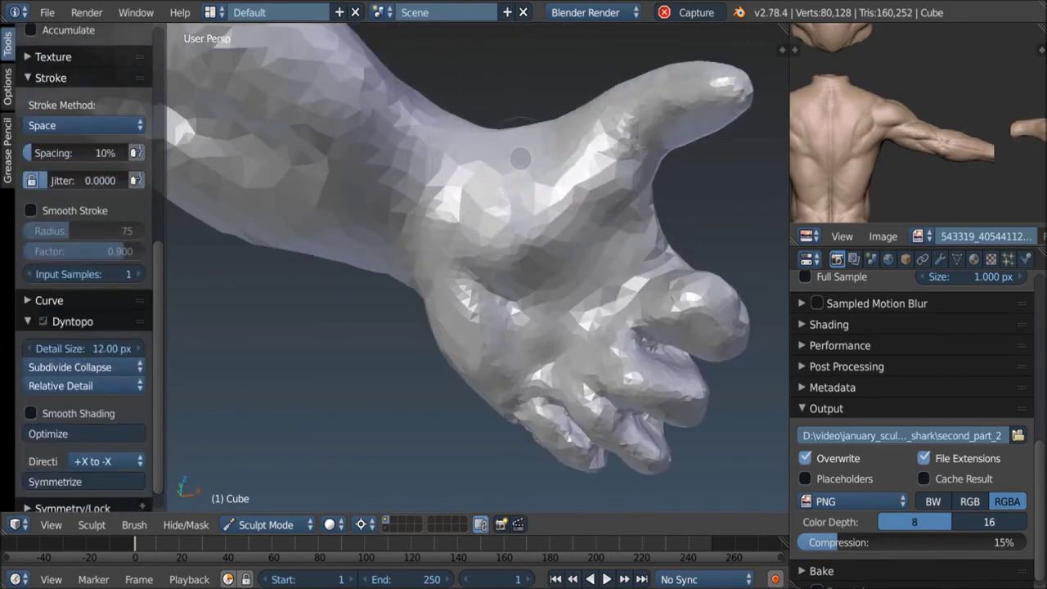
scroll(539, 229, up, 1)
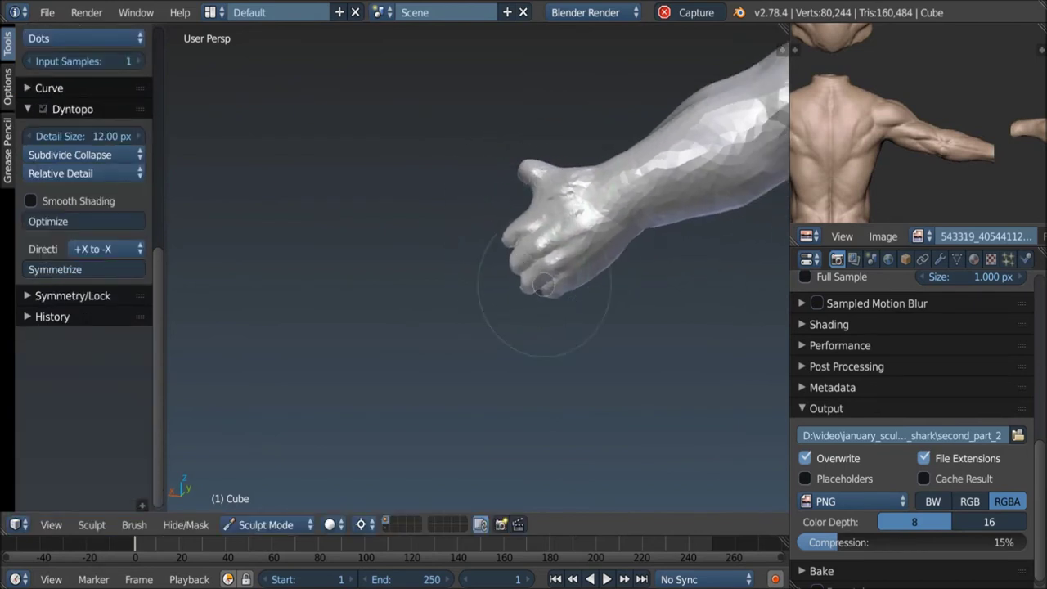
mouse_move(448, 204)
middle_down()
mouse_move(596, 175)
mouse_move(564, 200)
middle_up()
click(939, 258)
click(916, 320)
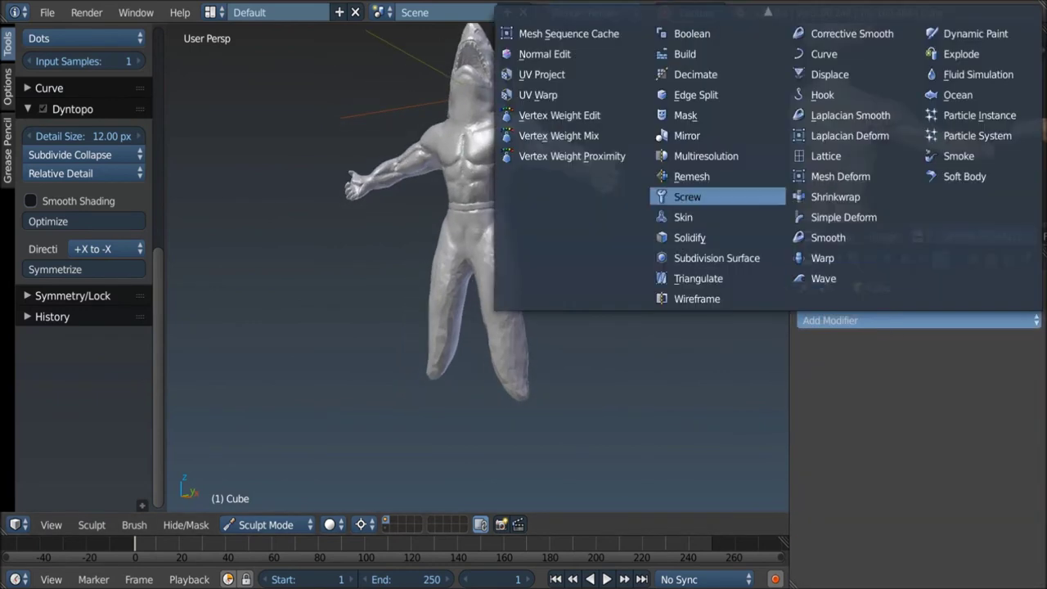
Step: Add a 0.25-ratio Decimate modifier and apply it, cutting the mesh to about 20,062 vertices
click(561, 86)
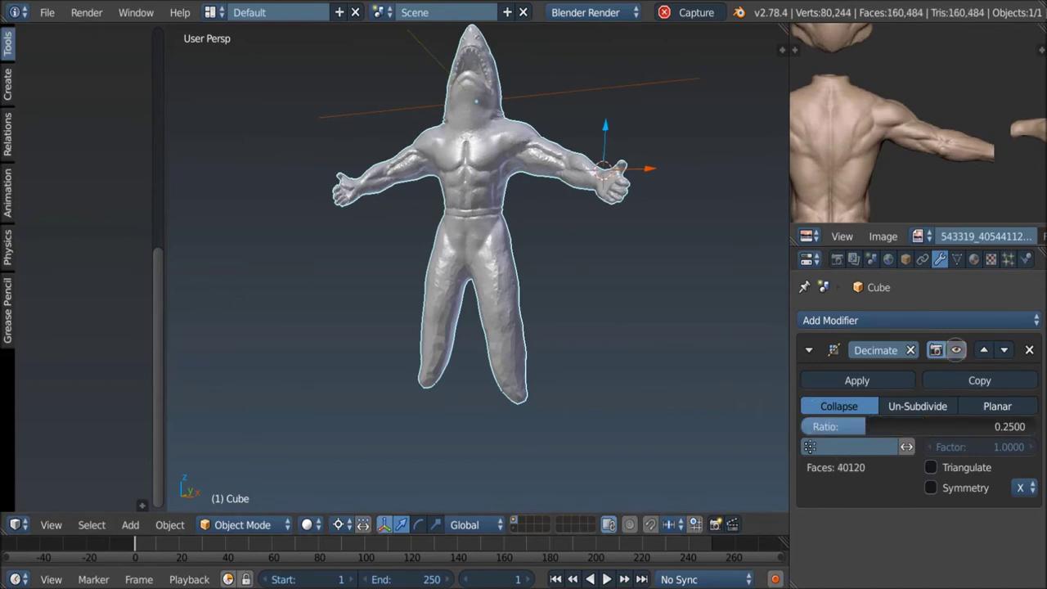
scroll(566, 194, up, 2)
middle_drag(565, 194, 566, 194)
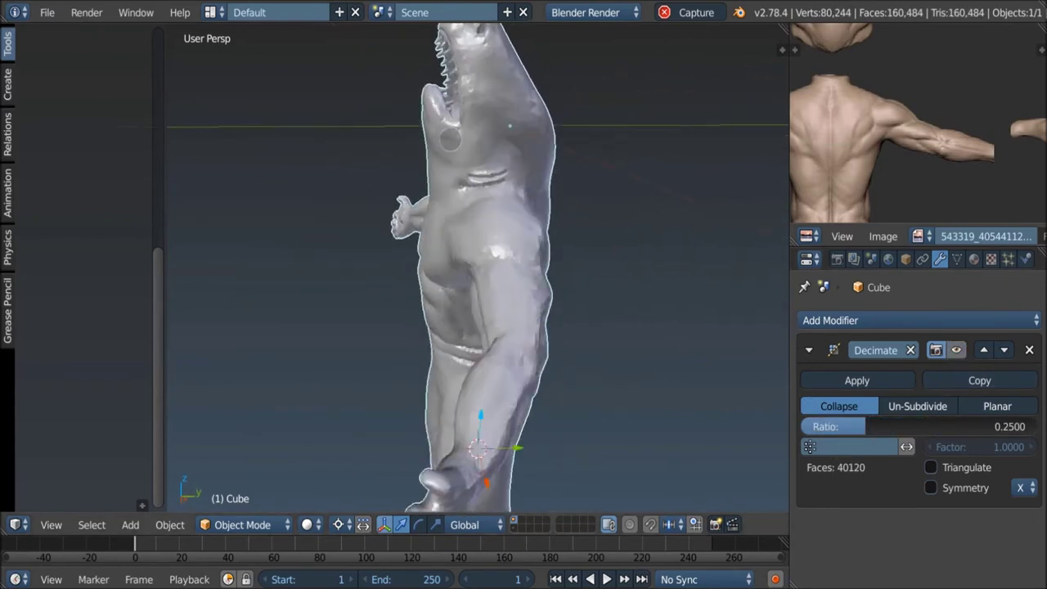
scroll(566, 194, up, 1)
key(ctrl+shift+s)
key(Return)
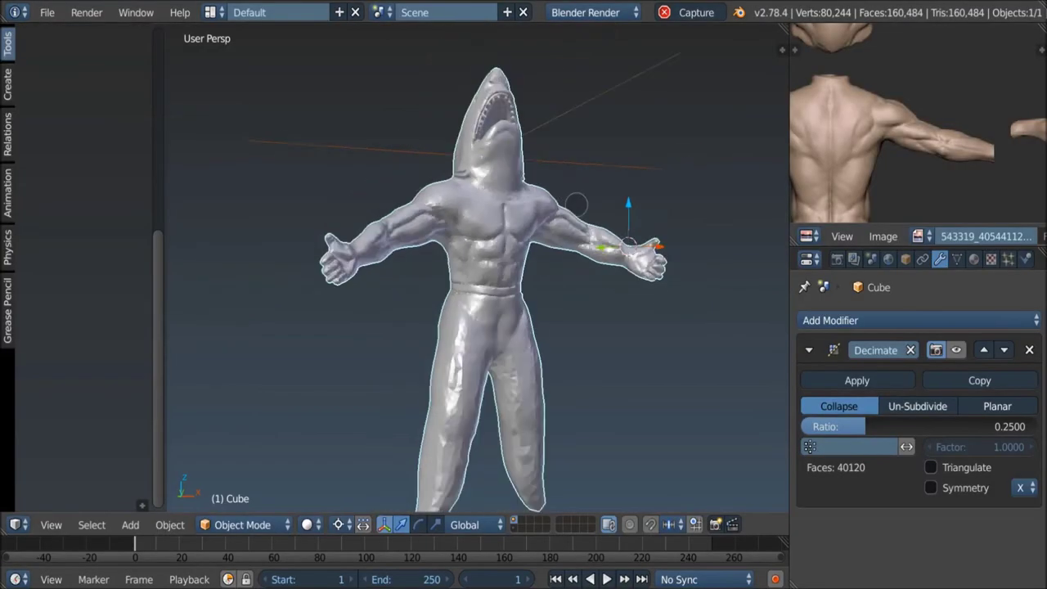
click(856, 380)
scroll(642, 278, down, 2)
Step: Switch to Front Ortho view and snap the 3D cursor up to the shark's head
key(KP_1)
scroll(597, 259, down, 2)
key(KP_5)
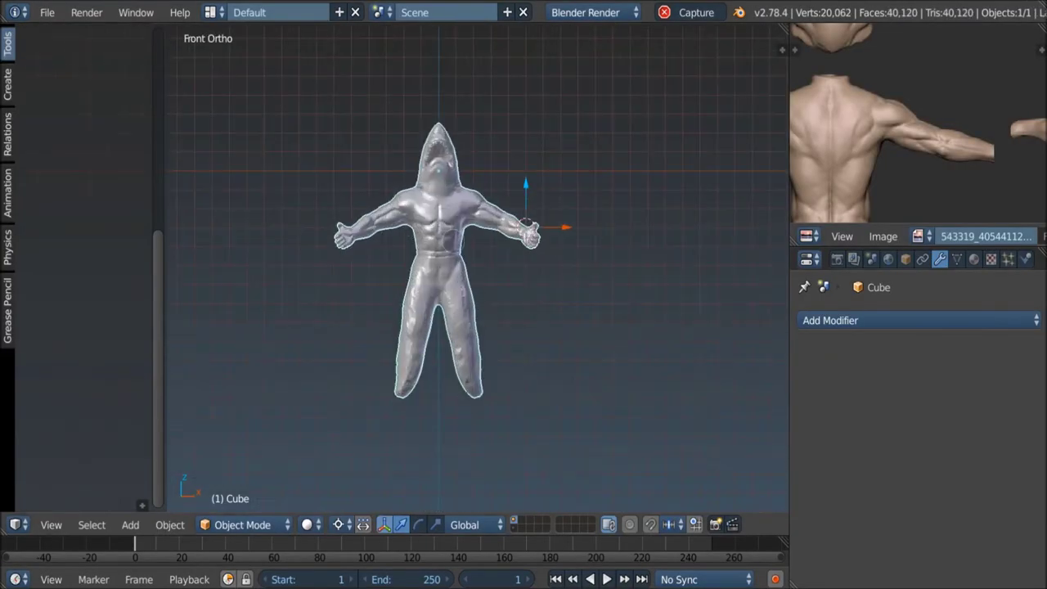
key(shift+s)
click(454, 243)
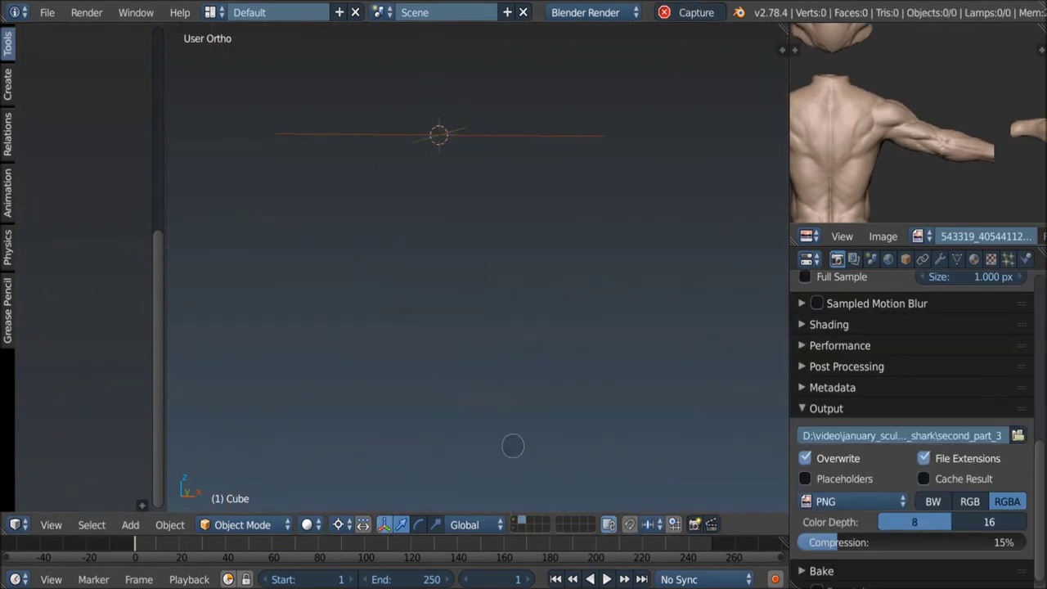
key(shift+a)
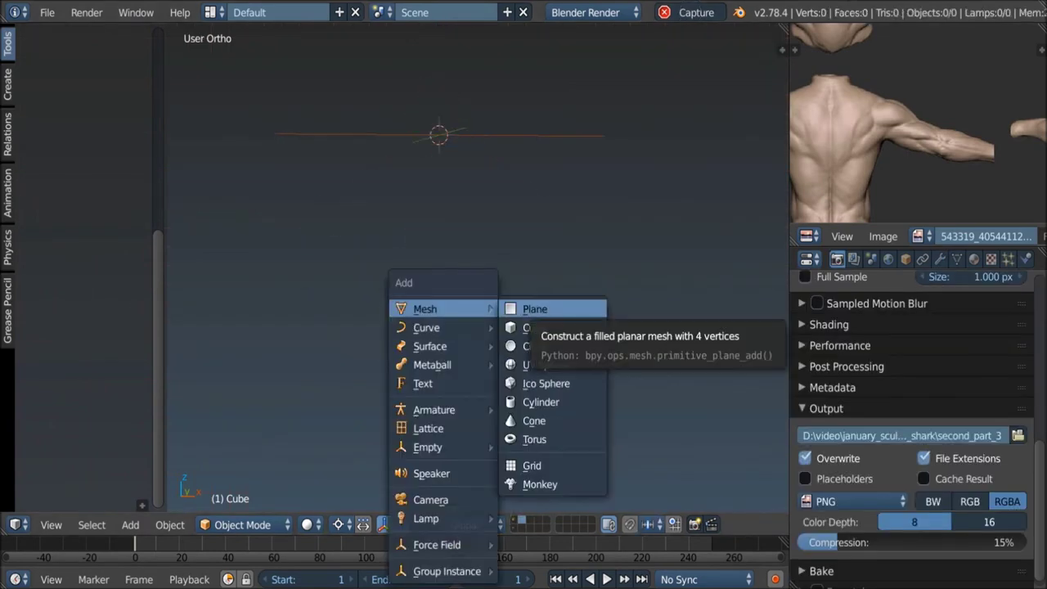
Step: Add a plane, trim it to one vertex, and extrude a 17-point sole outline into a wall
click(533, 307)
scroll(506, 250, up, 2)
key(Tab)
right_click(396, 327)
key(x)
click(420, 322)
right_click(518, 197)
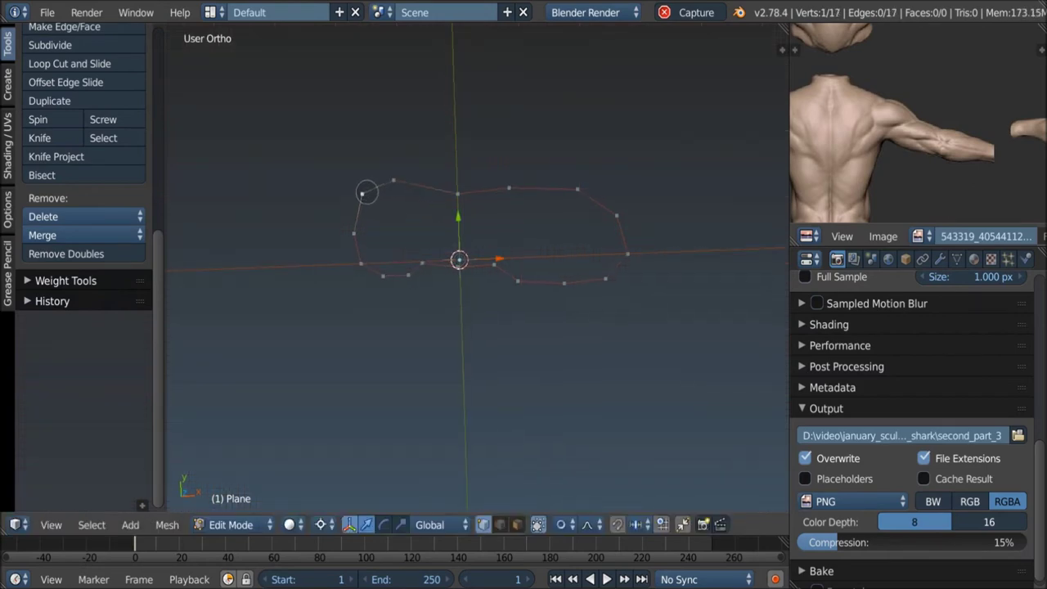
click(367, 193)
click(524, 182)
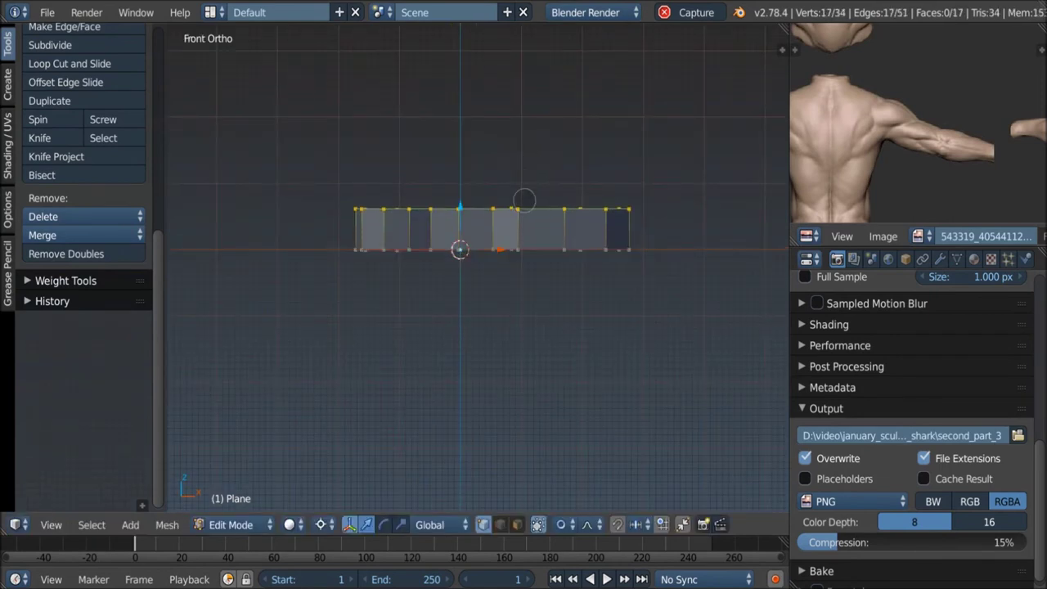
mouse_move(523, 199)
middle_down()
mouse_move(479, 222)
mouse_move(524, 270)
middle_up()
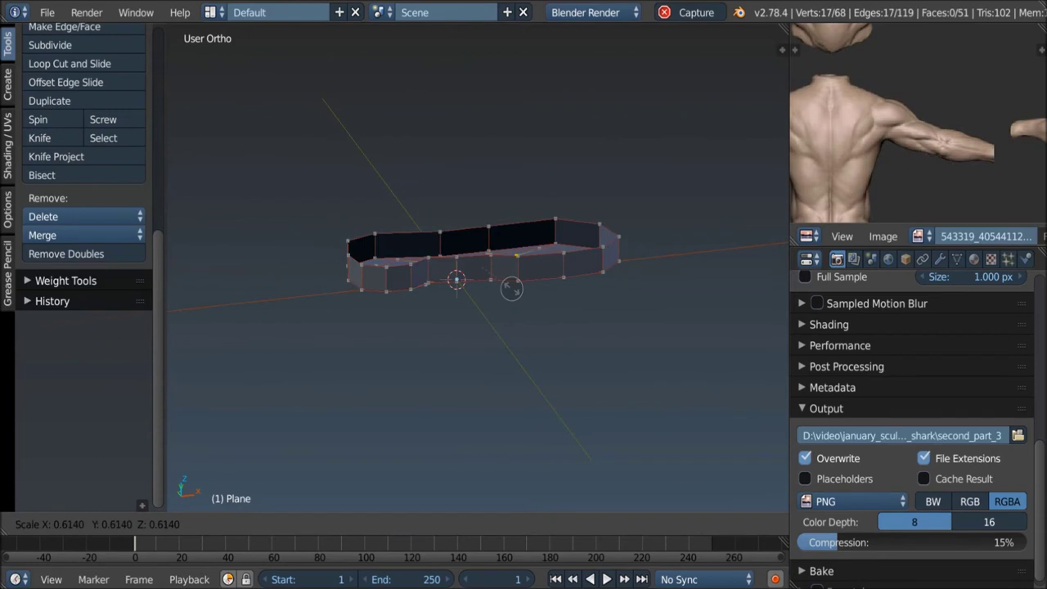
Step: Shrink the sole outline and extrude a top wall edge upward into the heel face
click(511, 288)
key(KP_1)
scroll(479, 303, up, 2)
middle_drag(479, 311, 523, 308)
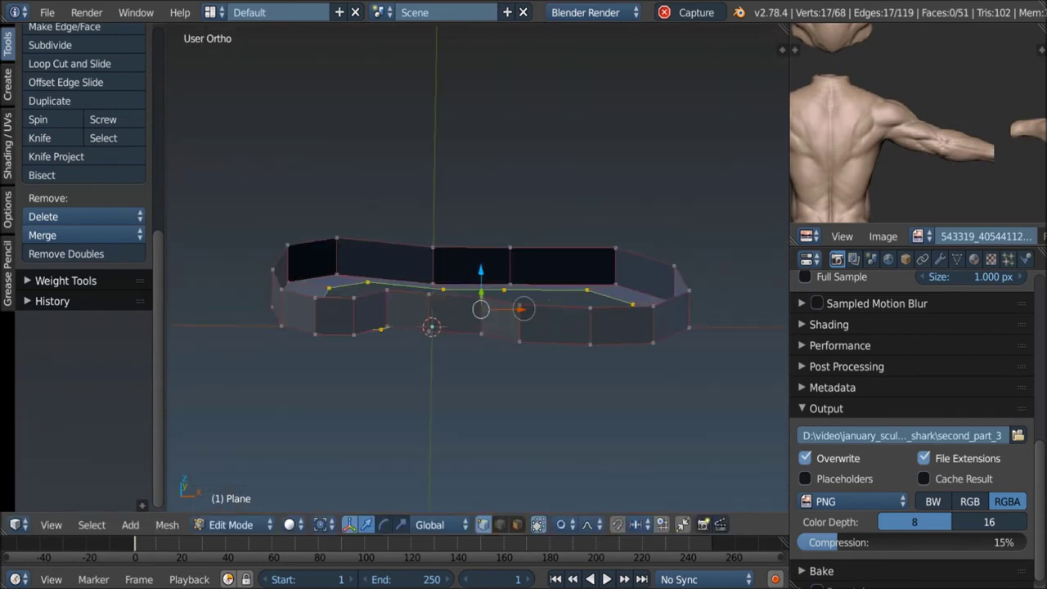
key(KP_1)
right_click(568, 299)
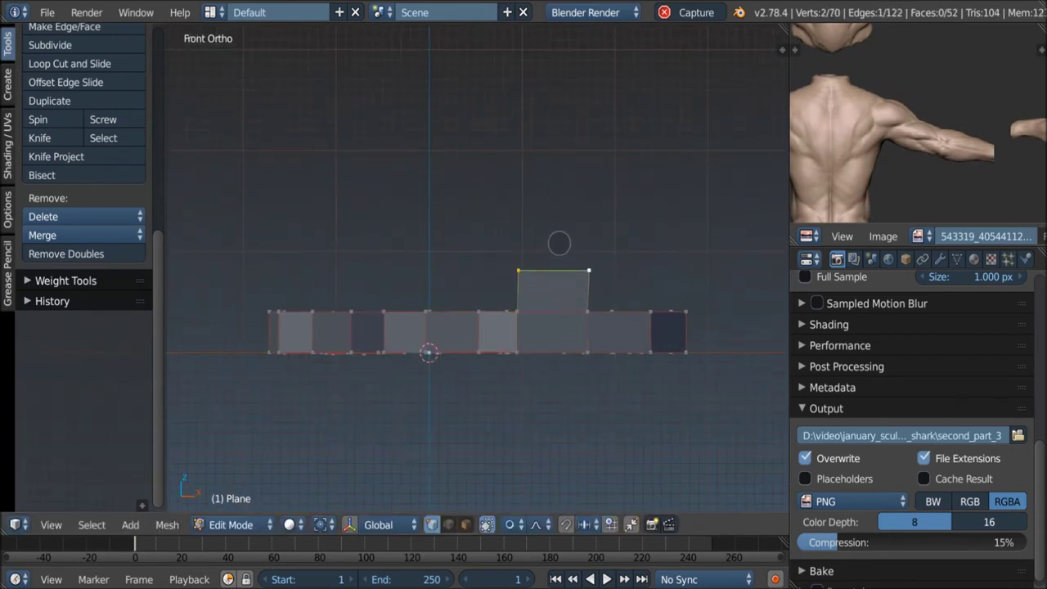
click(564, 208)
middle_drag(564, 207, 570, 280)
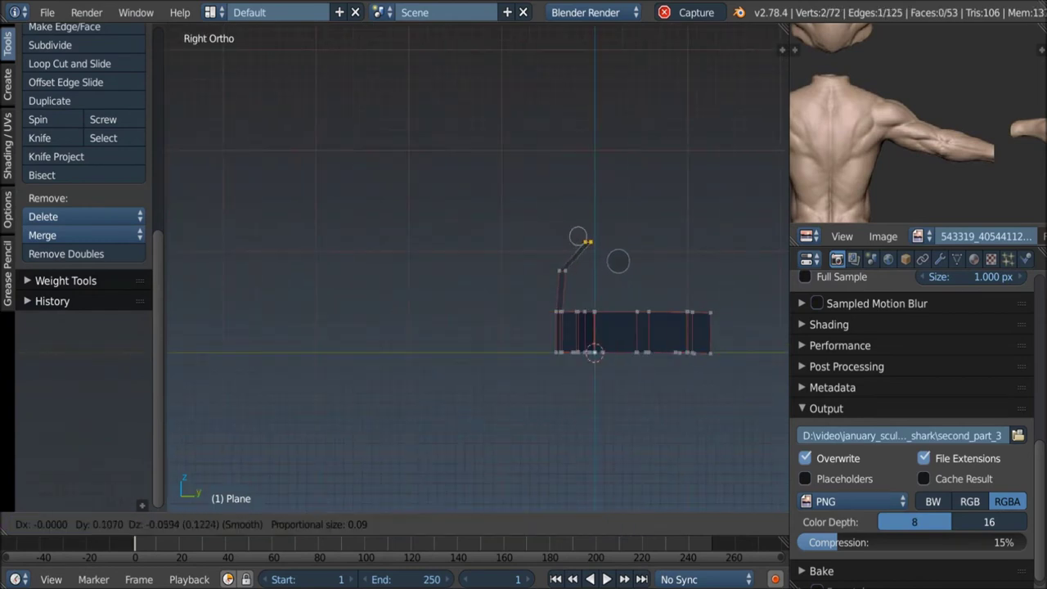
Step: Fill the heel block's faces and adjust its vertices and edge from the side view
middle_drag(684, 283, 712, 294)
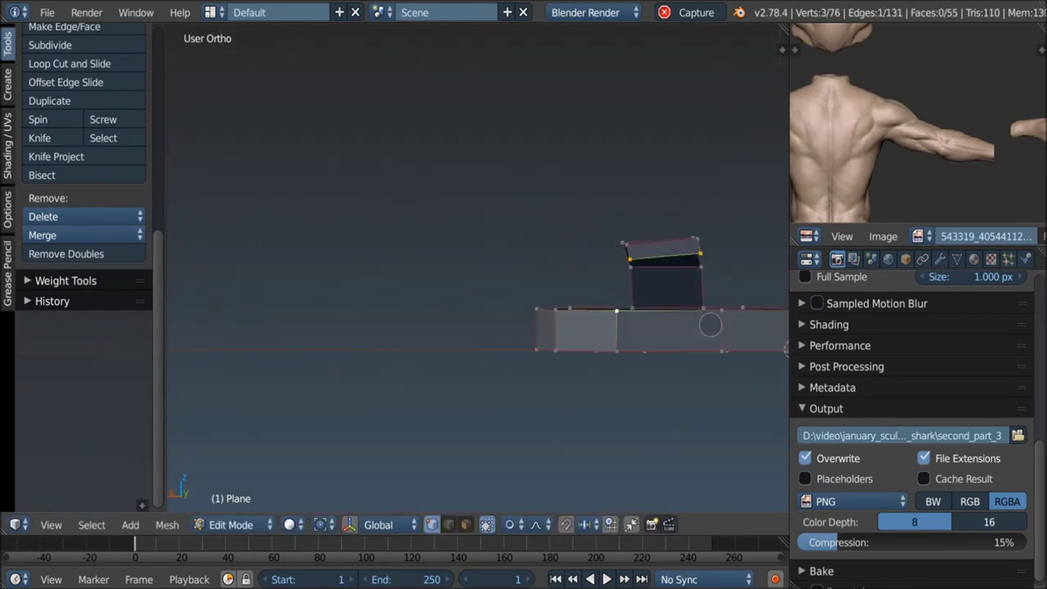
key(f)
key(KP_3)
click(684, 268)
mouse_move(684, 268)
middle_down()
mouse_move(619, 262)
mouse_move(666, 303)
mouse_move(619, 296)
mouse_move(547, 372)
middle_up()
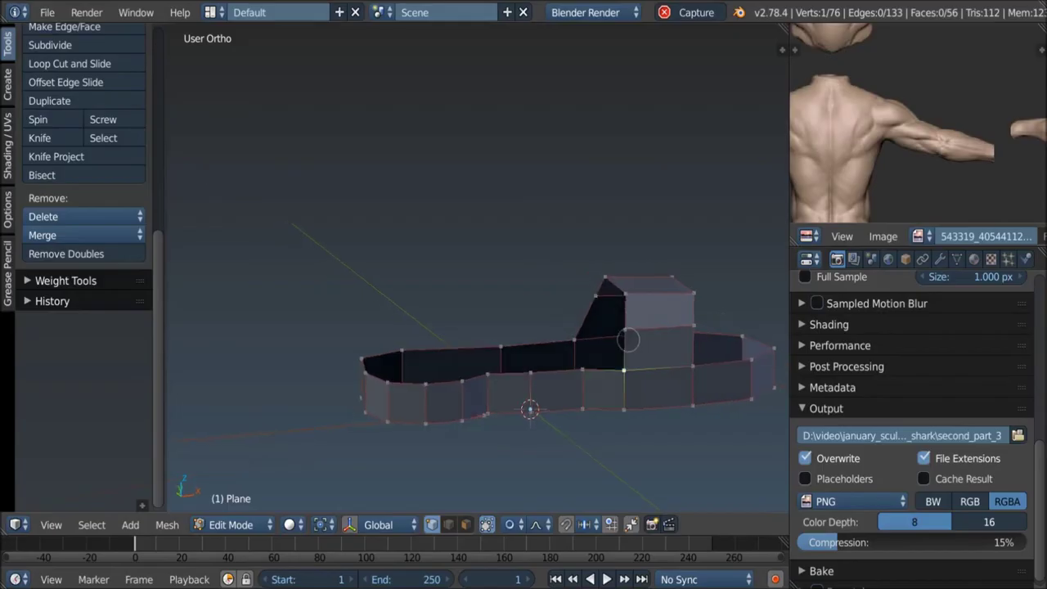
middle_drag(624, 292, 536, 369)
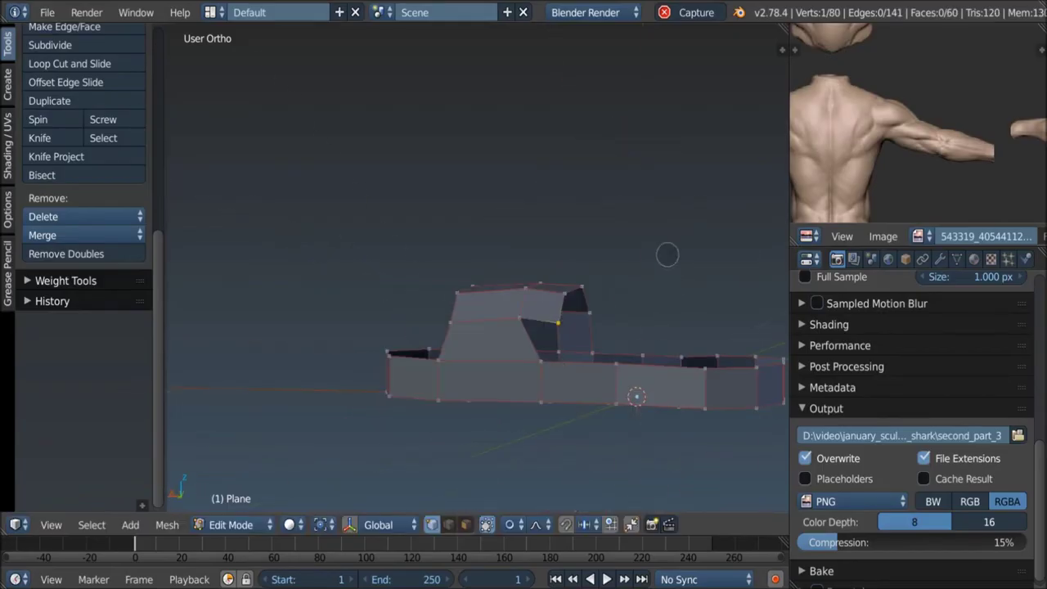
click(550, 375)
mouse_move(550, 375)
middle_down()
mouse_move(647, 390)
mouse_move(602, 381)
middle_up()
Step: Extrude the heel's top-right edge into a new face from the back view
key(ctrl+KP_1)
middle_drag(602, 322, 597, 344)
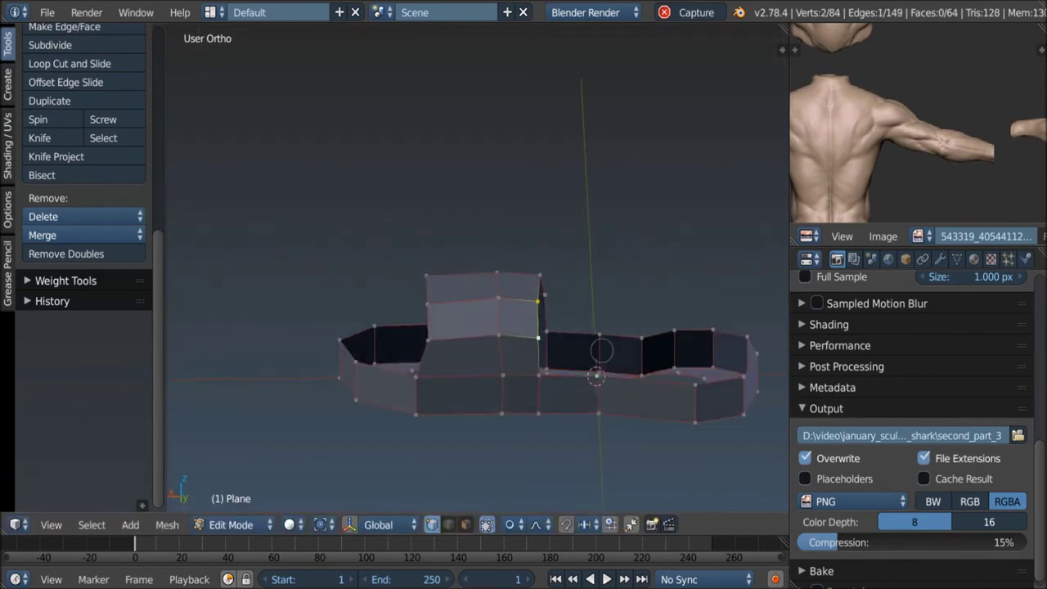
key(ctrl+KP_1)
key(e)
click(641, 317)
mouse_move(613, 265)
middle_down()
mouse_move(596, 275)
mouse_move(622, 265)
mouse_move(624, 200)
middle_up()
Step: Bend the rising strip up toward the ankle using proportional-editing moves
key(g)
click(622, 264)
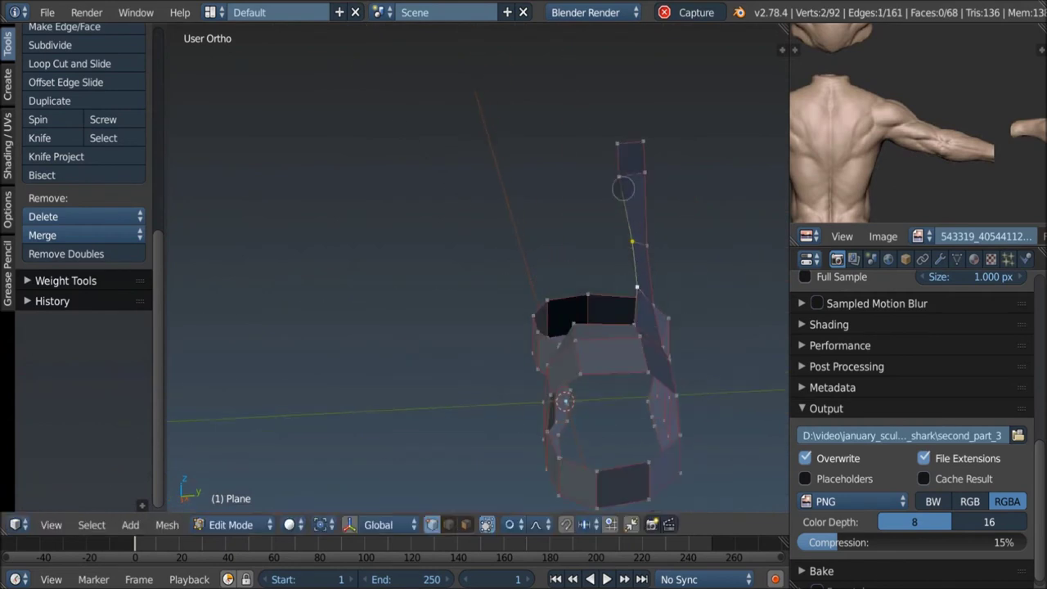
click(617, 160)
middle_drag(617, 159, 650, 243)
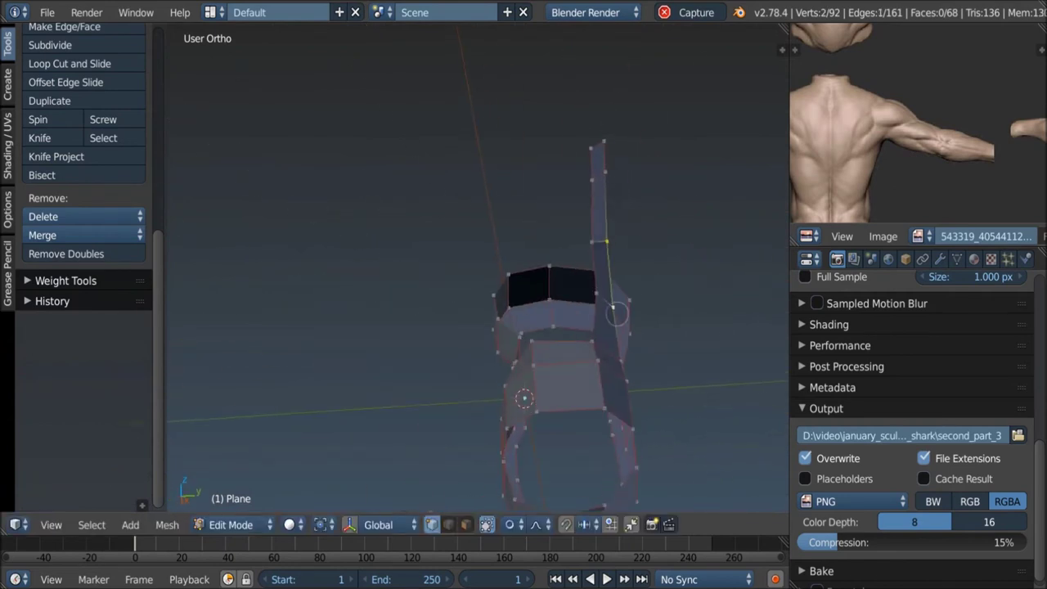
click(629, 340)
mouse_move(630, 341)
middle_down()
mouse_move(643, 253)
mouse_move(648, 292)
middle_up()
click(657, 263)
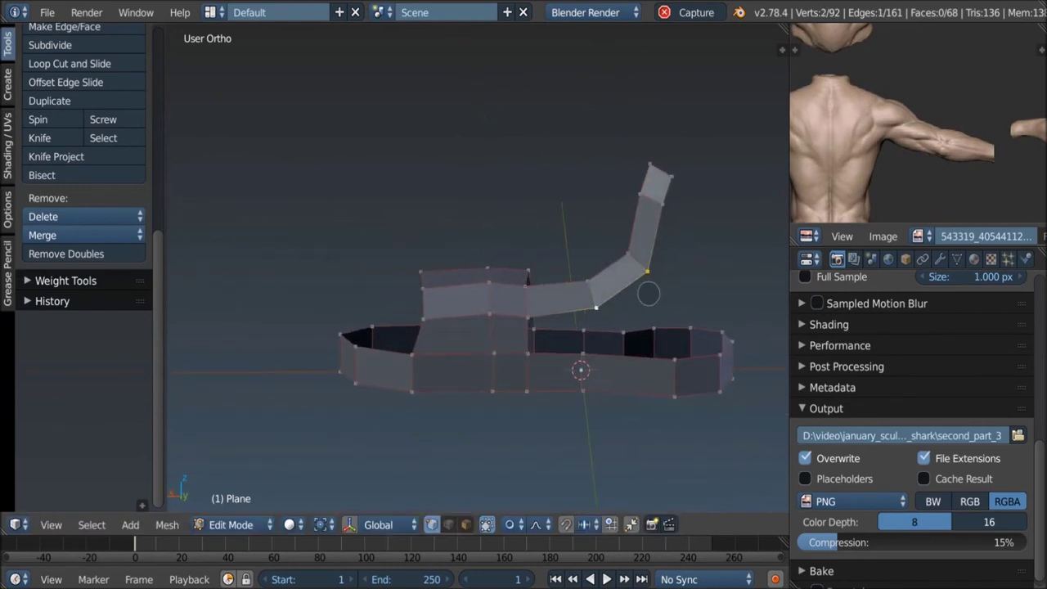
mouse_move(646, 270)
middle_down()
mouse_move(624, 276)
mouse_move(619, 420)
middle_up()
key(KP_7)
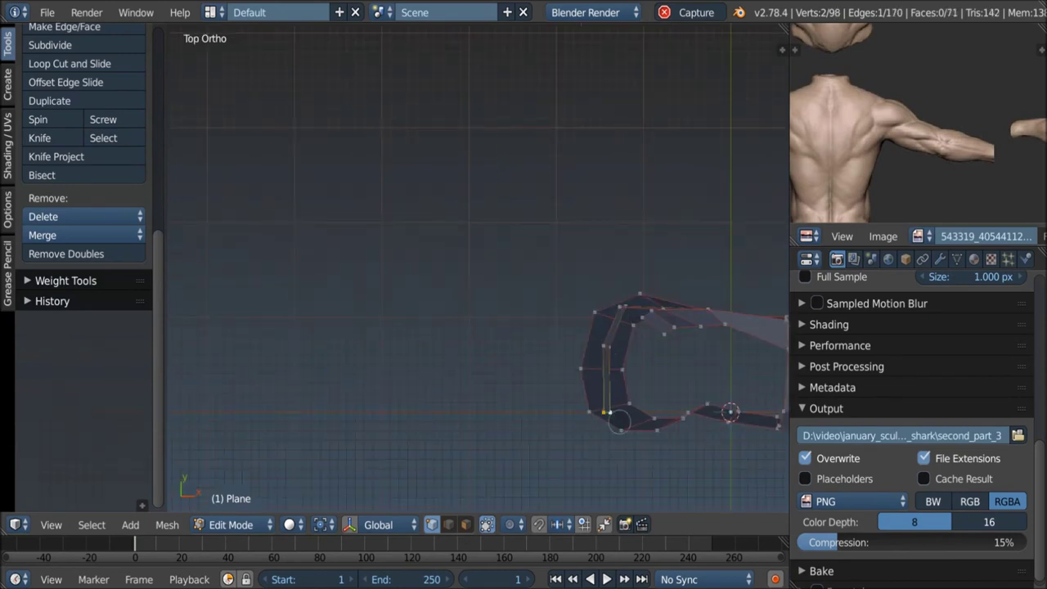
Step: Fill the first faces of the boot upper between selected vertex pairs
mouse_move(643, 376)
middle_down()
mouse_move(605, 363)
mouse_move(685, 365)
middle_up()
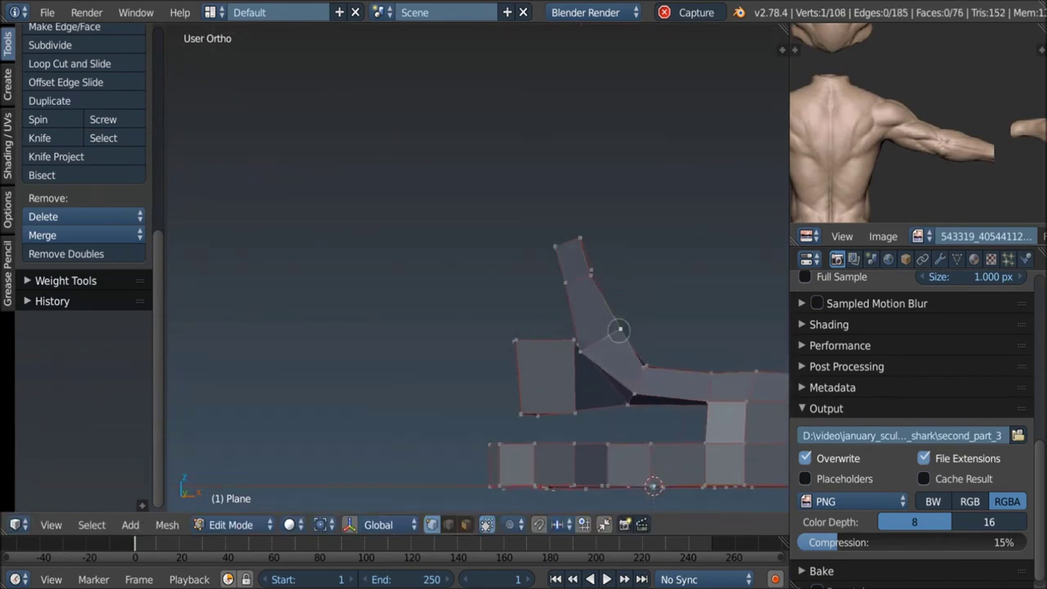
click(638, 397)
mouse_move(639, 397)
middle_down()
mouse_move(590, 366)
mouse_move(497, 397)
mouse_move(473, 347)
mouse_move(453, 359)
middle_up()
key(f)
click(503, 374)
key(f)
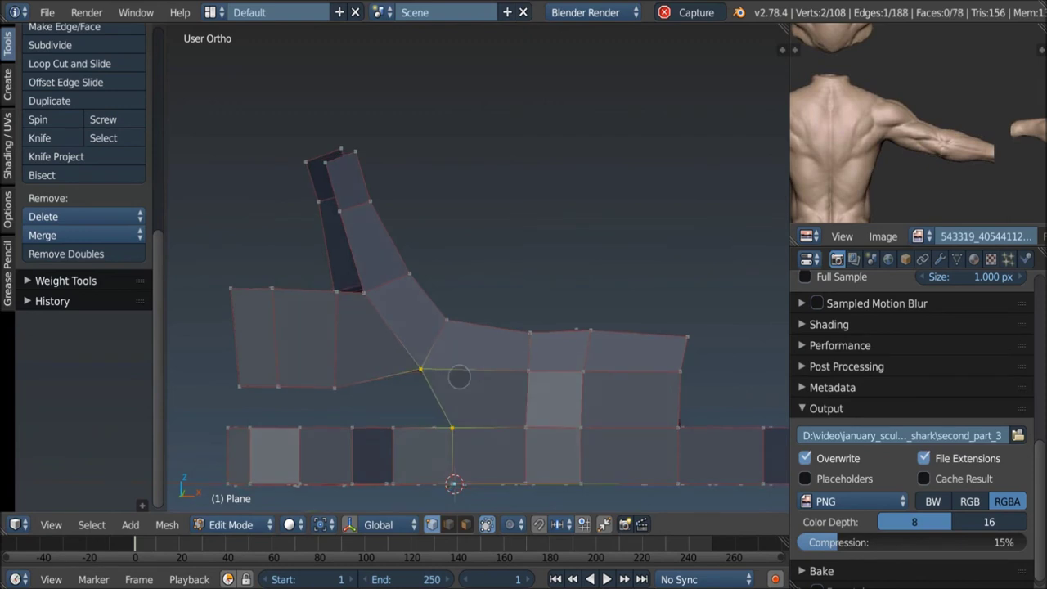
Step: Extrude an edge of the upper into new faces and fill a quad beside it
key(e)
click(467, 333)
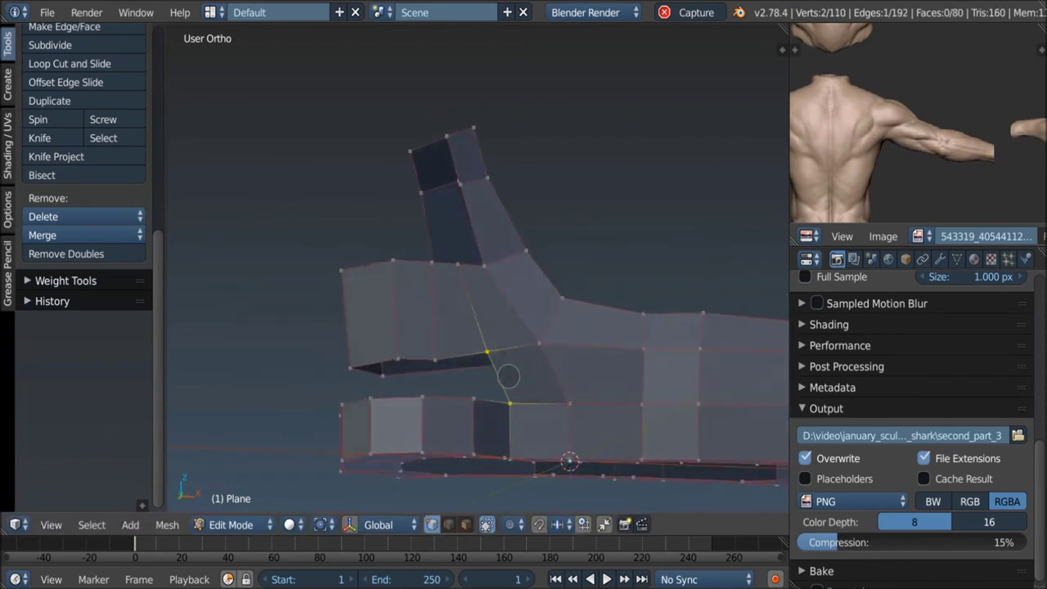
mouse_move(467, 333)
middle_down()
mouse_move(491, 377)
mouse_move(462, 318)
mouse_move(464, 356)
mouse_move(483, 304)
middle_up()
shift+right_click(465, 356)
key(f)
mouse_move(491, 346)
middle_down()
mouse_move(458, 362)
mouse_move(440, 331)
mouse_move(542, 303)
mouse_move(537, 289)
mouse_move(533, 328)
mouse_move(456, 325)
middle_up()
Step: Slide a vertex along its edge and fill two more faces in the upper
right_click(542, 303)
key(shift+v)
click(533, 329)
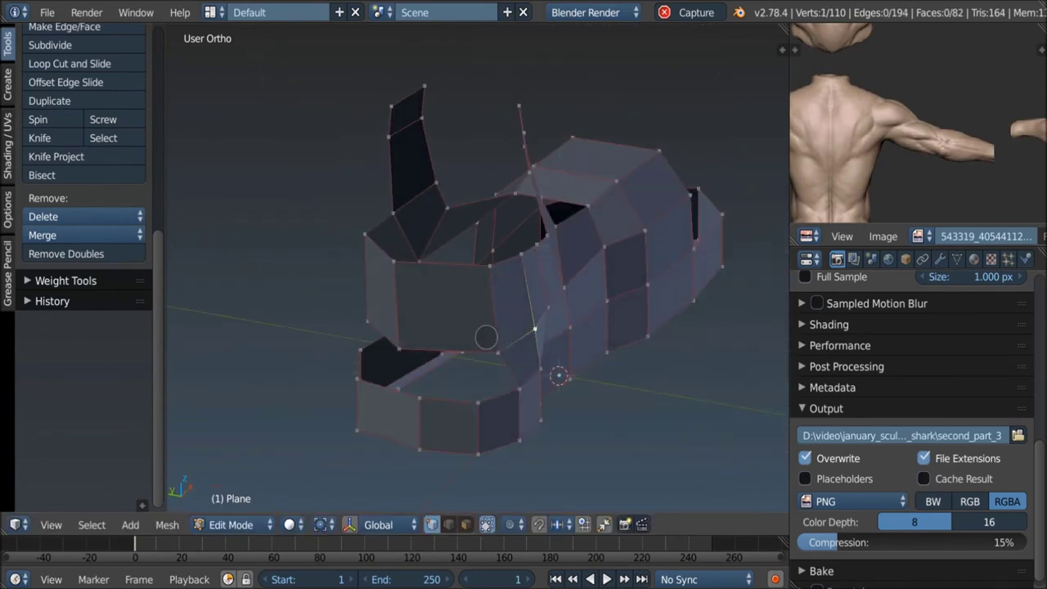
key(f)
mouse_move(558, 409)
middle_down()
mouse_move(452, 350)
mouse_move(472, 402)
mouse_move(381, 357)
mouse_move(353, 382)
mouse_move(421, 386)
mouse_move(384, 341)
mouse_move(358, 348)
mouse_move(381, 438)
middle_up()
key(f)
Step: Reposition an edge and fill further faces between the selected vertices
key(g)
key(g)
click(435, 402)
key(f)
key(f)
key(f)
key(f)
mouse_move(365, 394)
middle_down()
mouse_move(463, 338)
mouse_move(420, 304)
mouse_move(451, 288)
mouse_move(530, 302)
mouse_move(539, 353)
middle_up()
key(f)
key(f)
Step: Add a two-cut loop across the shaft and delete the selected strip of faces
key(ctrl+r)
scroll(528, 296, up, 1)
click(528, 296)
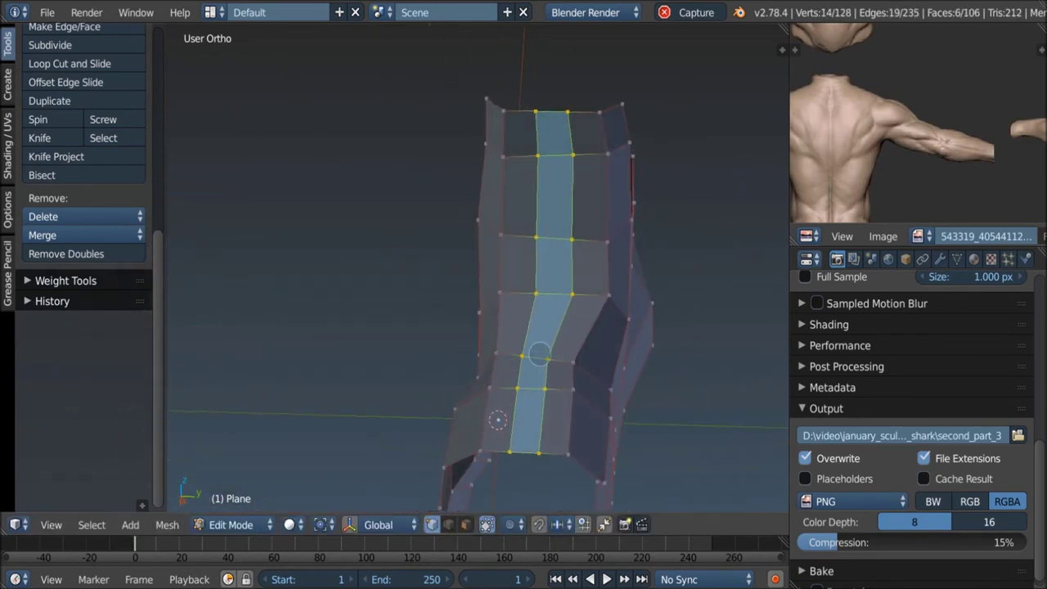
key(x)
click(491, 318)
Step: Bridge the opening between the selected edges with a vertex join
mouse_move(491, 318)
middle_down()
mouse_move(542, 367)
mouse_move(644, 385)
mouse_move(621, 352)
mouse_move(415, 402)
mouse_move(457, 312)
middle_up()
mouse_move(370, 353)
middle_down()
mouse_move(370, 326)
mouse_move(351, 346)
middle_up()
key(j)
mouse_move(362, 273)
middle_down()
mouse_move(391, 370)
mouse_move(345, 369)
mouse_move(381, 368)
mouse_move(466, 401)
mouse_move(423, 404)
mouse_move(437, 368)
mouse_move(381, 392)
mouse_move(405, 350)
mouse_move(717, 336)
mouse_move(692, 247)
mouse_move(404, 290)
mouse_move(408, 313)
middle_up()
Step: Cut a new edge loop, join three vertices and fill a new face
key(ctrl+r)
click(424, 404)
right_click(437, 367)
click(401, 362)
key(j)
key(j)
mouse_move(343, 314)
middle_down()
mouse_move(439, 221)
mouse_move(472, 287)
mouse_move(440, 286)
middle_up()
key(f)
Step: Lower the selected vertices along Z and fill the remaining gaps with faces
key(g)
key(z)
click(378, 269)
mouse_move(377, 269)
middle_down()
mouse_move(352, 286)
mouse_move(595, 317)
mouse_move(612, 260)
middle_up()
click(347, 267)
key(f)
key(f)
key(f)
key(f)
key(f)
middle_drag(655, 318, 583, 256)
mouse_move(616, 295)
middle_down()
mouse_move(542, 281)
mouse_move(528, 300)
mouse_move(384, 299)
mouse_move(491, 341)
mouse_move(510, 365)
mouse_move(567, 346)
mouse_move(526, 219)
middle_up()
key(f)
key(f)
key(f)
Step: Remove doubles on the boot, merging 19 overlapping vertices
scroll(529, 197, up, 3)
right_click(542, 171)
middle_drag(542, 171, 535, 151)
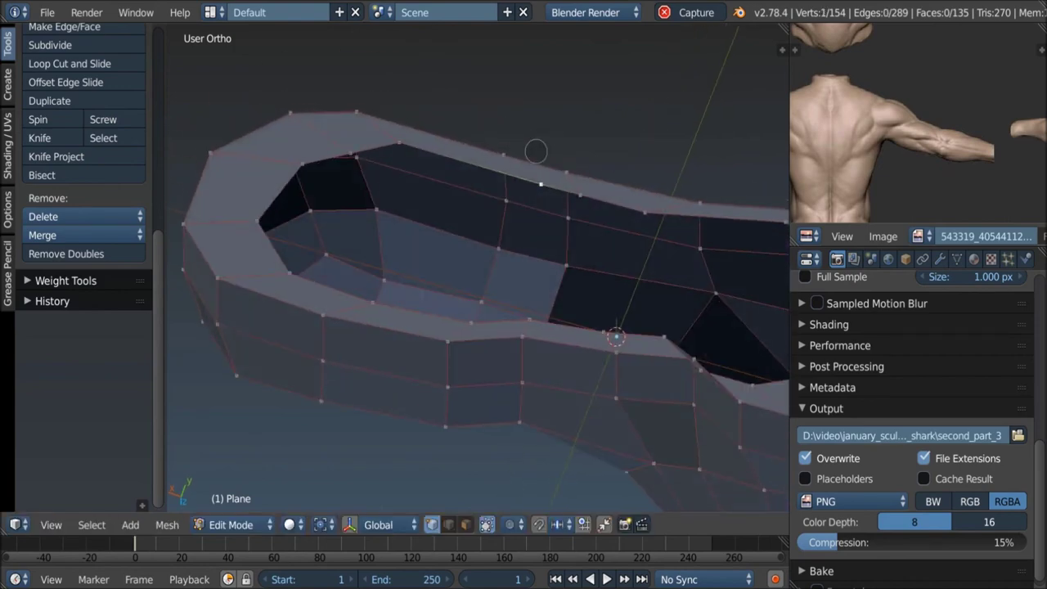
key(w)
click(513, 171)
Step: Slide a rim vertex, fill the hole beside it and connect two vertices
key(shift+v)
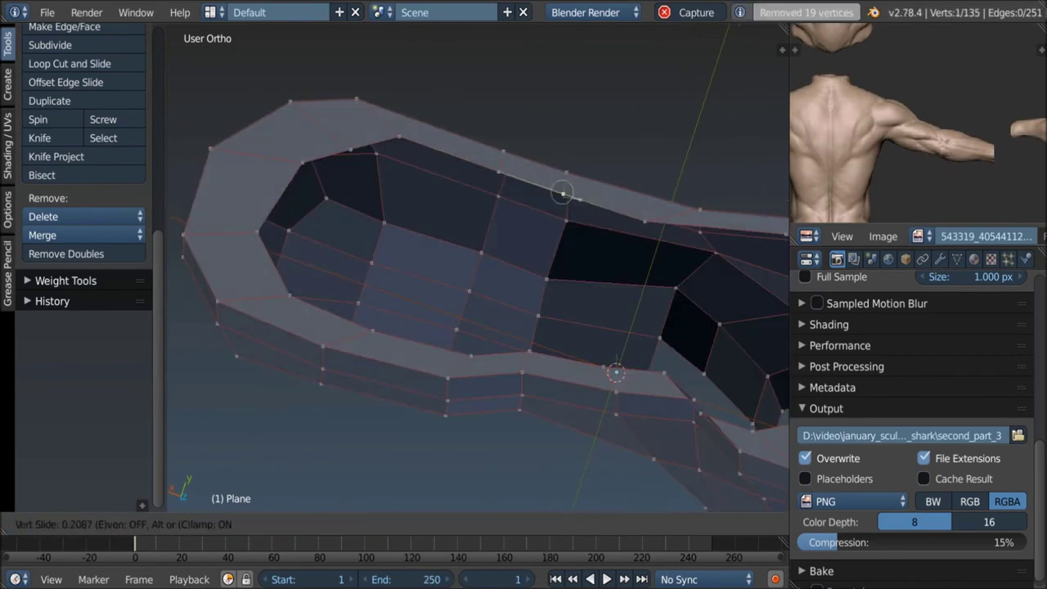
middle_drag(390, 130, 513, 336)
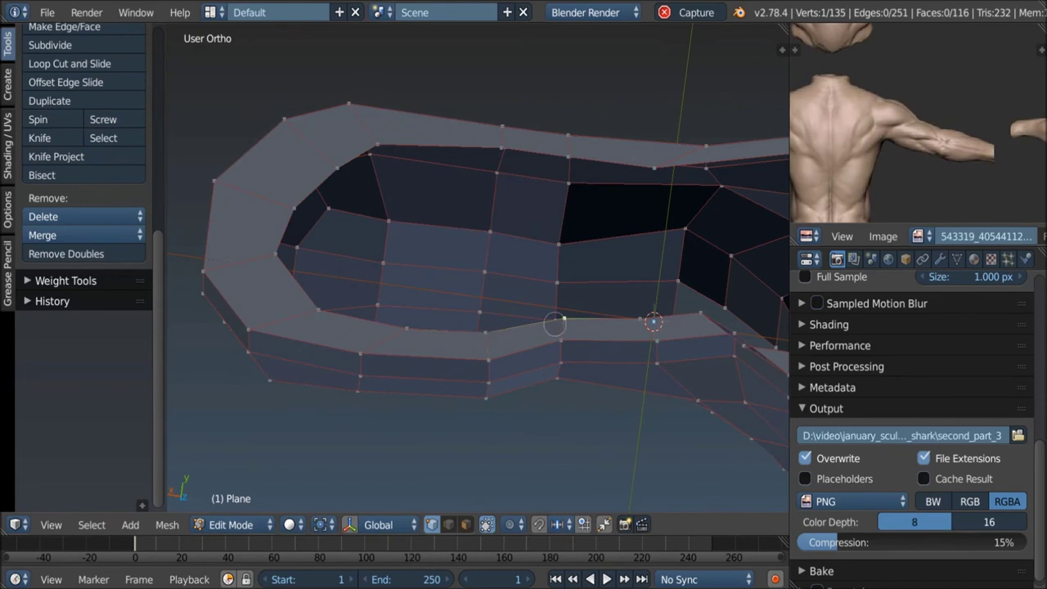
shift+right_click(496, 148)
middle_drag(496, 147, 524, 166)
key(f)
key(f)
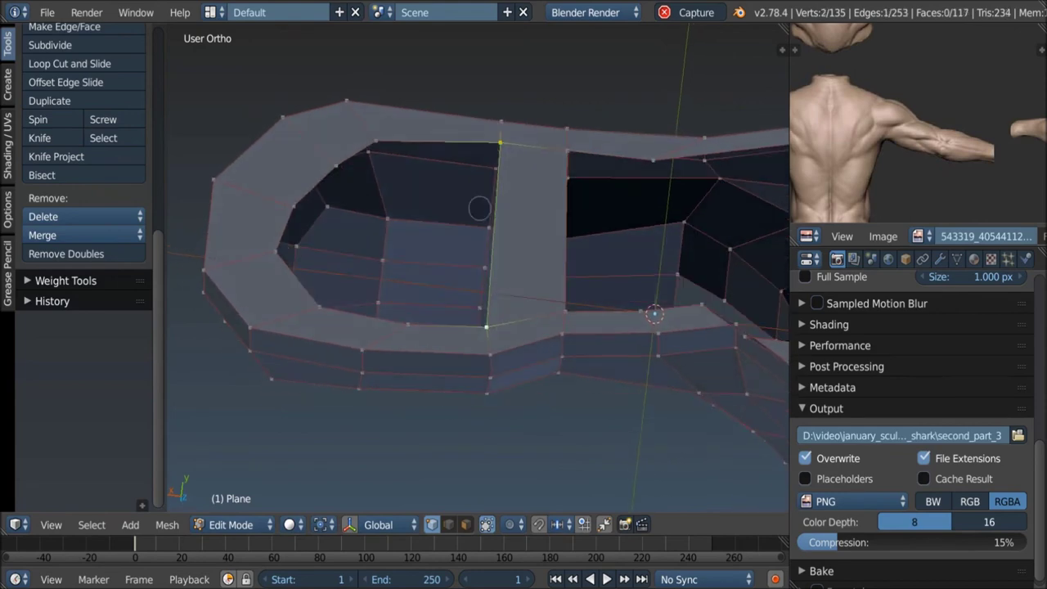
key(Return)
mouse_move(355, 295)
middle_down()
mouse_move(515, 189)
mouse_move(561, 322)
mouse_move(642, 414)
middle_up()
mouse_move(538, 358)
middle_down()
mouse_move(561, 304)
mouse_move(510, 311)
mouse_move(528, 290)
mouse_move(569, 311)
middle_up()
Step: Try dissolving an edge loop on the boot, then undo it
alt+right_click(569, 310)
key(x)
click(519, 397)
mouse_move(520, 397)
middle_down()
mouse_move(535, 211)
mouse_move(556, 265)
mouse_move(626, 300)
middle_up()
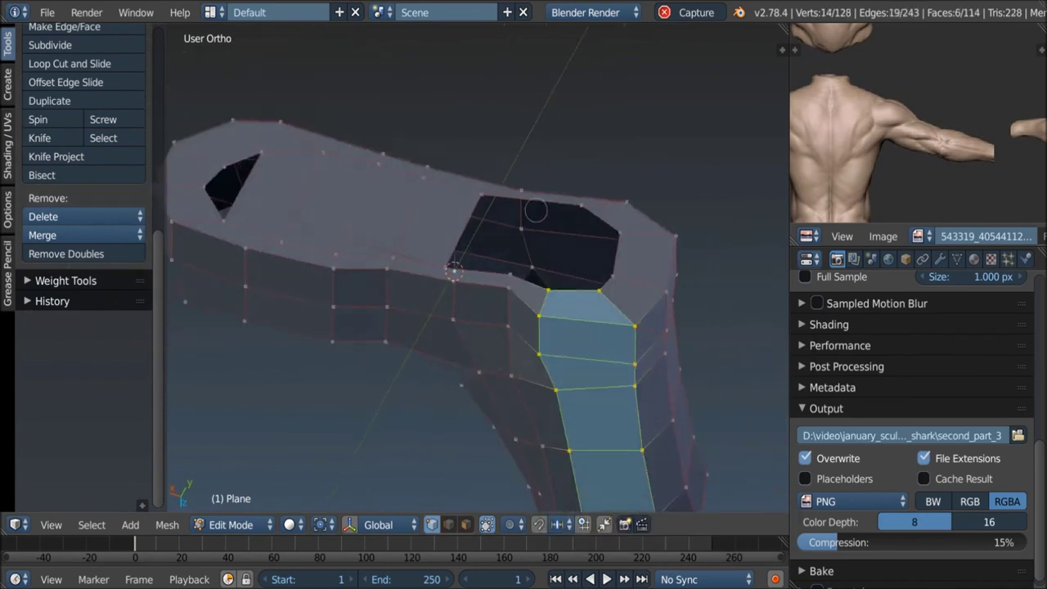
key(ctrl+z)
Step: Add two edge loops to the shaft and merge two vertices into one
key(ctrl+r)
click(626, 299)
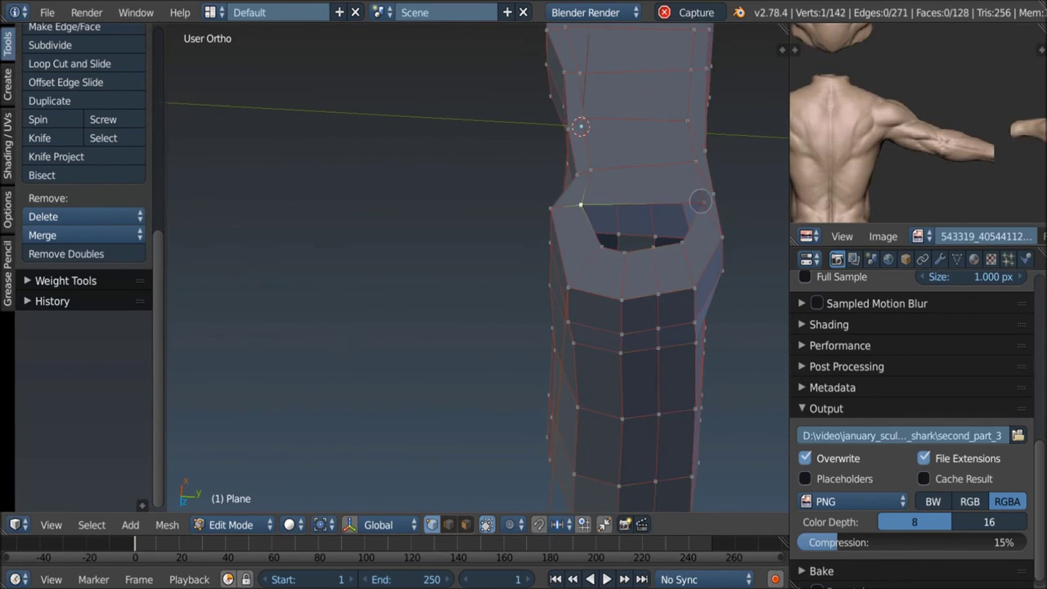
key(ctrl+r)
click(626, 240)
key(alt+m)
click(623, 255)
mouse_move(623, 255)
middle_down()
mouse_move(601, 223)
mouse_move(542, 234)
mouse_move(594, 234)
mouse_move(567, 299)
mouse_move(518, 292)
middle_up()
Step: Extrude the bottom face loop along its normals to thicken the sole band
key(ctrl+Tab)
alt+right_click(594, 234)
key(e)
click(570, 306)
Step: Scale the upper and toe-top face loops on X and Y only, then deselect
alt+right_click(518, 292)
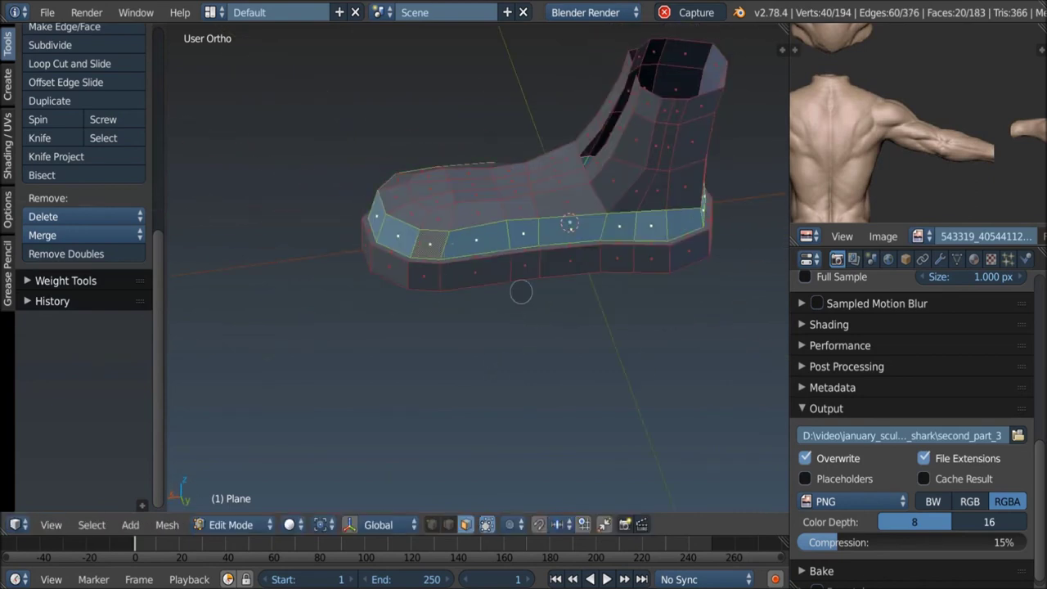
alt+shift+right_click(642, 187)
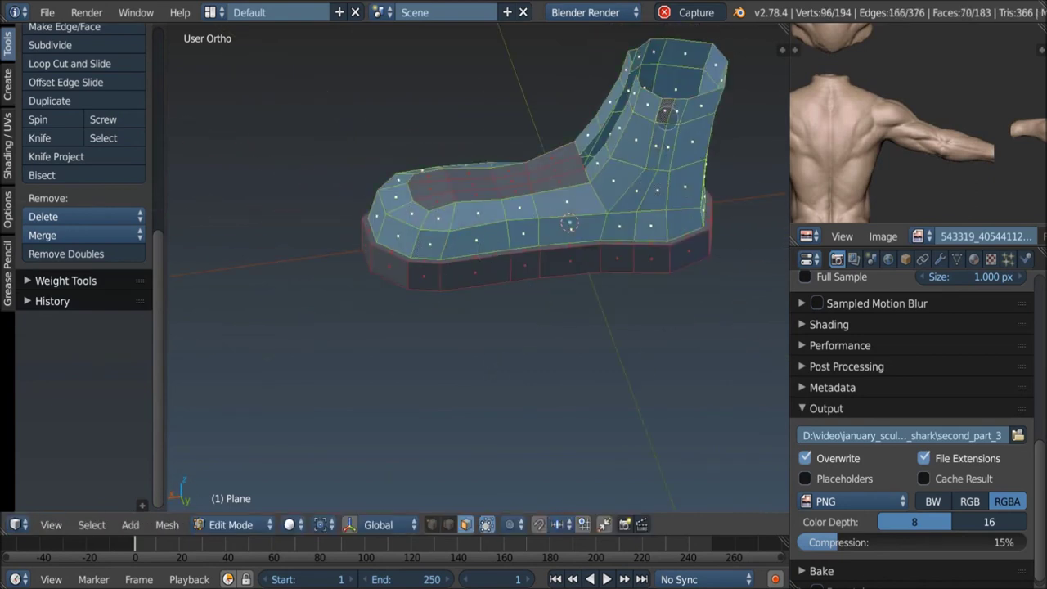
alt+shift+right_click(491, 186)
mouse_move(490, 187)
middle_down()
mouse_move(558, 275)
mouse_move(550, 291)
middle_up()
key(s)
key(shift+z)
click(556, 271)
key(a)
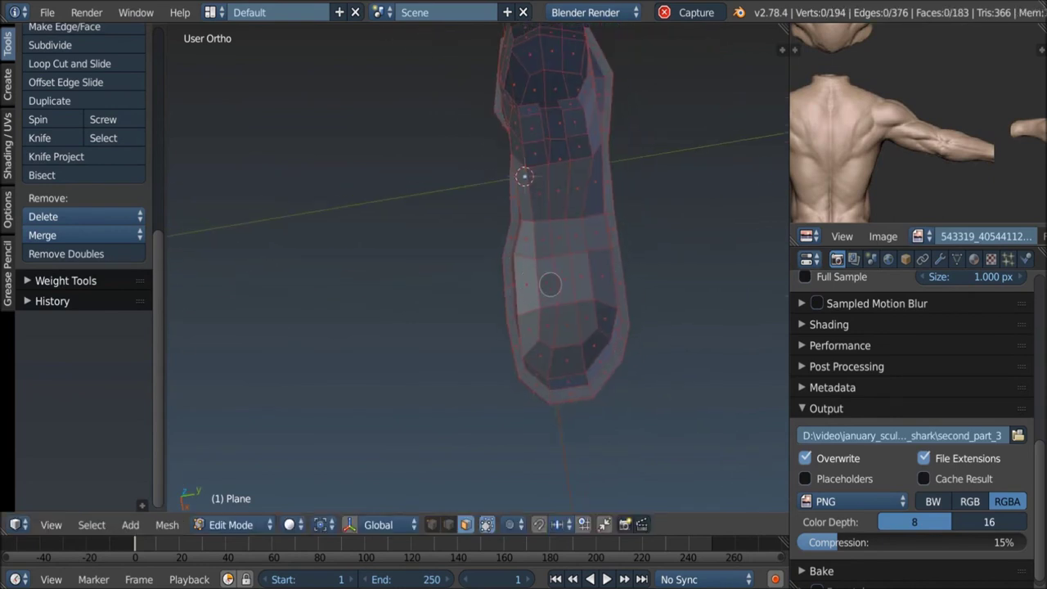
key(ctrl+Tab)
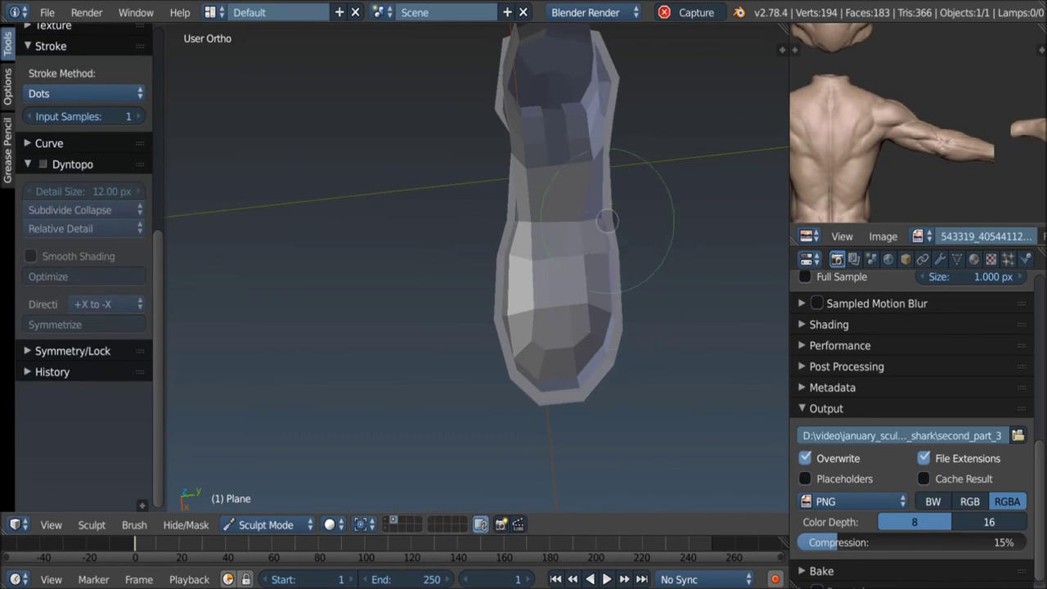
scroll(82, 245, up, 5)
click(72, 336)
click(72, 315)
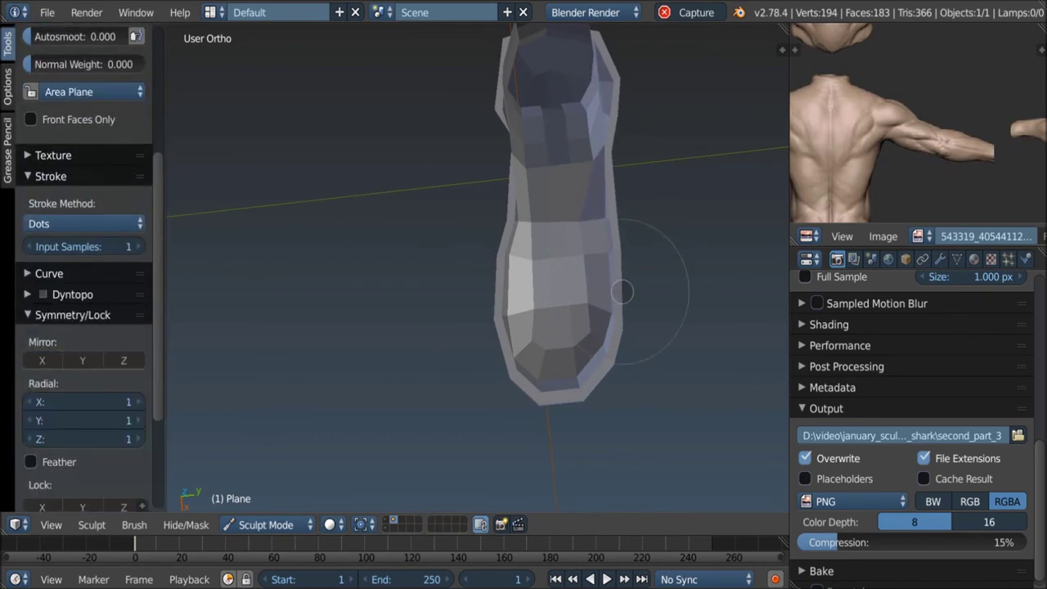
mouse_move(623, 287)
middle_down()
mouse_move(527, 245)
mouse_move(586, 240)
middle_up()
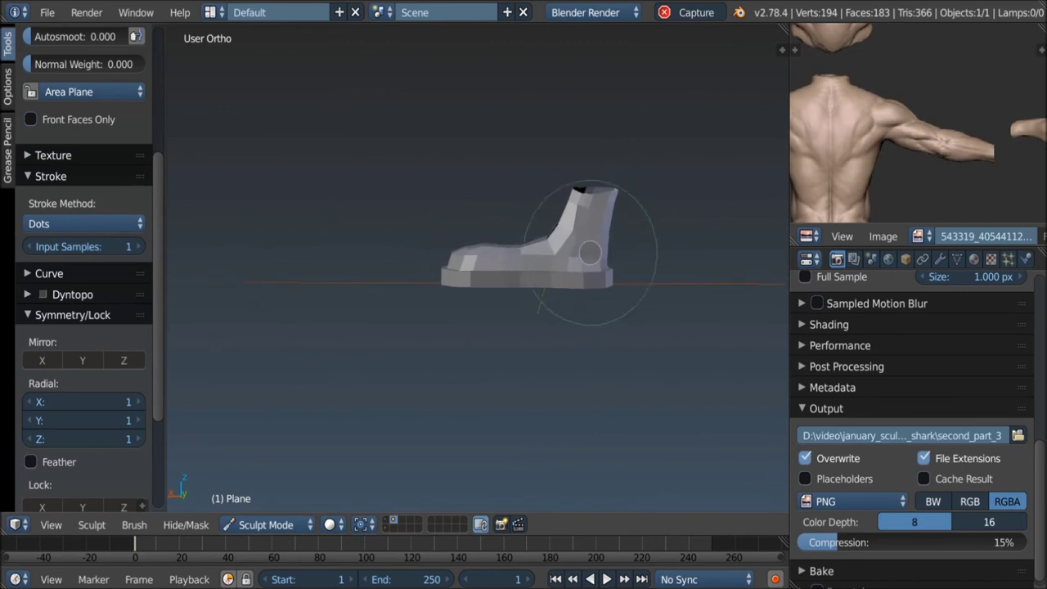
key(Tab)
key(z)
scroll(548, 167, up, 3)
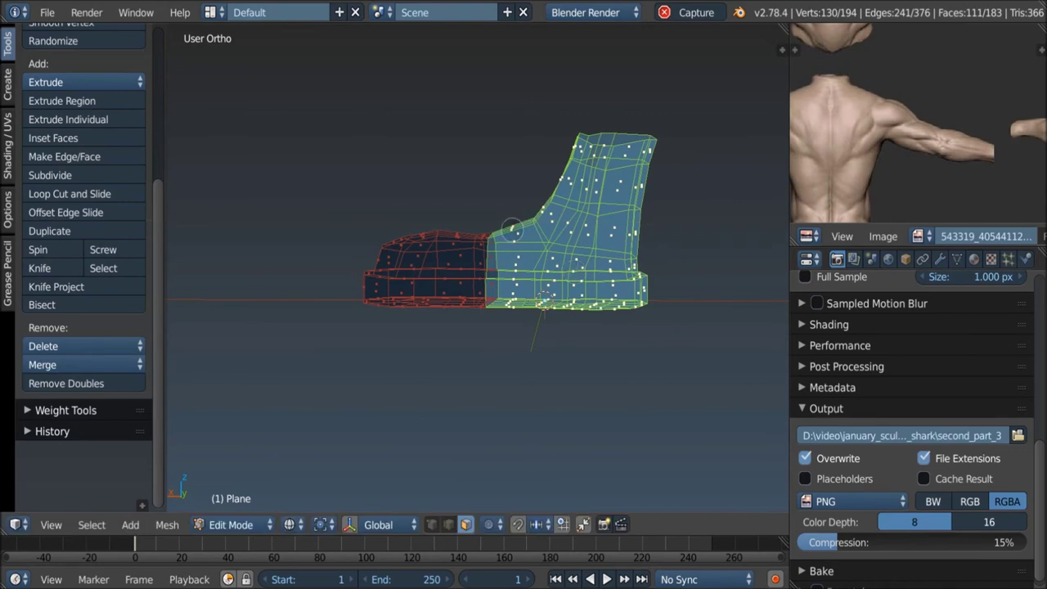
Step: Select six vertices at the back of the shaft from the back view
scroll(512, 232, up, 2)
mouse_move(513, 232)
middle_down()
mouse_move(479, 258)
mouse_move(558, 308)
mouse_move(499, 311)
mouse_move(557, 349)
middle_up()
key(z)
key(ctrl+KP_1)
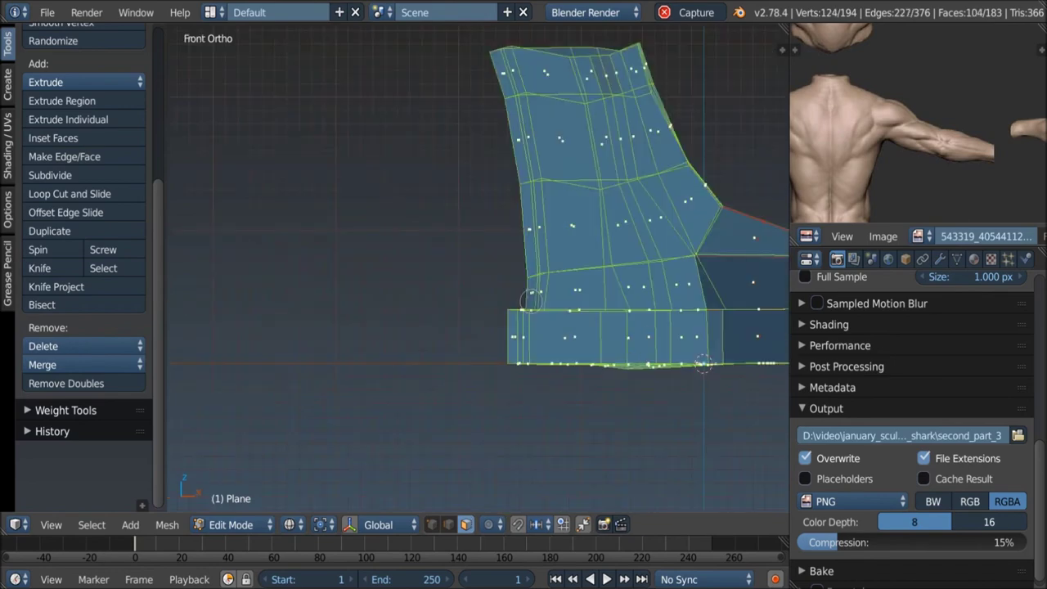
key(z)
mouse_move(532, 255)
middle_down()
mouse_move(541, 294)
mouse_move(605, 282)
mouse_move(612, 122)
mouse_move(609, 290)
middle_up()
key(z)
key(z)
mouse_move(566, 349)
middle_down()
mouse_move(527, 351)
mouse_move(510, 228)
mouse_move(549, 311)
mouse_move(666, 176)
mouse_move(619, 176)
mouse_move(630, 153)
mouse_move(666, 184)
middle_up()
Step: Move the back shaft vertices along X and slightly rotate the top rim loop
key(g)
key(x)
right_click(676, 208)
alt+right_click(619, 176)
key(r)
Step: Remove duplicate vertices on the boot and return to Object Mode
key(w)
click(673, 204)
mouse_move(623, 311)
middle_down()
mouse_move(663, 294)
mouse_move(646, 241)
middle_up()
alt+right_click(643, 237)
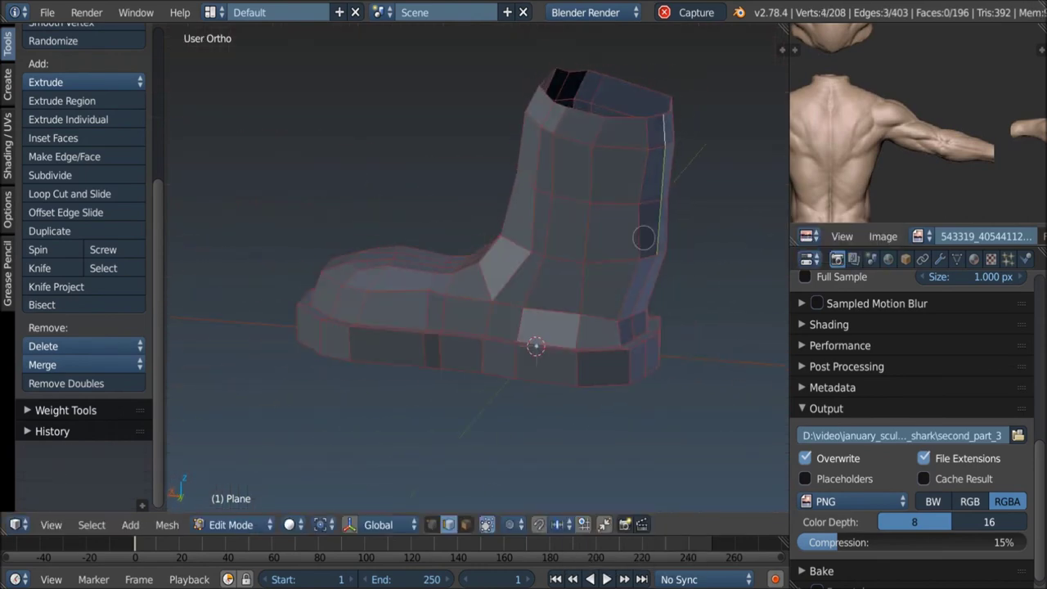
key(a)
key(Tab)
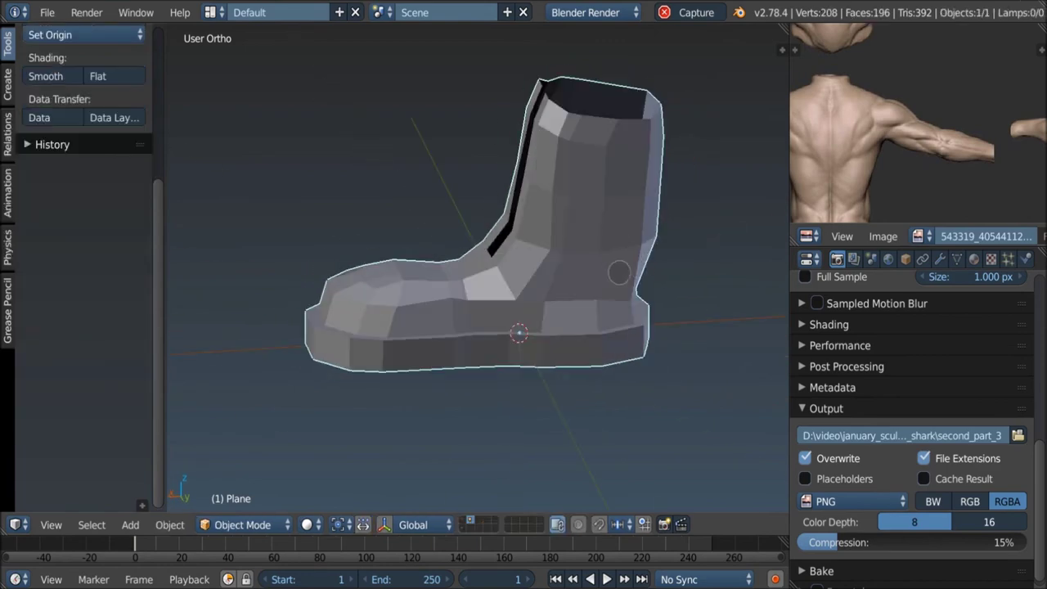
Step: Unhide the shark figure and select the whole boot mesh in front view
key(alt+h)
middle_drag(621, 245, 512, 363)
scroll(511, 363, down, 3)
key(Tab)
key(a)
key(KP_1)
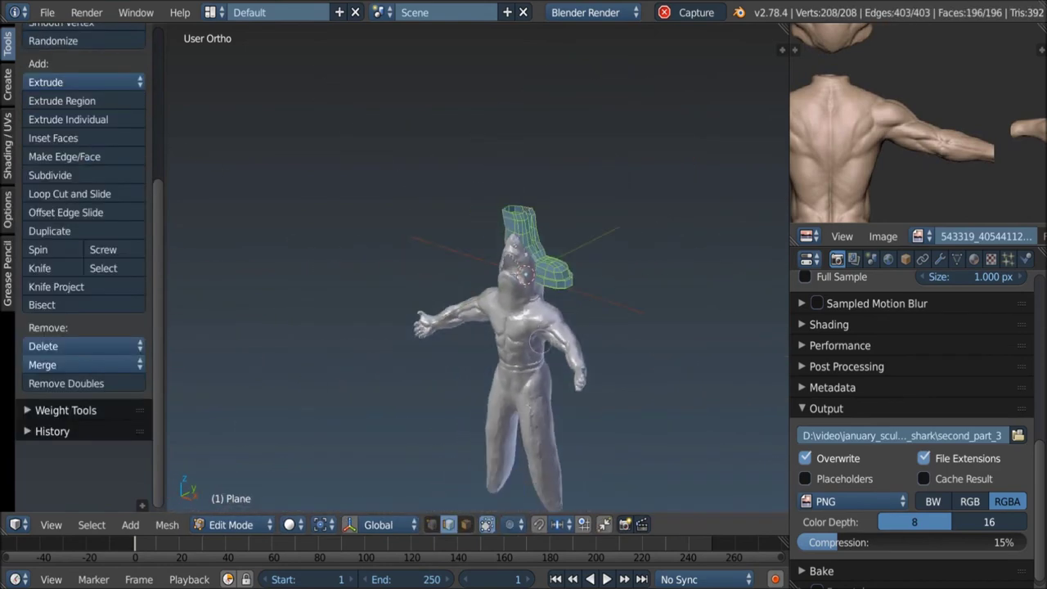
Step: Rotate the boot around Z and move it down from the head to the foot
key(Escape)
key(r)
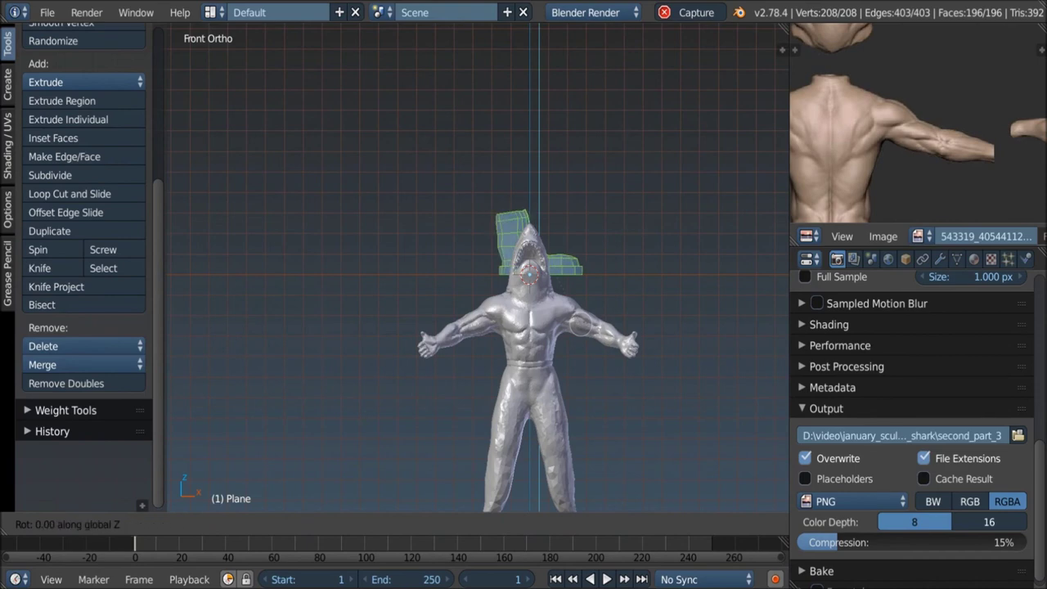
key(Escape)
key(r)
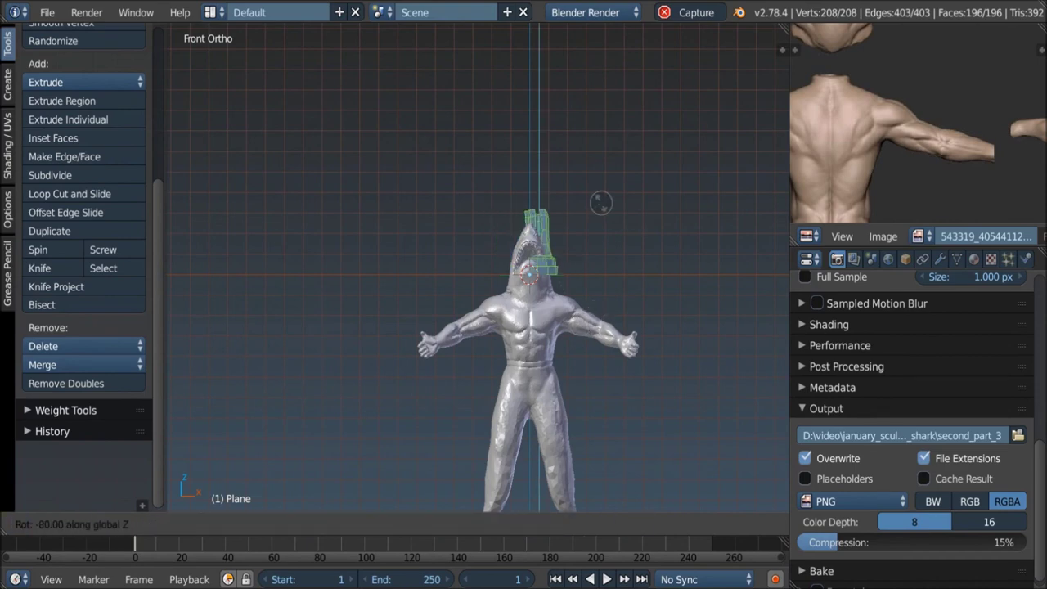
key(g)
key(z)
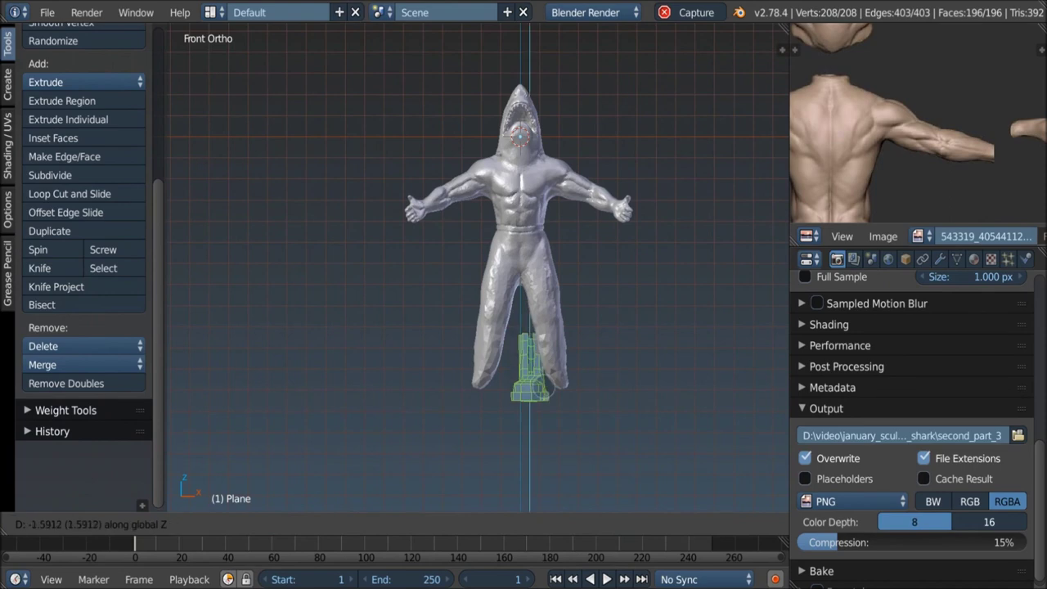
key(Escape)
mouse_move(546, 401)
middle_down()
mouse_move(524, 385)
mouse_move(536, 372)
middle_up()
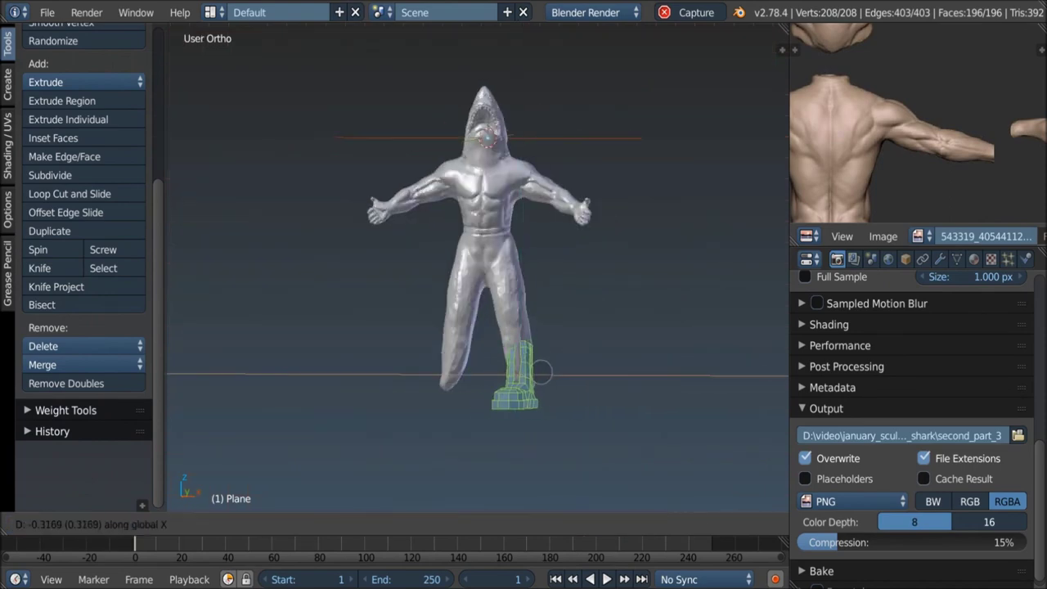
click(542, 373)
Step: Check the boot against the leg and shift it along Y beneath the leg
scroll(541, 373, up, 4)
key(Tab)
click(591, 252)
middle_drag(497, 344, 556, 306)
key(Tab)
middle_drag(556, 355, 561, 355)
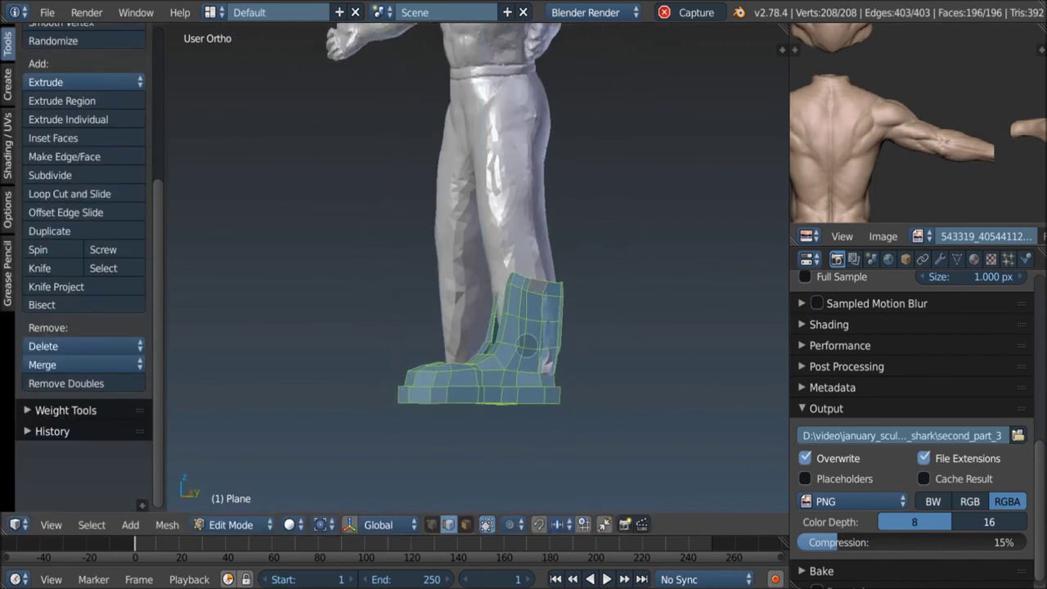
key(KP_1)
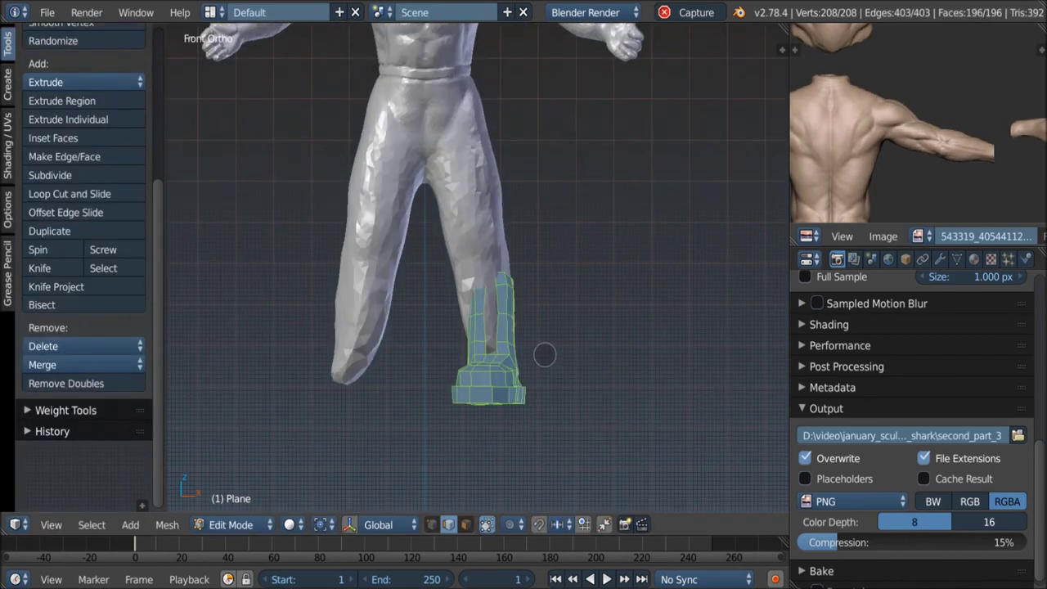
click(552, 337)
mouse_move(552, 337)
middle_down()
mouse_move(534, 373)
mouse_move(529, 362)
mouse_move(463, 365)
mouse_move(585, 351)
mouse_move(621, 379)
mouse_move(586, 372)
middle_up()
click(532, 370)
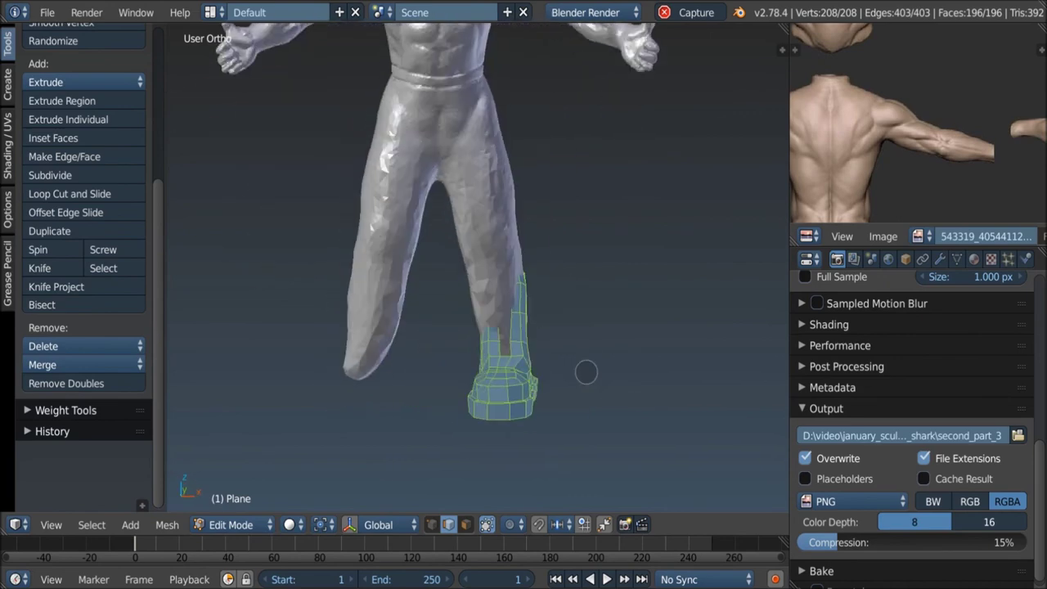
Step: Add an X-axis Mirror modifier to the boot for the second foot
click(939, 258)
click(920, 320)
click(709, 136)
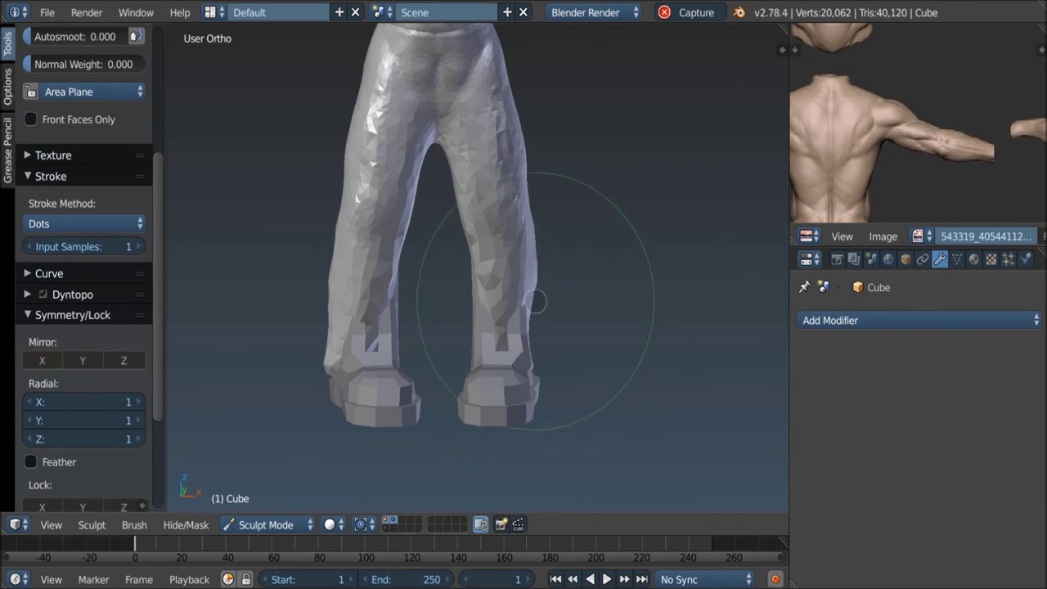
Step: Orbit around the legs to inspect the mirrored boots from side and front
mouse_move(530, 282)
middle_down()
mouse_move(450, 311)
mouse_move(481, 290)
middle_up()
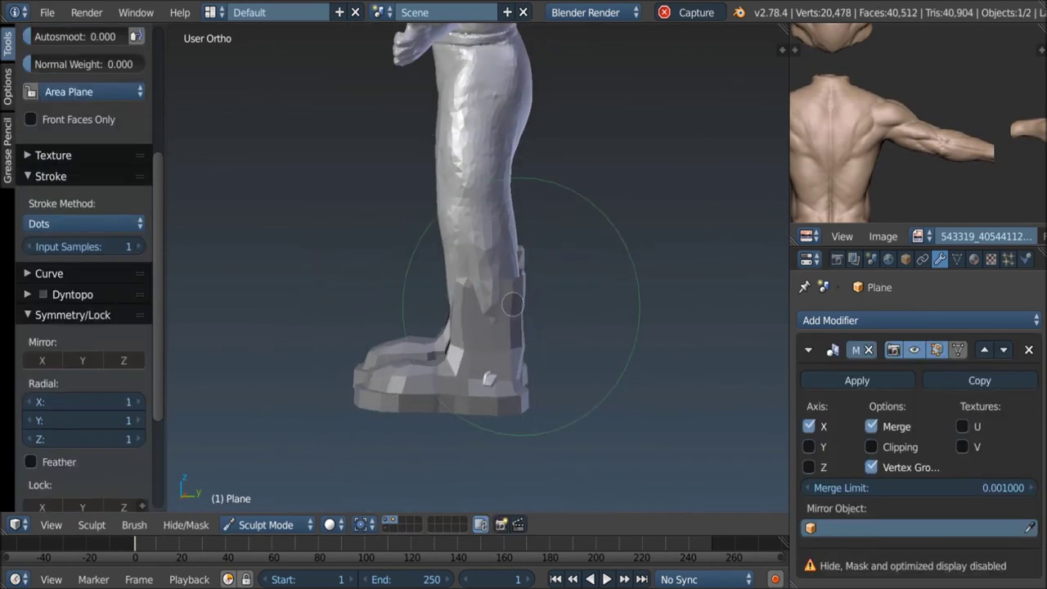
middle_drag(513, 305, 503, 309)
scroll(498, 311, up, 2)
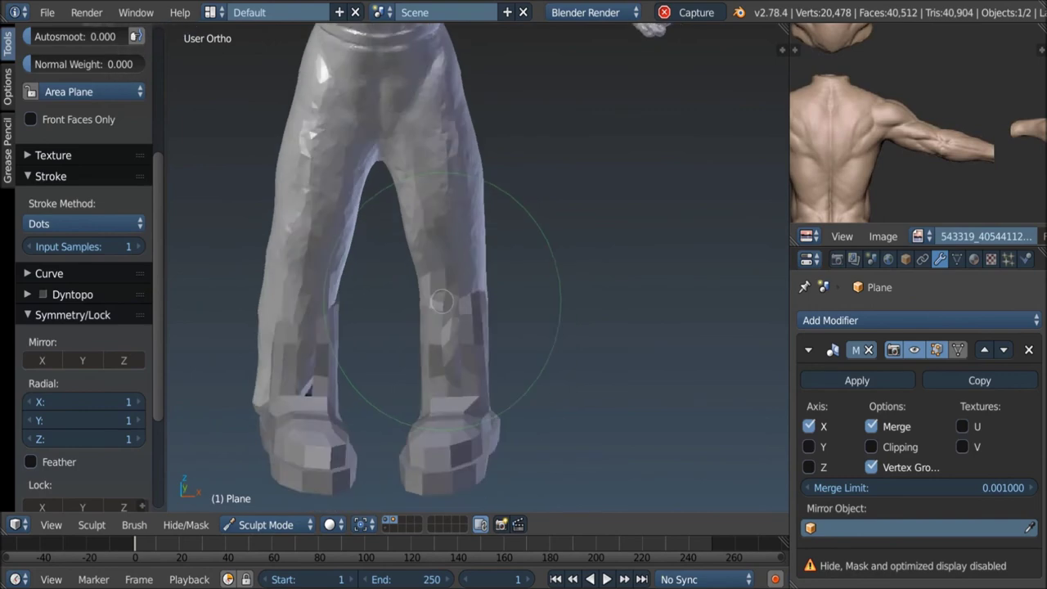
middle_drag(479, 280, 514, 244)
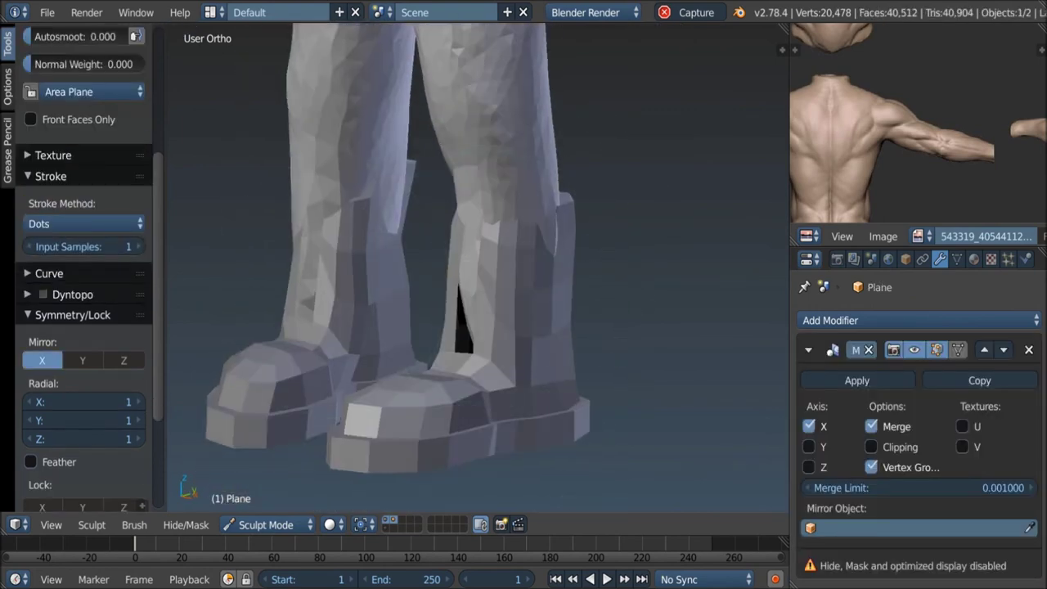
mouse_move(540, 262)
middle_down()
mouse_move(428, 226)
mouse_move(424, 284)
mouse_move(572, 237)
mouse_move(386, 327)
middle_up()
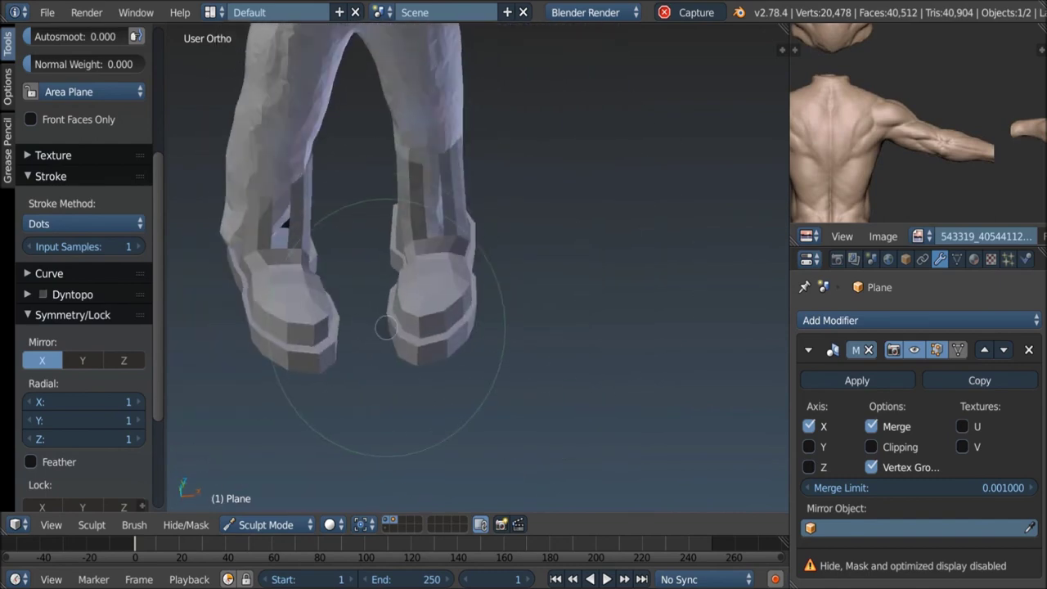
middle_drag(478, 314, 458, 343)
scroll(474, 327, down, 2)
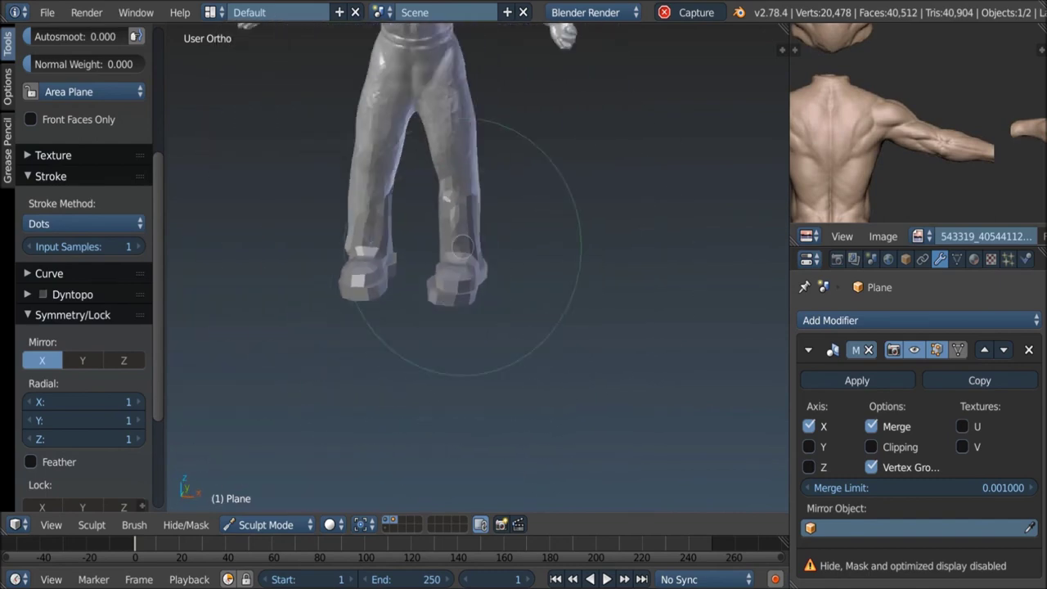
middle_drag(490, 295, 530, 246)
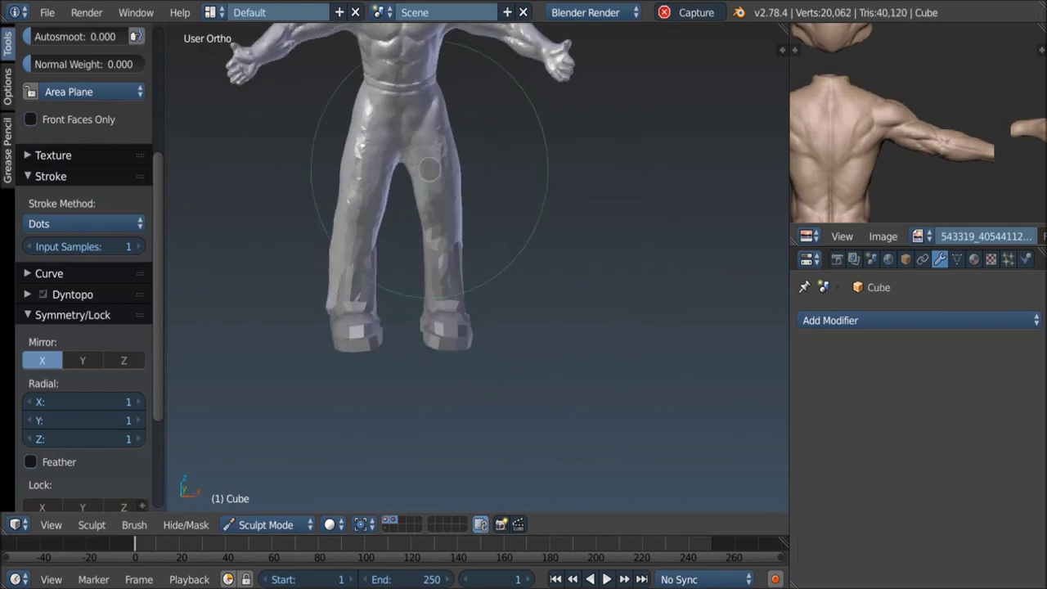
Step: Put the boot Plane in Sculpt Mode and enable Dyntopo, applying its Mirror modifier
click(72, 293)
middle_drag(373, 246, 480, 269)
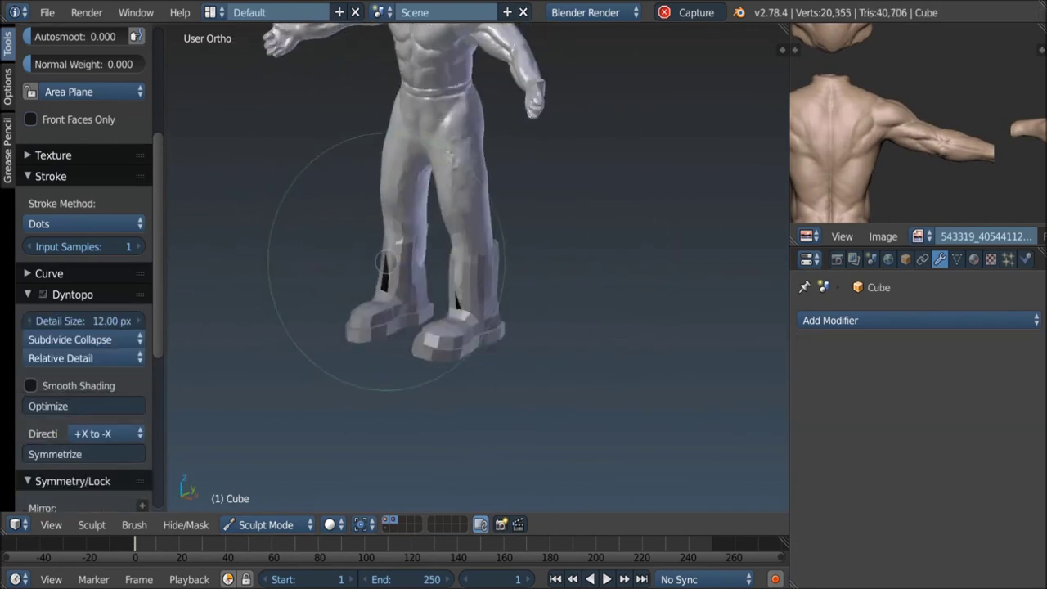
scroll(480, 299, up, 2)
key(Tab)
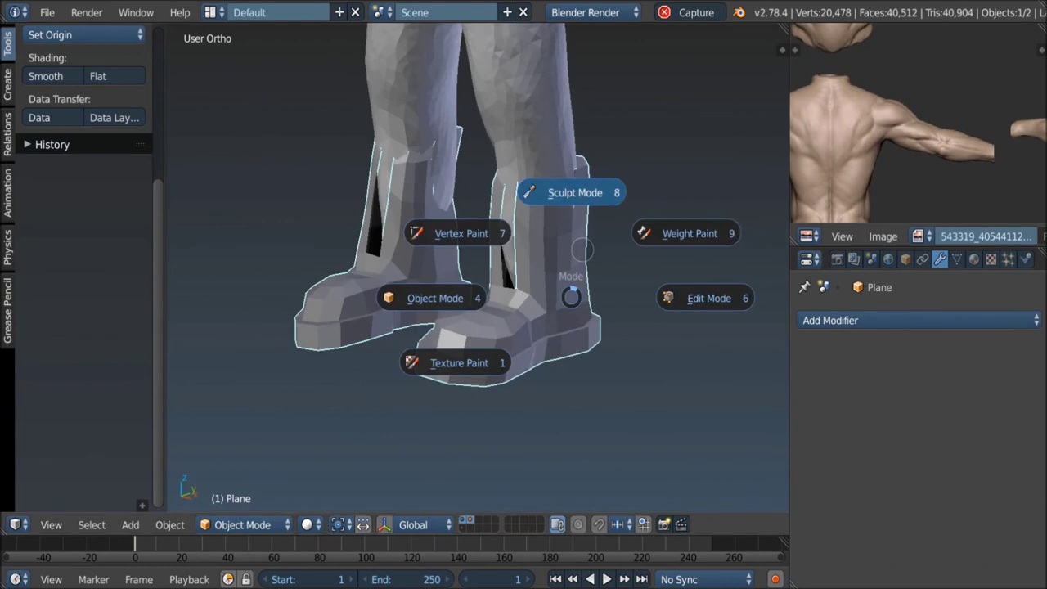
click(545, 251)
key(ctrl+d)
scroll(546, 251, up, 2)
scroll(595, 171, up, 1)
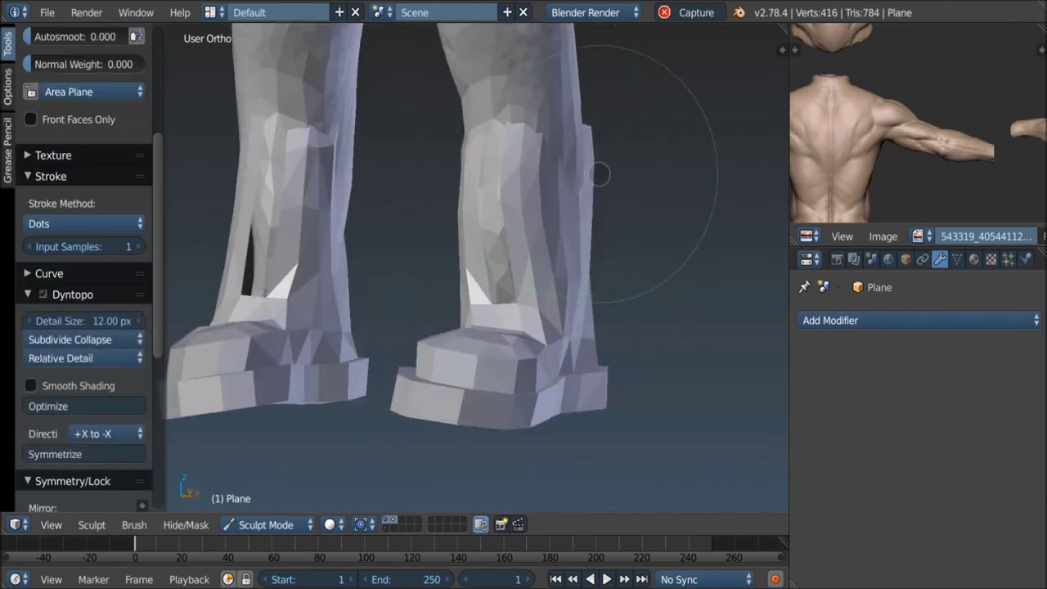
Step: Orbit to view both boots from the front and add the body to the selection
mouse_move(552, 212)
middle_down()
mouse_move(549, 362)
mouse_move(416, 339)
mouse_move(409, 432)
mouse_move(387, 395)
mouse_move(458, 287)
mouse_move(523, 237)
mouse_move(642, 325)
mouse_move(621, 332)
mouse_move(526, 292)
mouse_move(608, 245)
mouse_move(619, 257)
mouse_move(612, 212)
middle_up()
mouse_move(610, 256)
middle_down()
mouse_move(564, 249)
mouse_move(507, 270)
mouse_move(572, 246)
mouse_move(535, 242)
mouse_move(573, 214)
mouse_move(572, 257)
mouse_move(497, 302)
mouse_move(389, 409)
mouse_move(455, 479)
mouse_move(565, 308)
mouse_move(515, 263)
mouse_move(556, 270)
middle_up()
scroll(515, 263, down, 5)
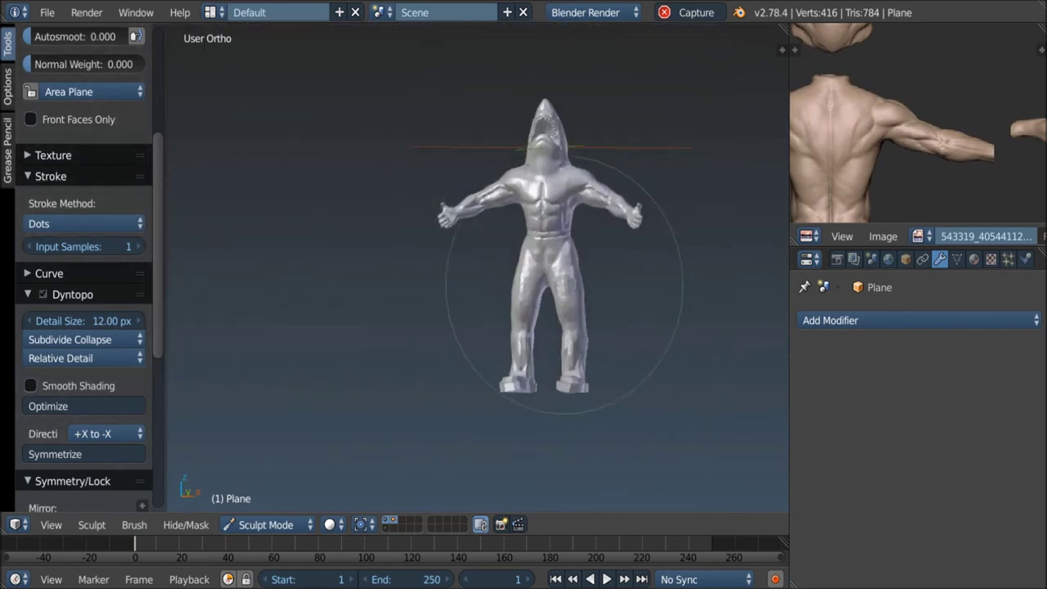
scroll(556, 269, up, 4)
right_click(577, 350)
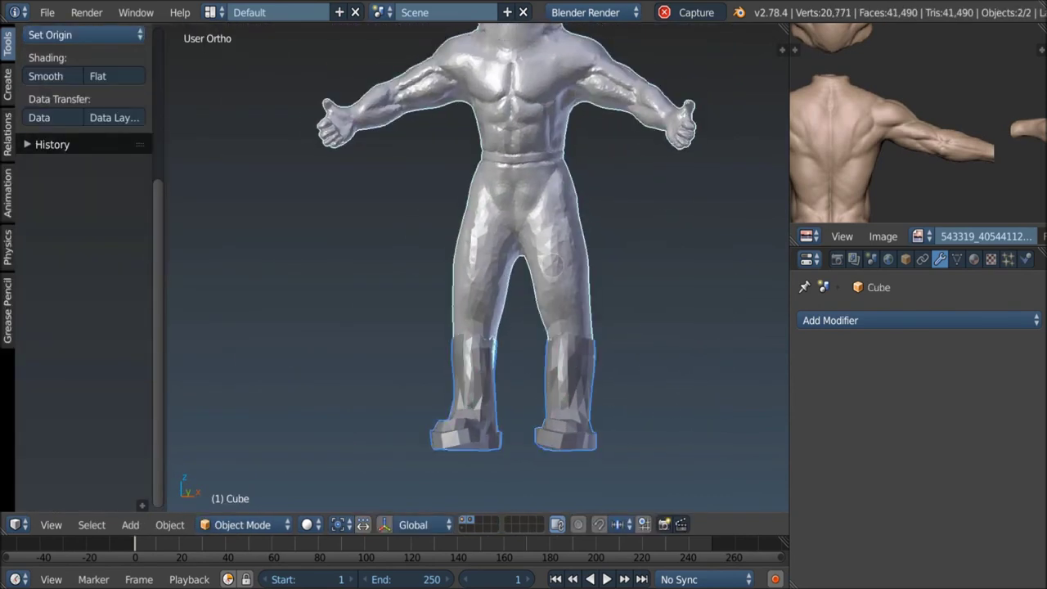
Step: Join the boots to the body and add a new armature bone at the figure's centre
scroll(532, 369, down, 2)
key(ctrl+j)
key(KP_1)
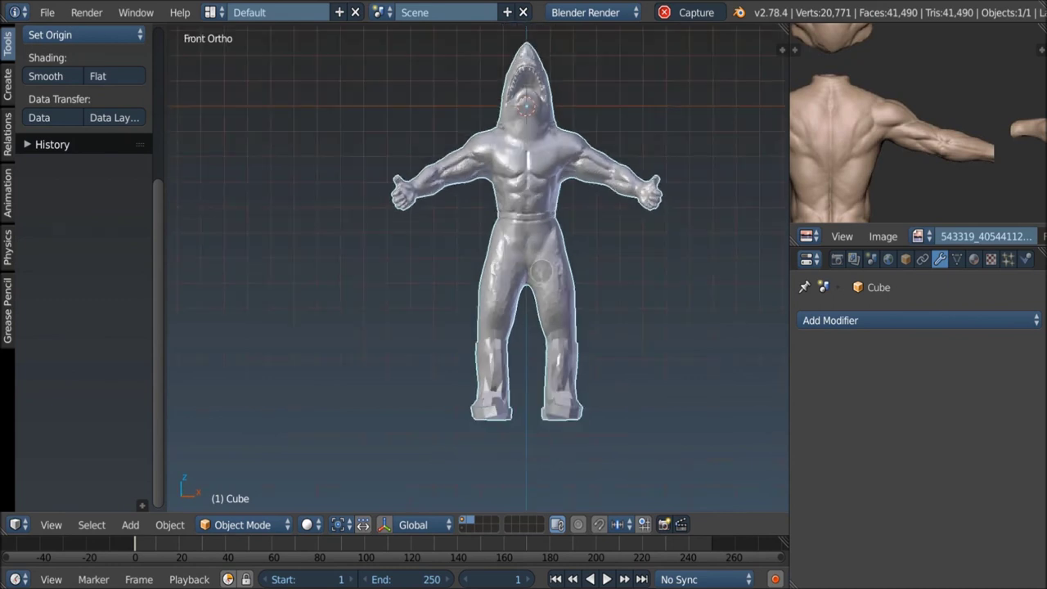
key(shift+a)
click(527, 369)
click(939, 259)
key(Tab)
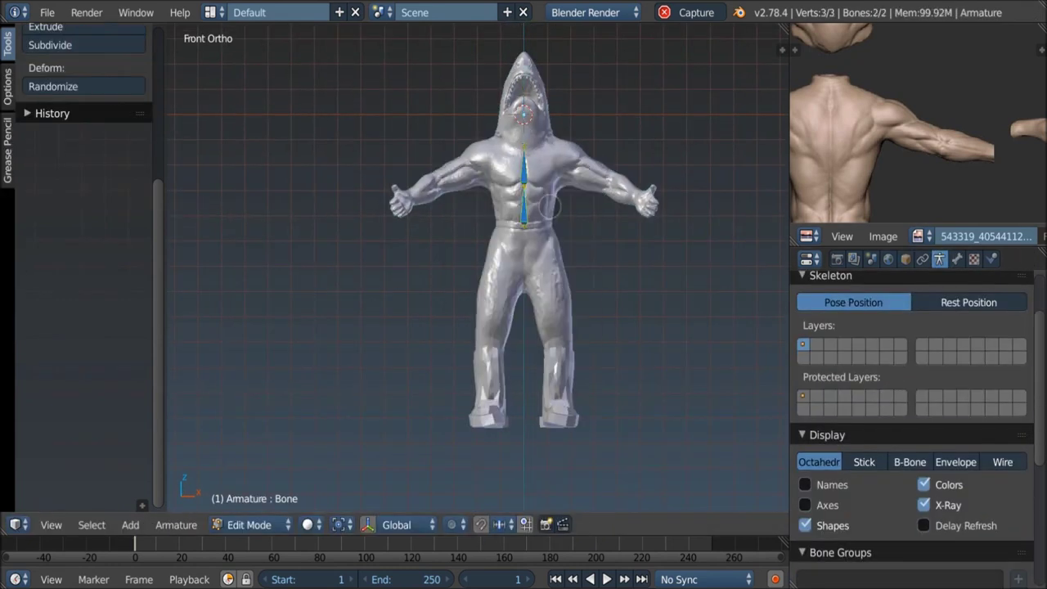
Step: Subdivide the bone into a spine chain and undo a stray extruded bone
click(50, 45)
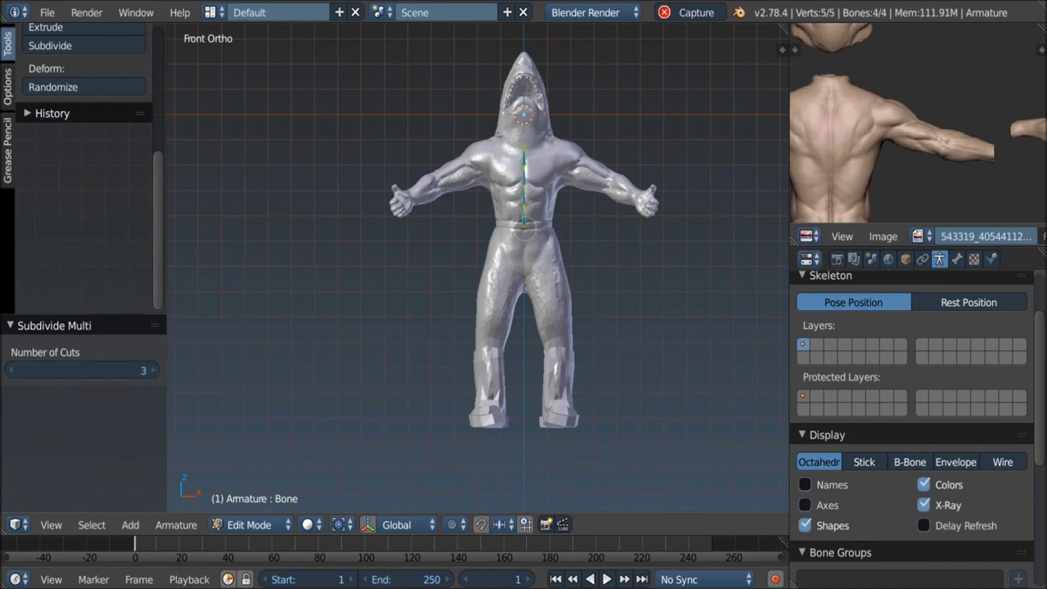
scroll(523, 231, up, 3)
ctrl+click(559, 270)
key(ctrl+z)
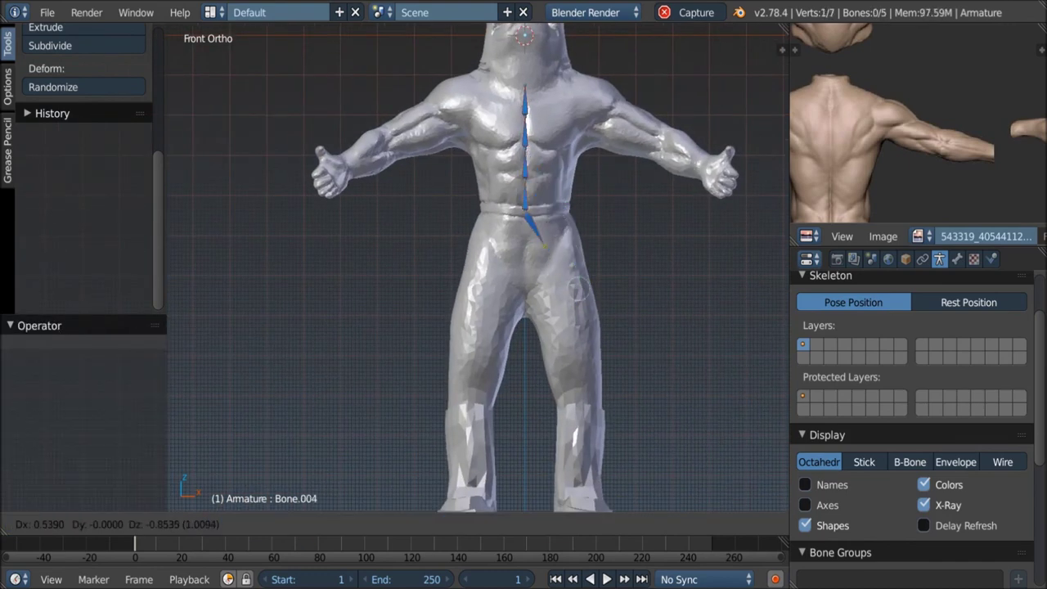
click(582, 311)
Step: Extrude thigh, shin and a forward-pointing foot bone down the left leg into the boot
key(e)
click(573, 360)
middle_drag(572, 360, 523, 343)
key(e)
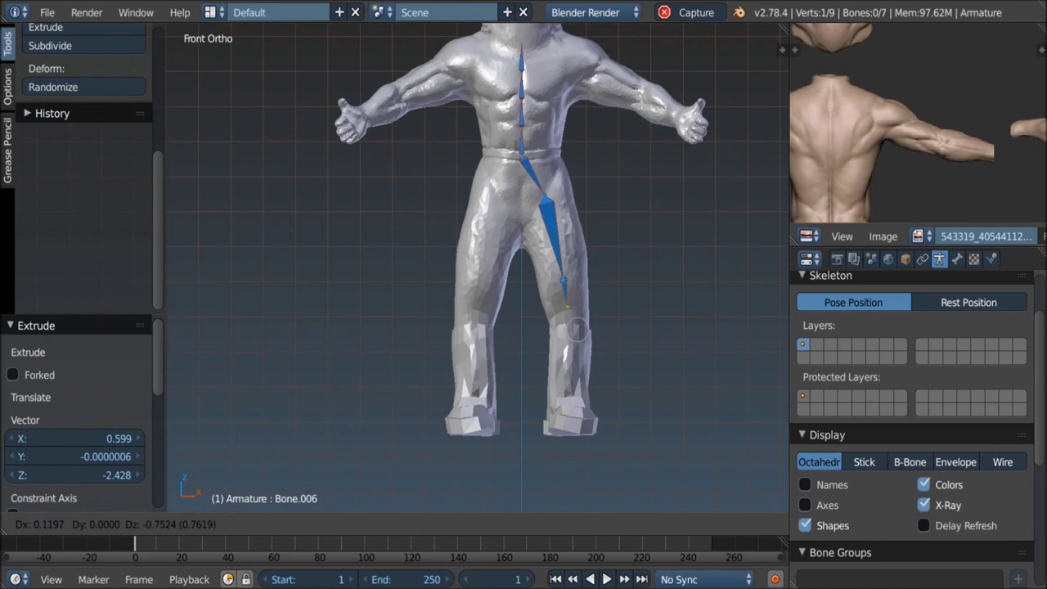
click(518, 332)
right_drag(571, 343, 564, 368)
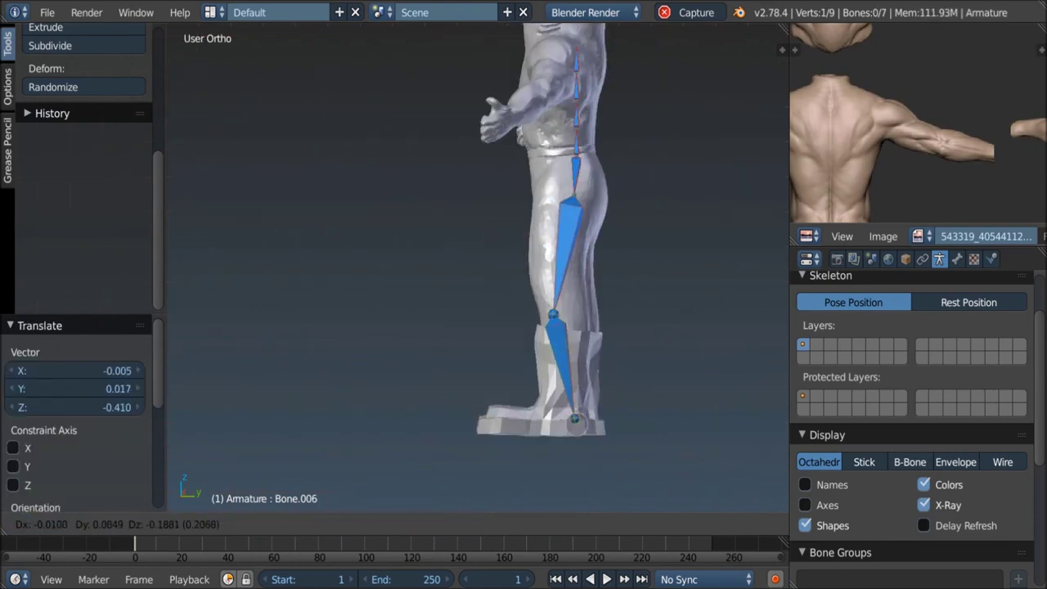
click(575, 420)
key(KP_3)
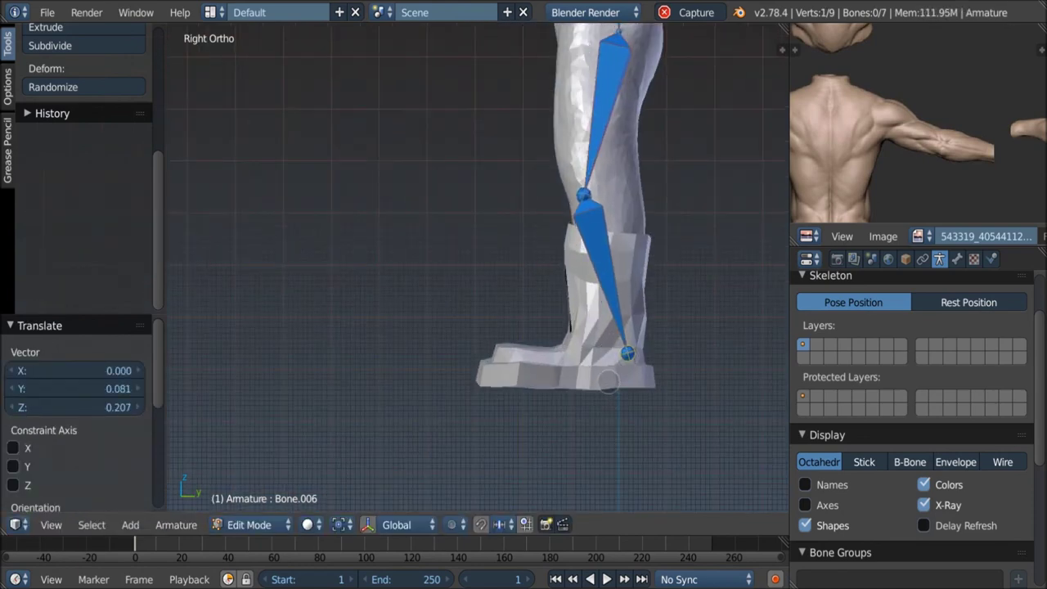
click(547, 373)
Step: Adjust the foot bone's tip and reposition a spine bone in side view
key(g)
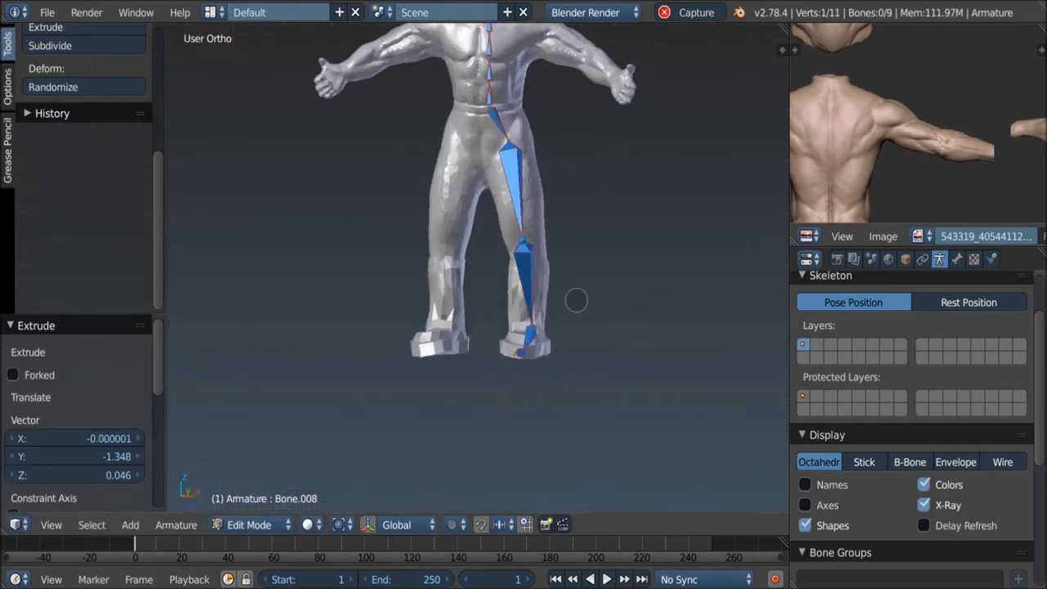
scroll(572, 300, up, 1)
scroll(572, 299, up, 3)
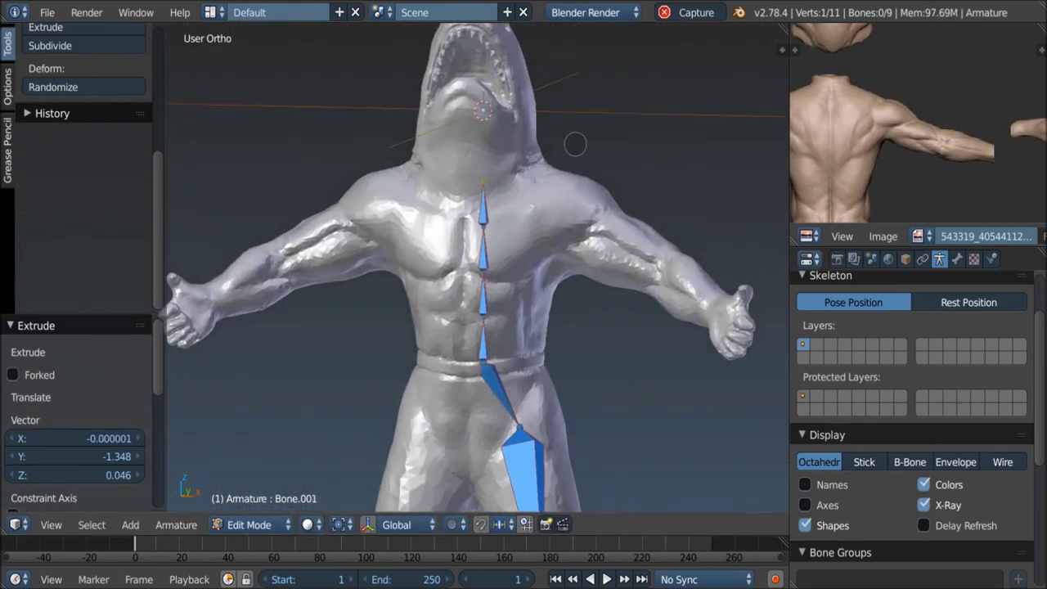
key(KP_3)
shift+scroll(500, 203, down, 2)
right_click(501, 233)
click(489, 232)
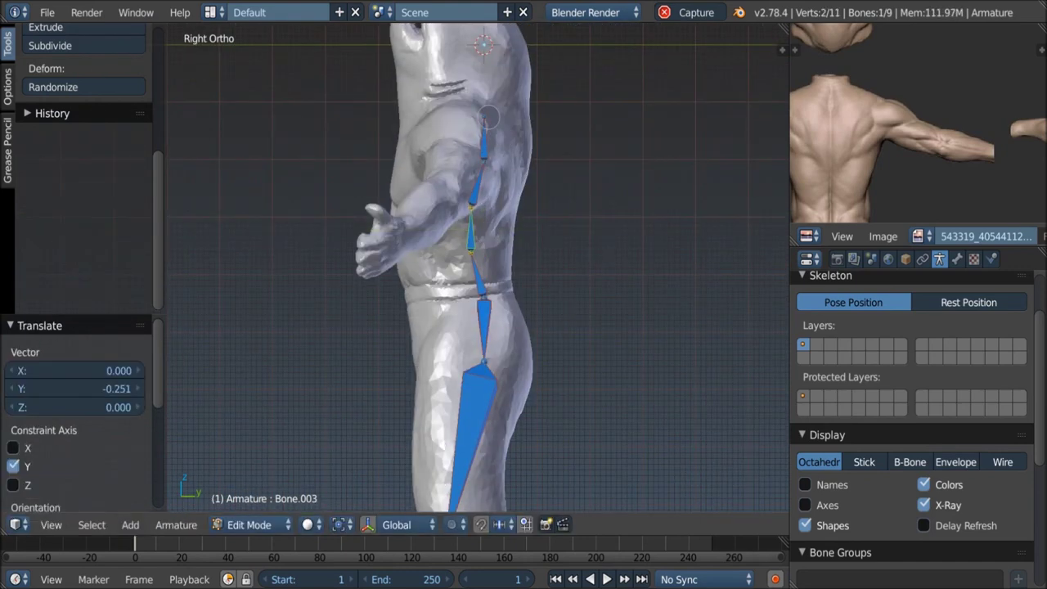
key(KP_1)
Step: Create a shoulder bone from the upper spine and clear its parent connection
click(624, 182)
right_click(527, 168)
click(956, 259)
scroll(965, 392, down, 10)
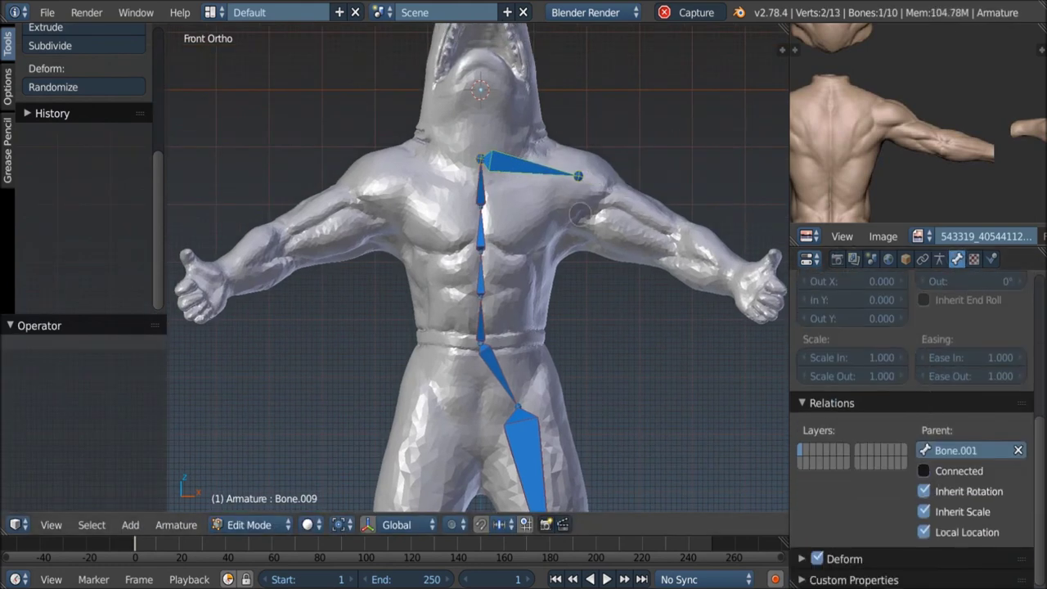
key(g)
click(596, 171)
Step: Extrude upper arm and forearm bones to the wrist, moving the elbow back in top view
key(e)
click(619, 211)
scroll(621, 211, down, 1)
key(e)
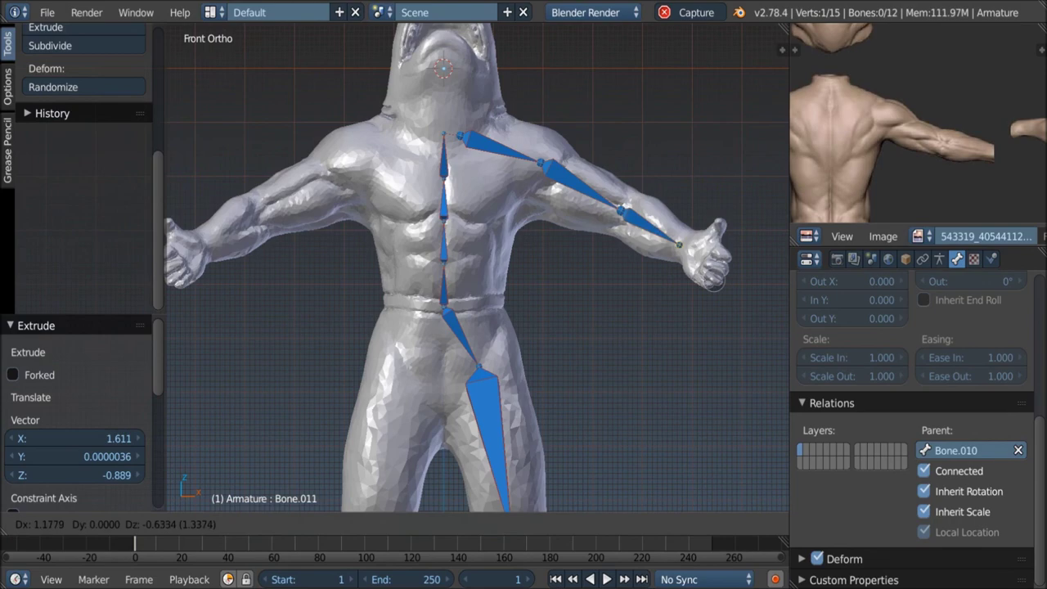
click(676, 239)
key(KP_7)
key(g)
click(539, 245)
key(KP_1)
Step: Extrude a hand bone from the wrist, placing it in top view
scroll(676, 272, up, 1)
right_click(679, 294)
scroll(679, 295, up, 2)
key(e)
key(KP_7)
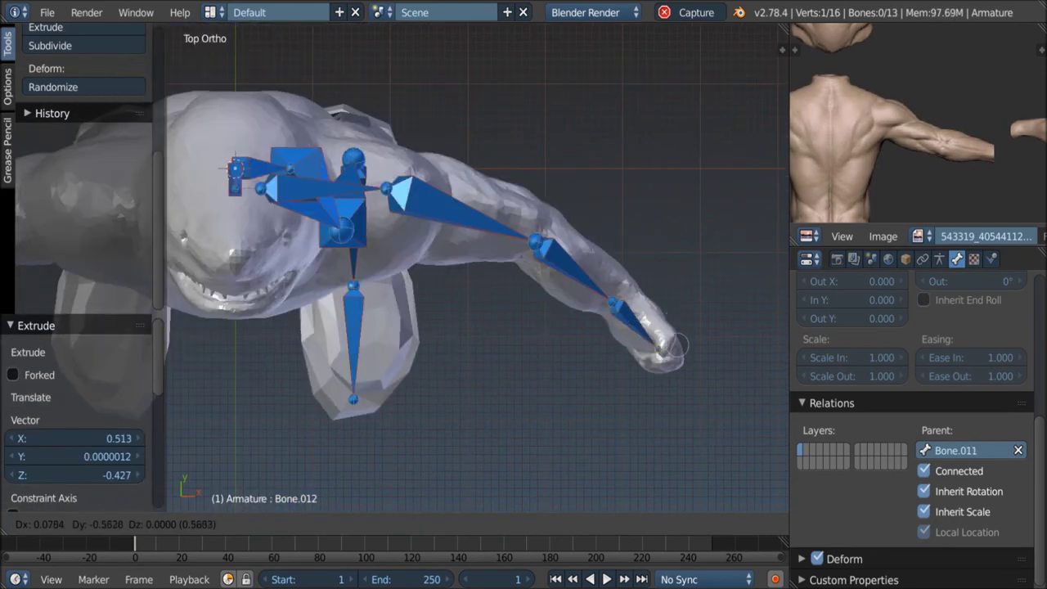
click(673, 346)
key(KP_1)
Step: Select the first arm bone and show its name in the N sidebar
scroll(644, 292, down, 2)
scroll(573, 262, down, 1)
right_click(484, 164)
key(x)
key(Escape)
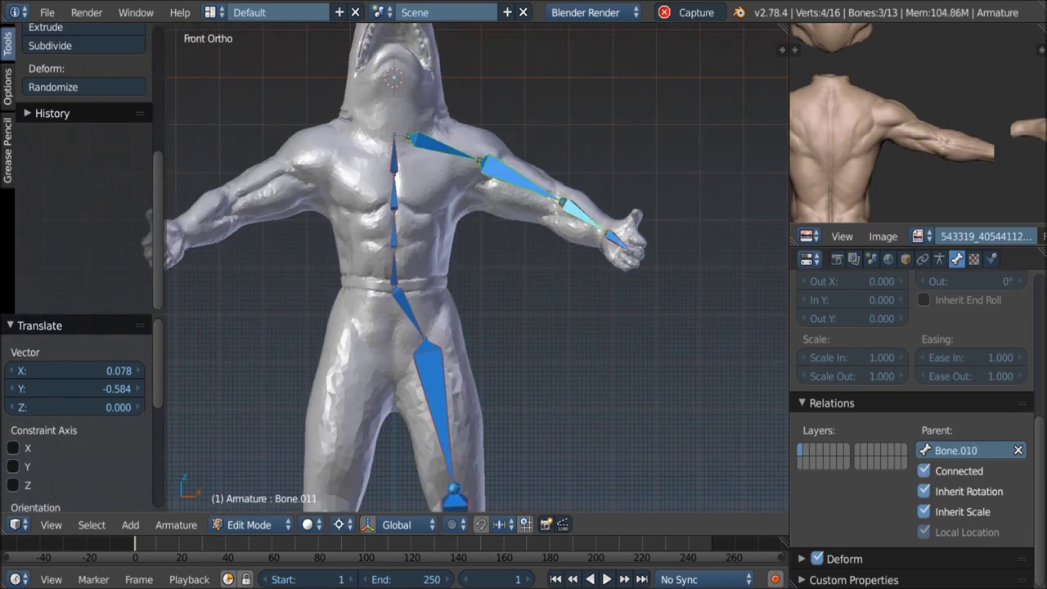
shift+middle_drag(551, 181, 584, 185)
key(m)
key(Escape)
key(n)
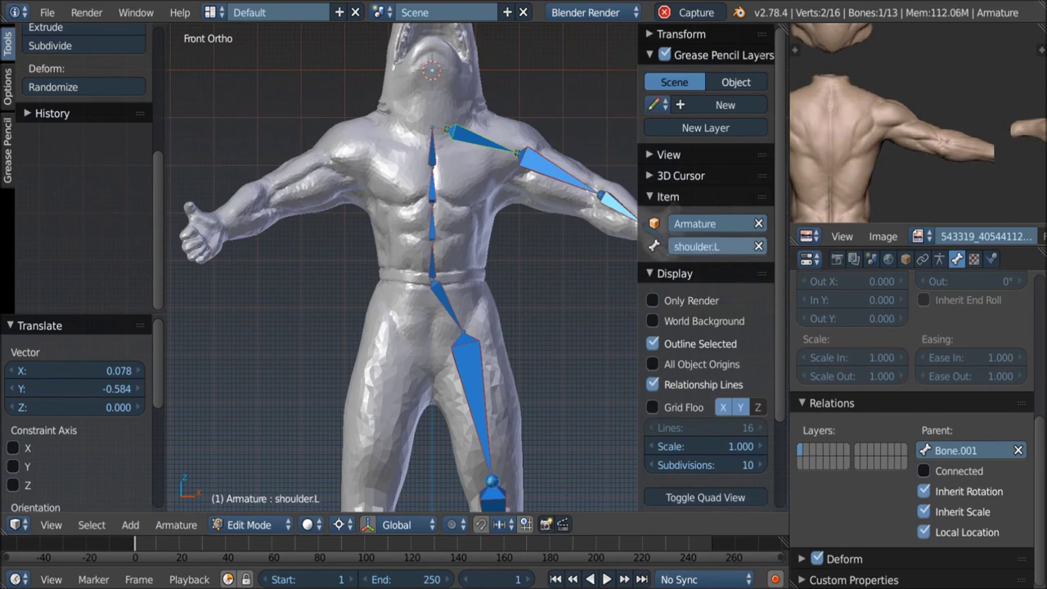
Step: Name the left arm and leg bones in the sidebar, finishing with toe.L
click(703, 246)
text(and)
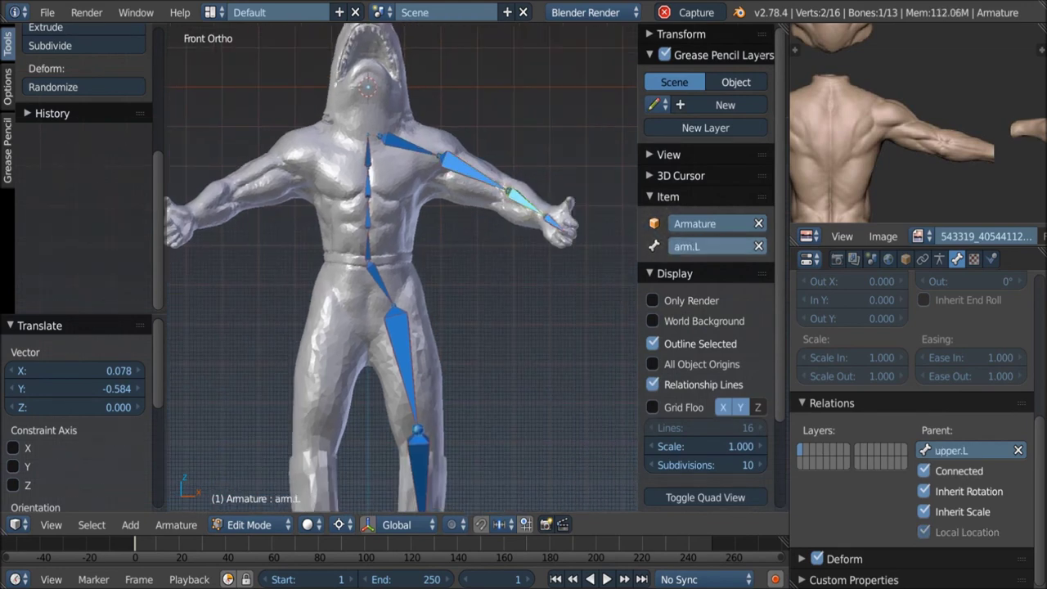
shift+middle_drag(399, 343, 436, 252)
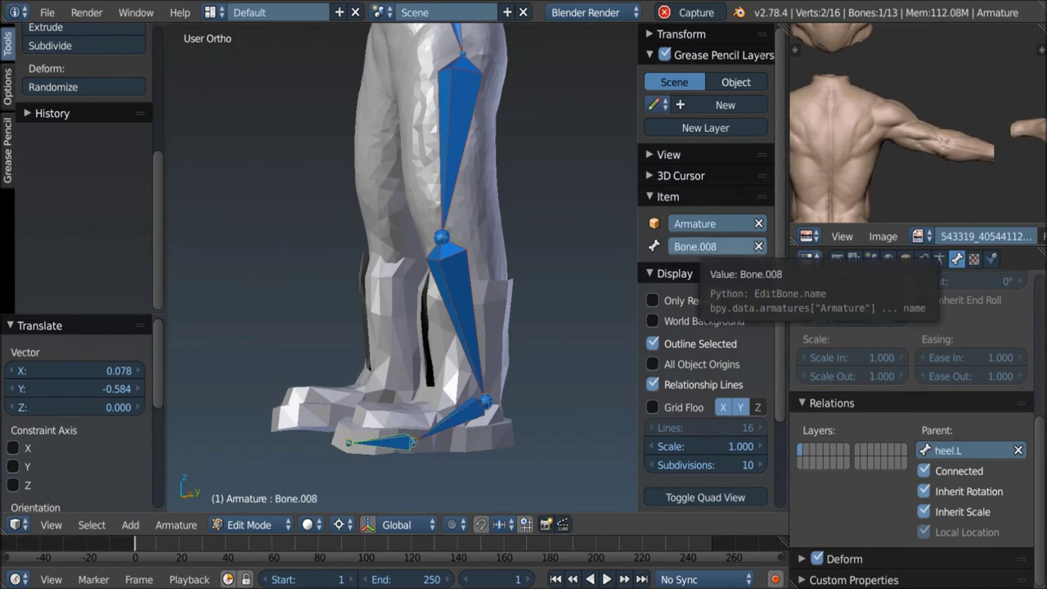
click(703, 246)
text(toe)
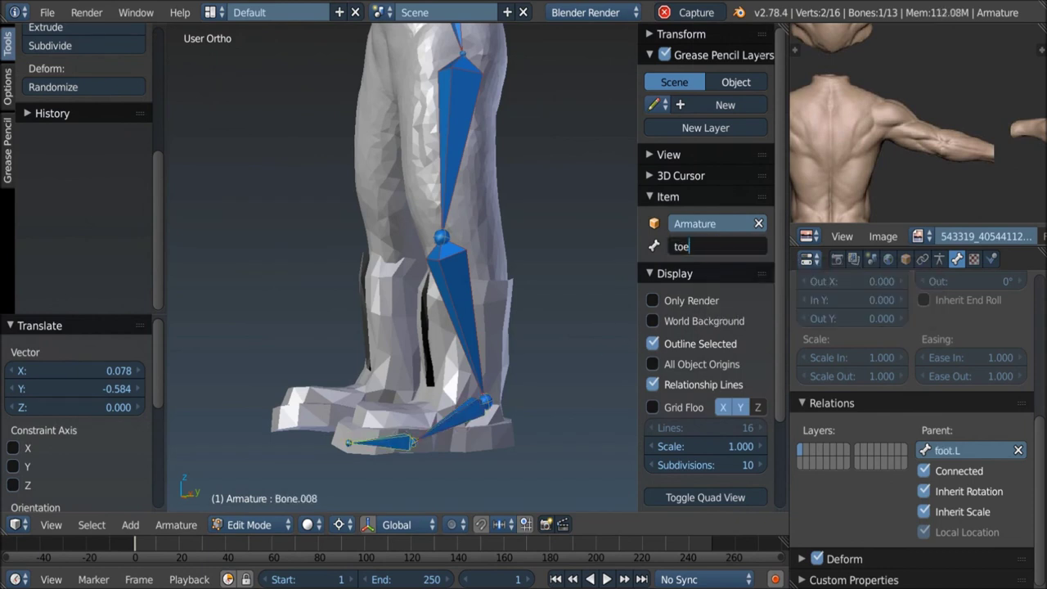
text(hip.L)
key(Return)
key(KP_1)
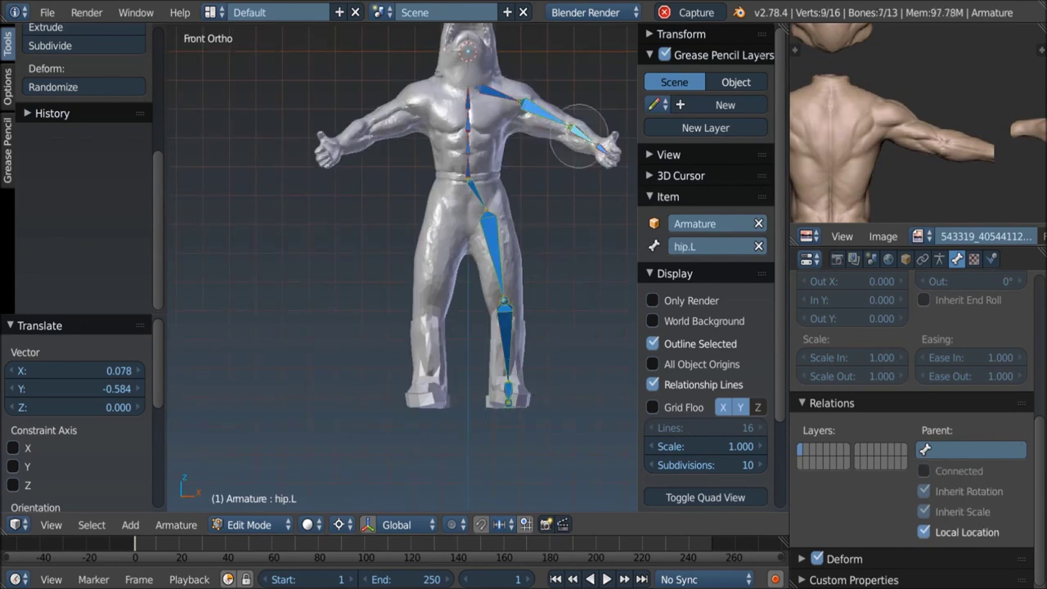
Step: Duplicate the left-side bones and mirror the copies across the X axis
key(KP_Subtract)
key(shift+d)
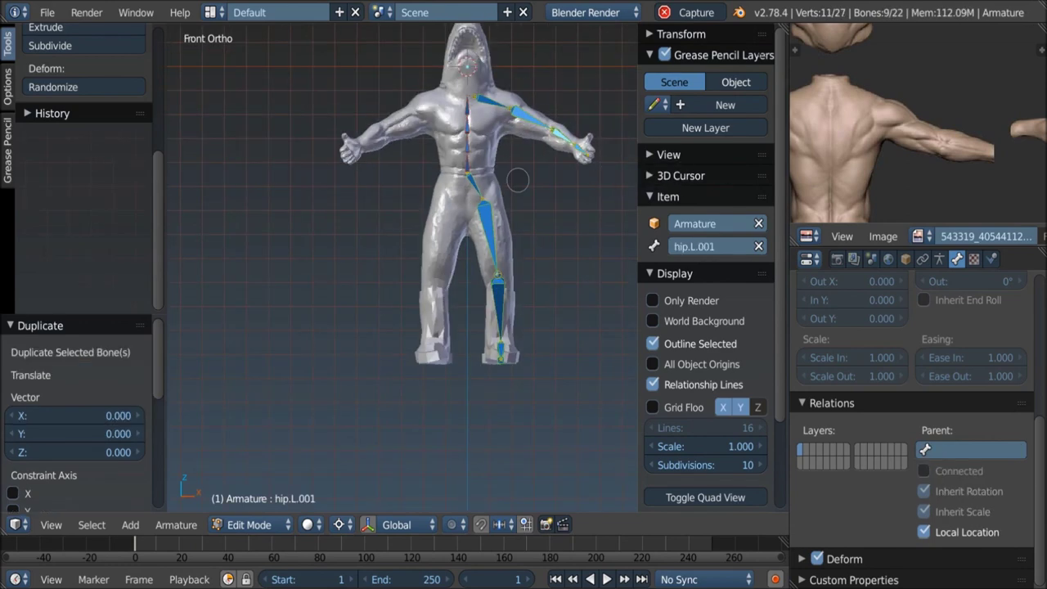
key(x)
key(Return)
Step: Recalculate the copies' roll to Global +Z Axis and flip their names to .R
key(ctrl+n)
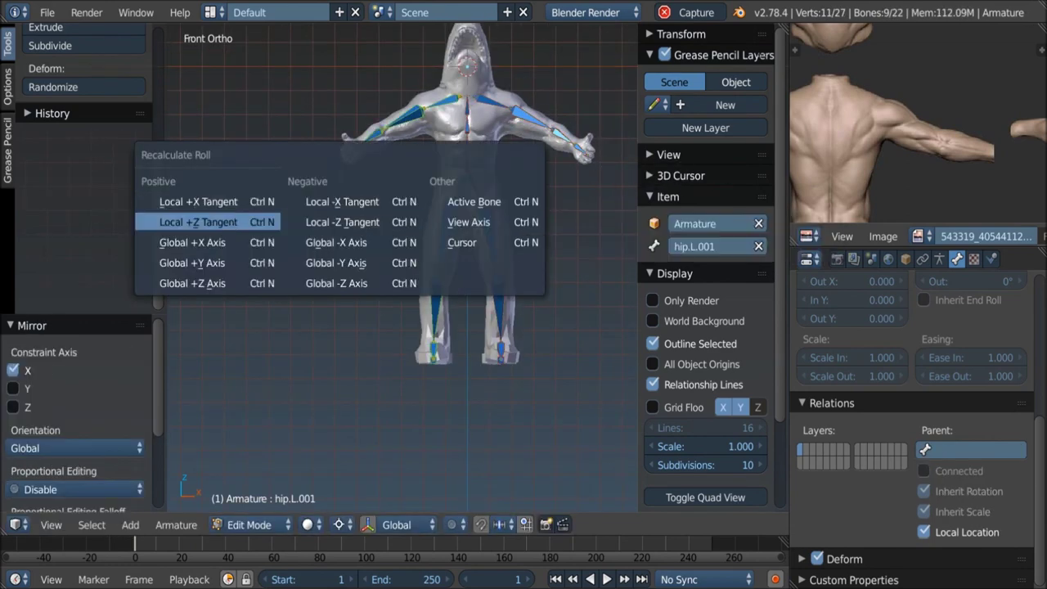
key(Return)
scroll(398, 182, up, 2)
key(w)
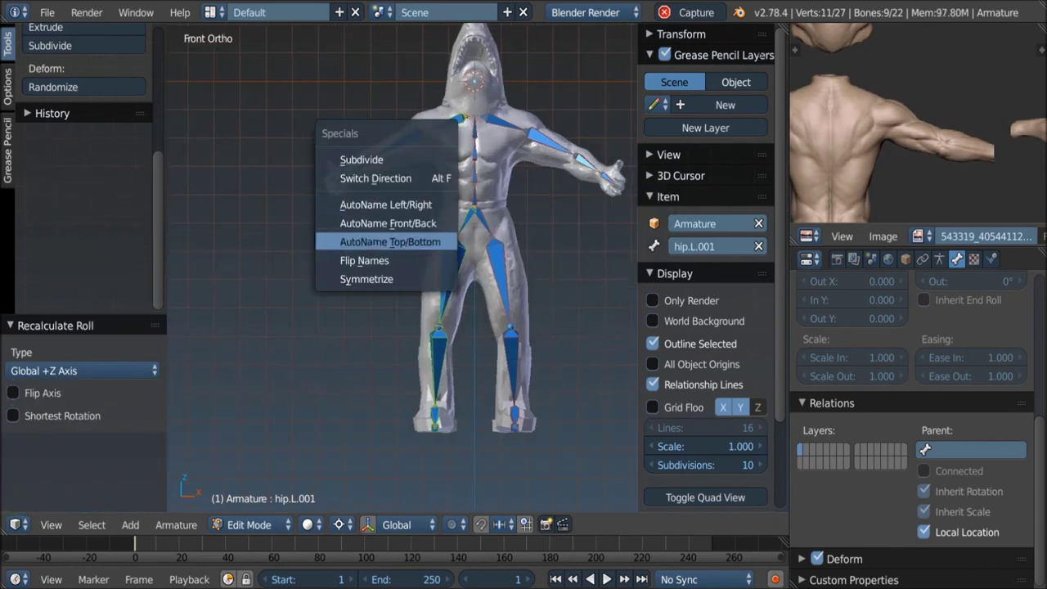
click(351, 262)
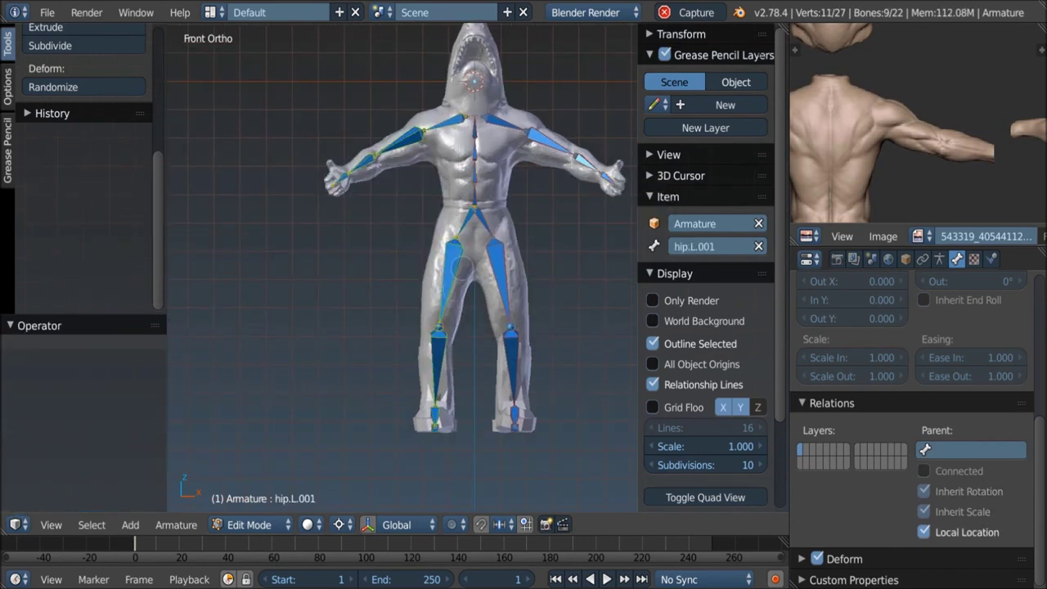
middle_drag(456, 275, 452, 264)
key(w)
click(414, 235)
key(ctrl+n)
click(363, 227)
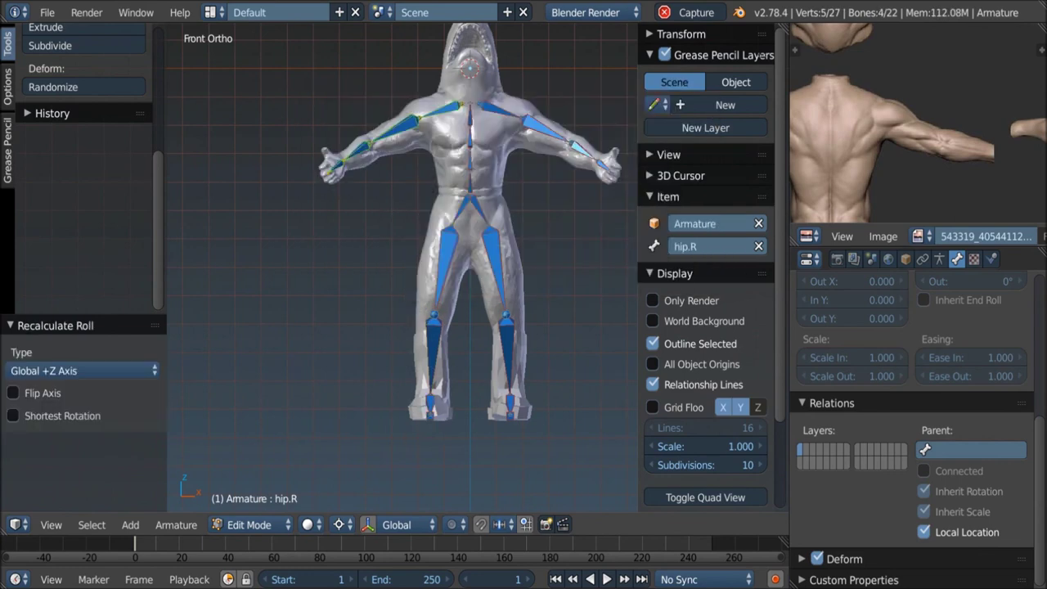
Step: Rename the top bone 'Head' and leave armature Edit Mode
middle_drag(433, 301, 458, 270)
scroll(441, 245, up, 2)
key(KP_3)
key(KP_4)
right_click(456, 181)
text(Head)
key(Return)
middle_drag(458, 286, 507, 286)
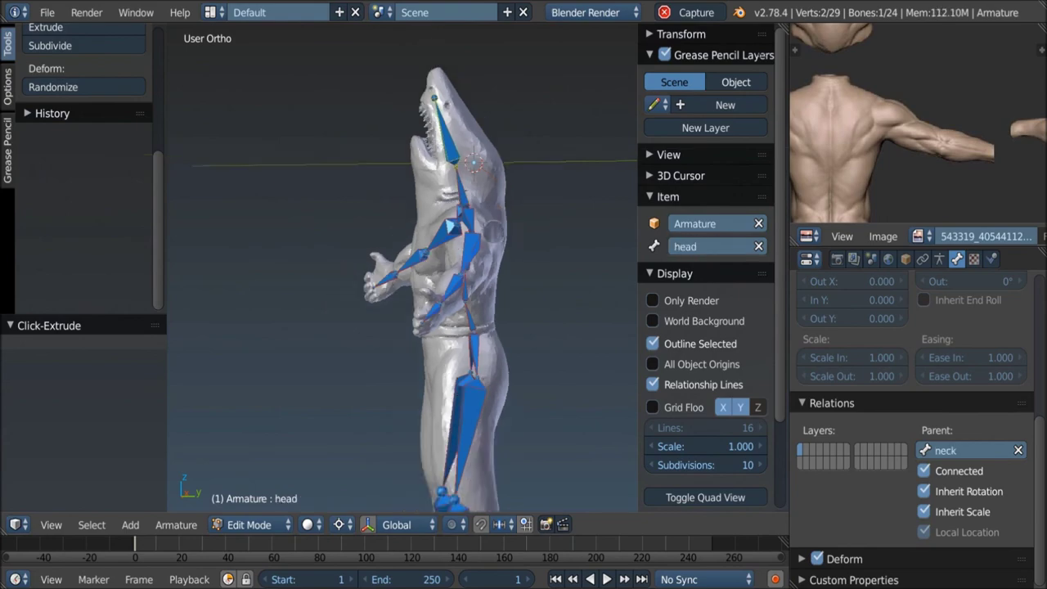
key(Tab)
scroll(458, 270, up, 2)
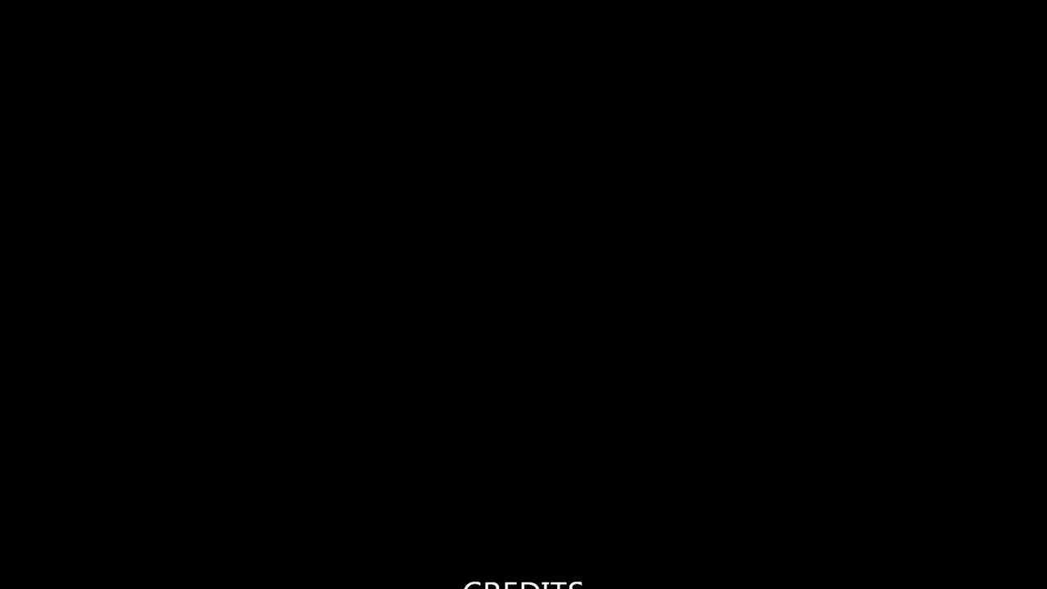